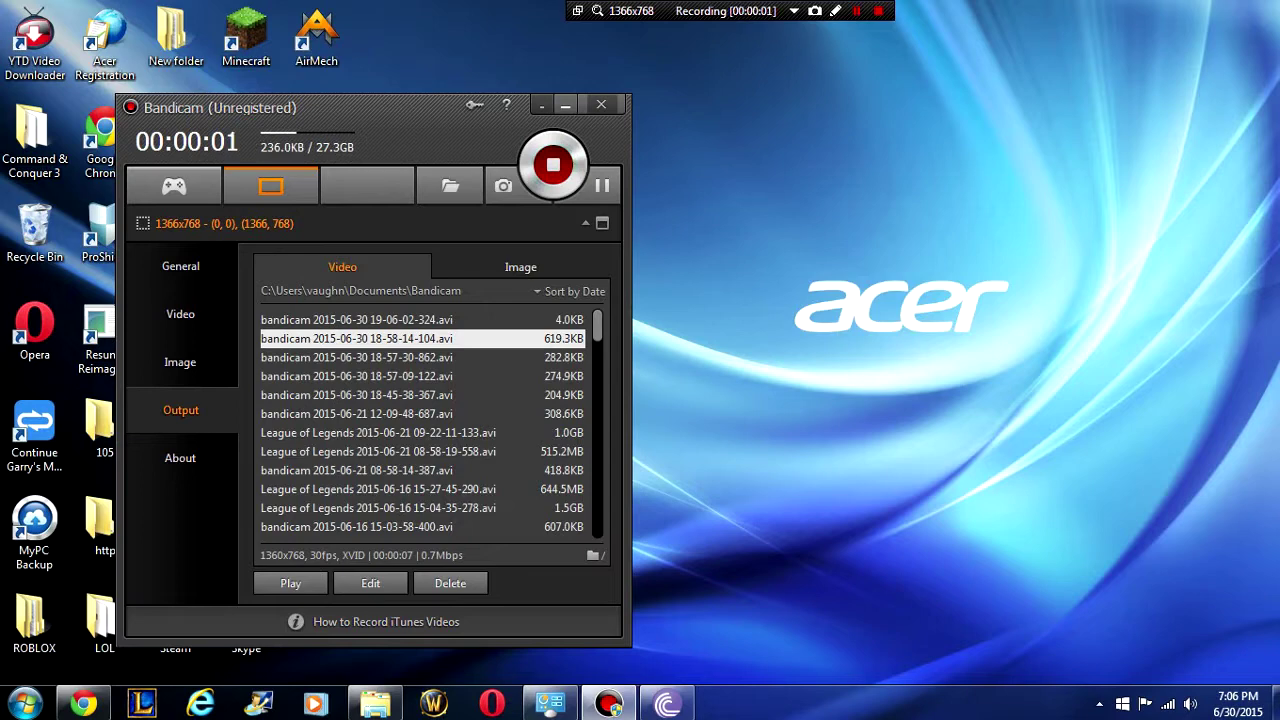
Switch to Chrome and look over the Sony Vegas Pro 13.0 build 310 torrent page and the BitTorrent Free page
key(super+d)
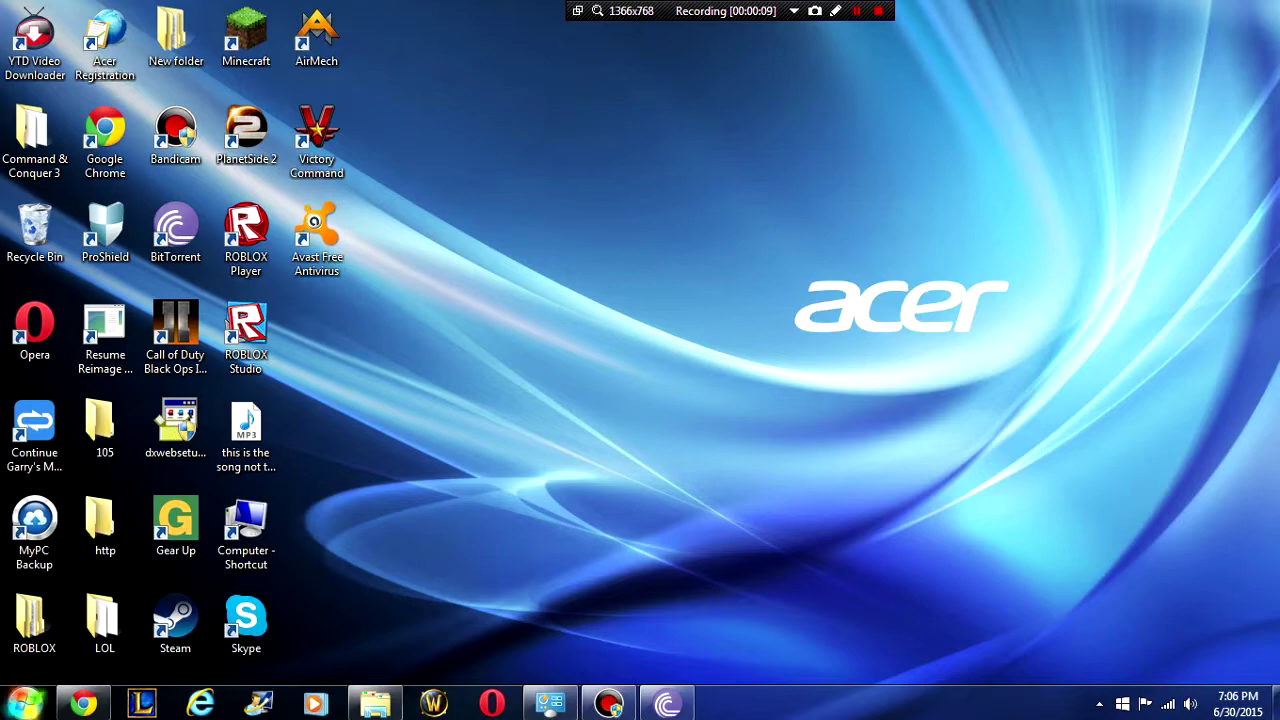
click(84, 704)
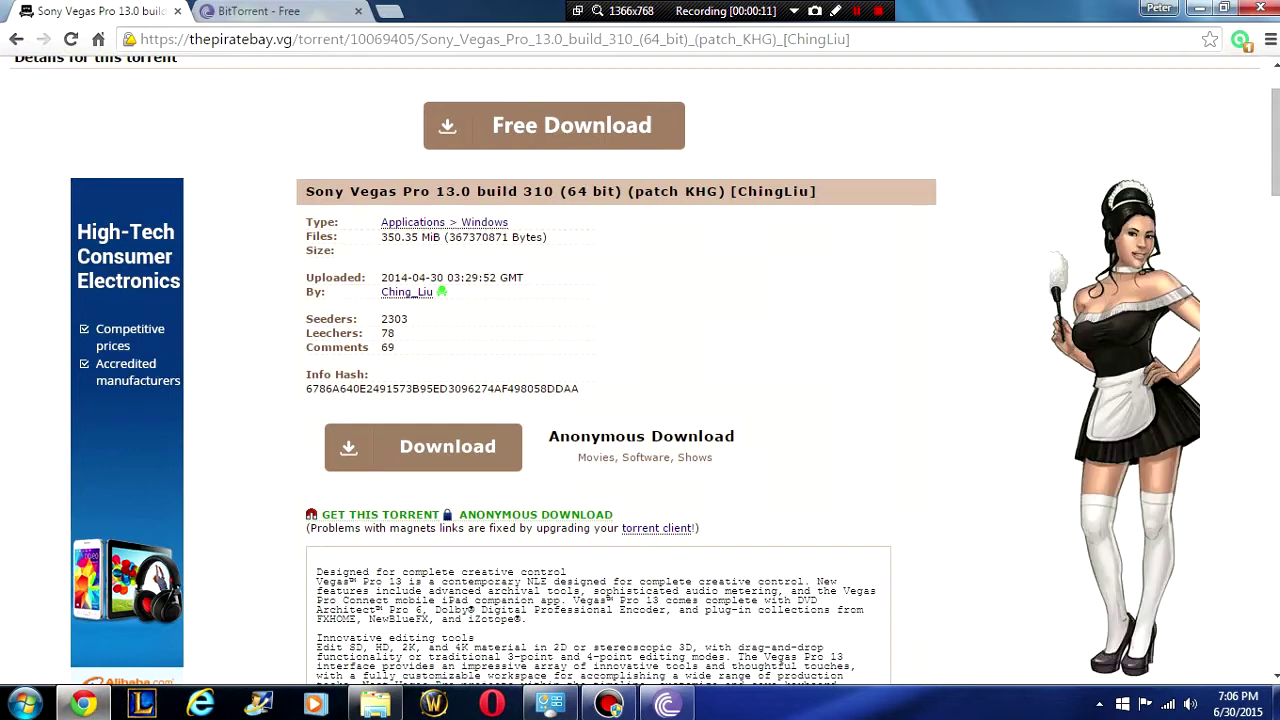
click(280, 11)
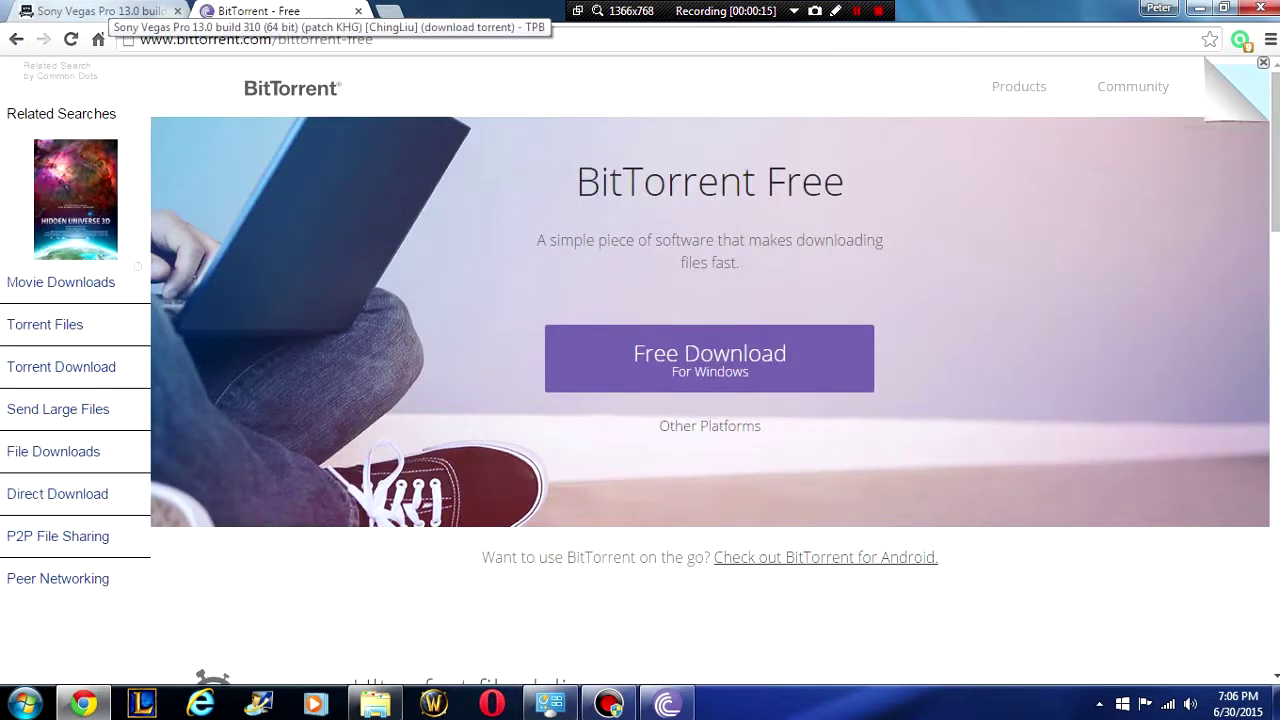
click(105, 11)
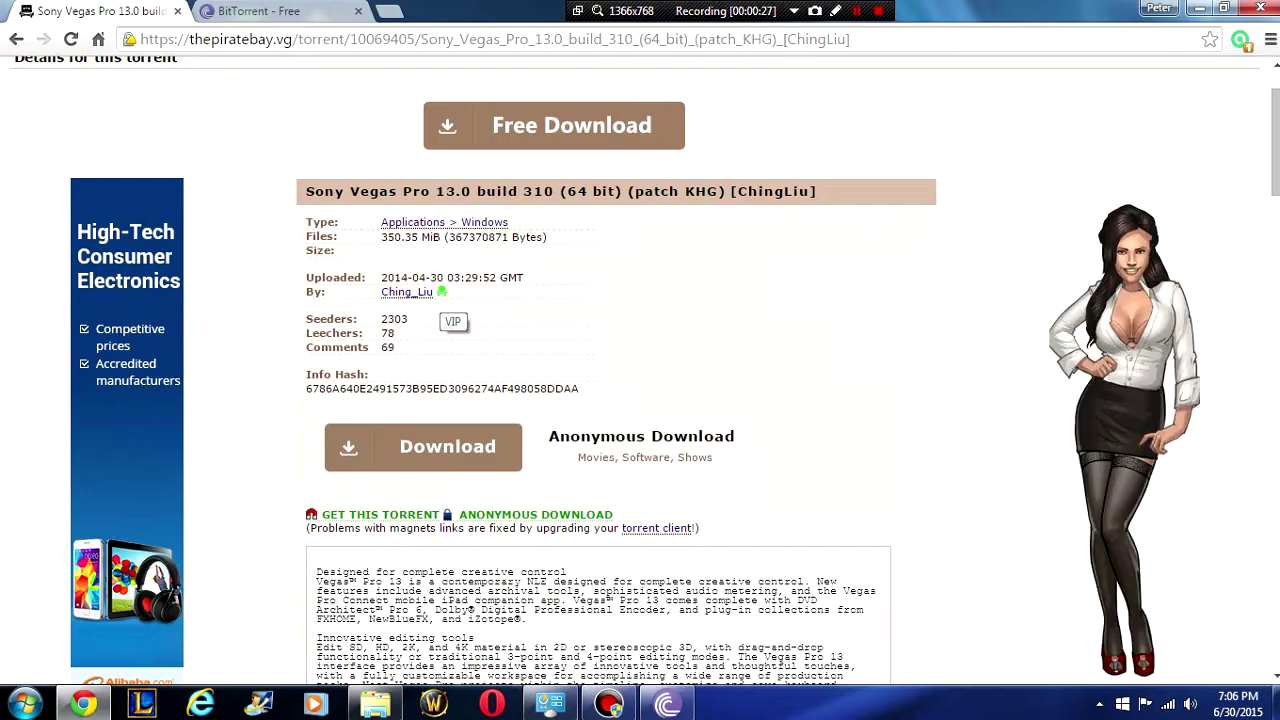
scroll(640, 400, down, 10)
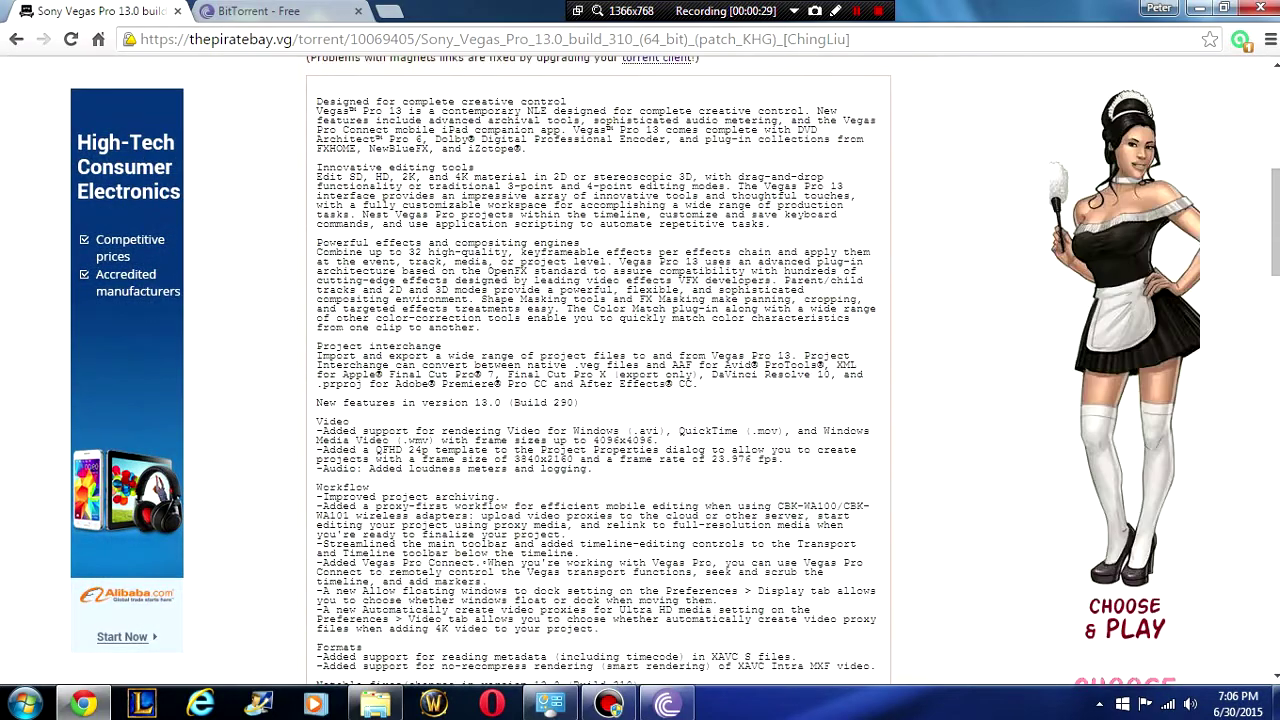
scroll(640, 400, down, 4)
scroll(640, 400, up, 5)
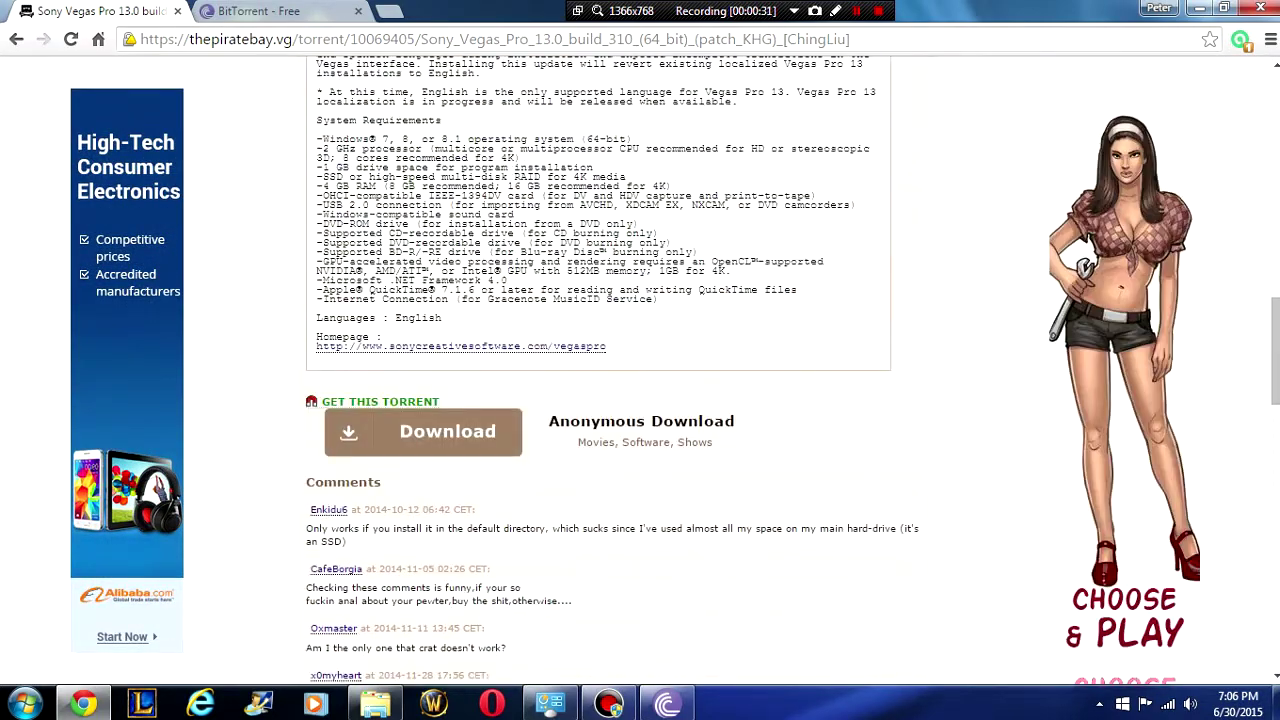
scroll(640, 400, up, 10)
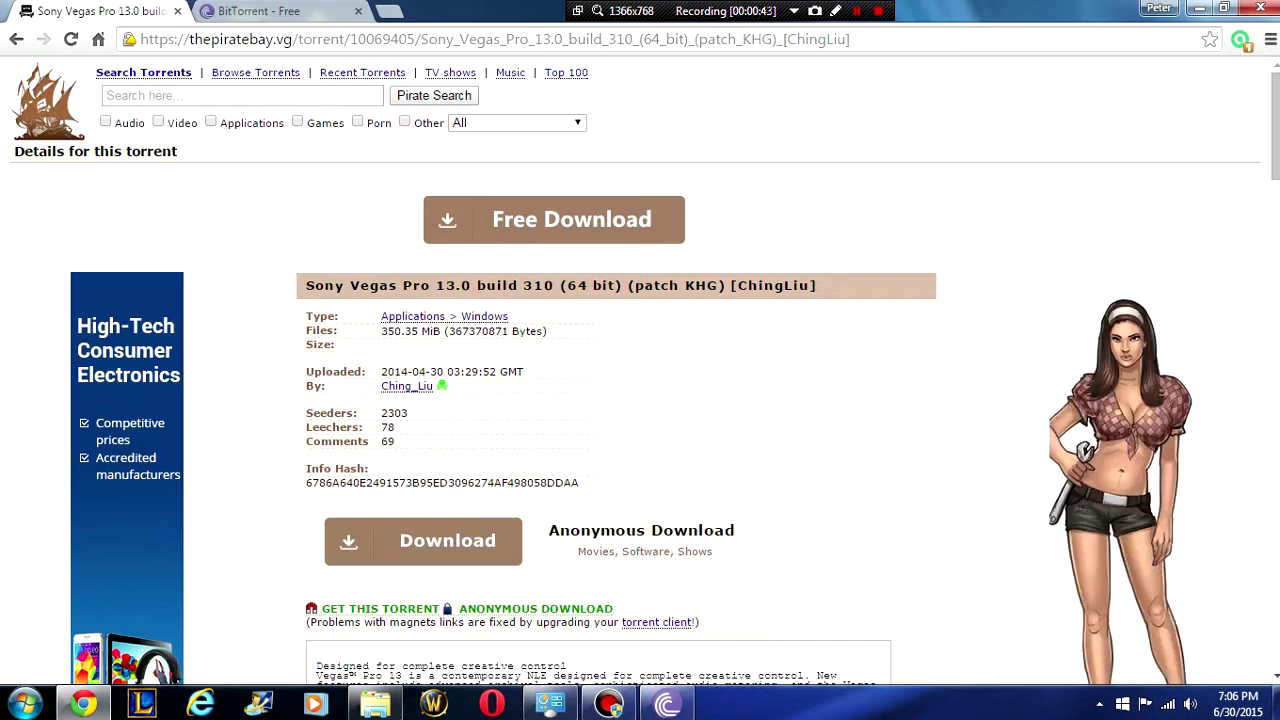
Download the free BitTorrent Windows client from the BitTorrent feature comparison page and close that page
click(272, 11)
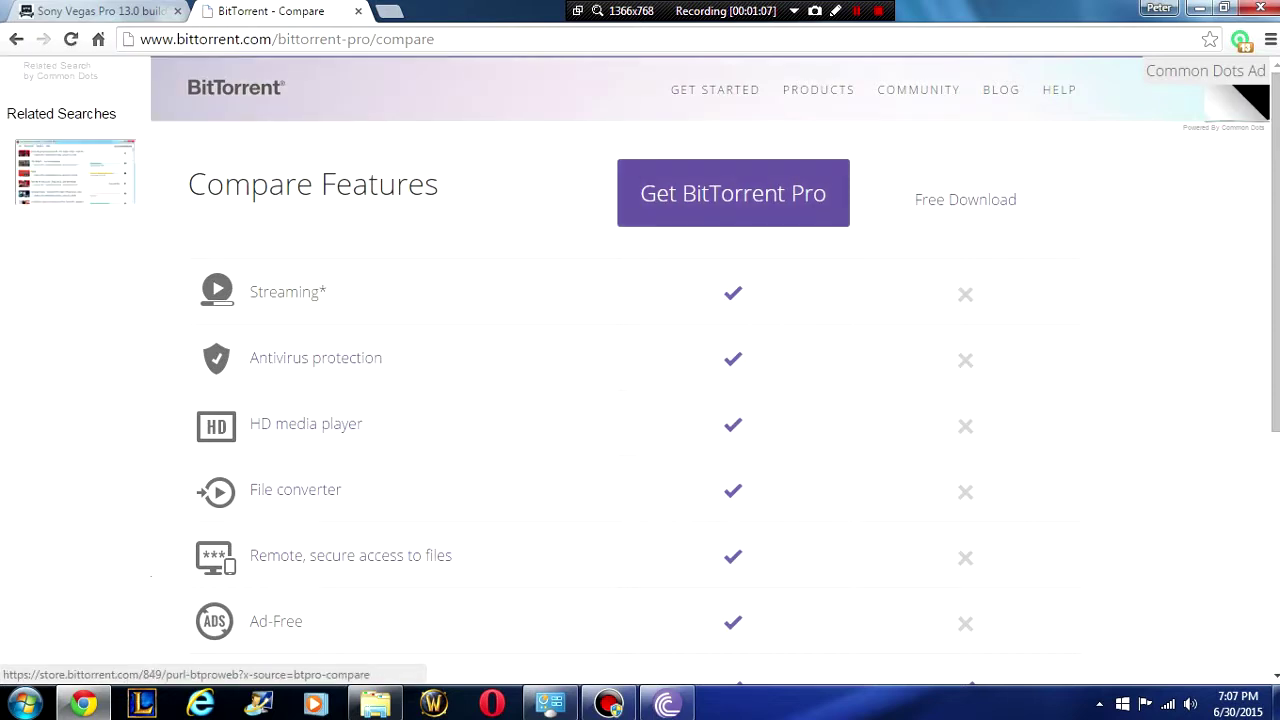
scroll(733, 193, down, 1)
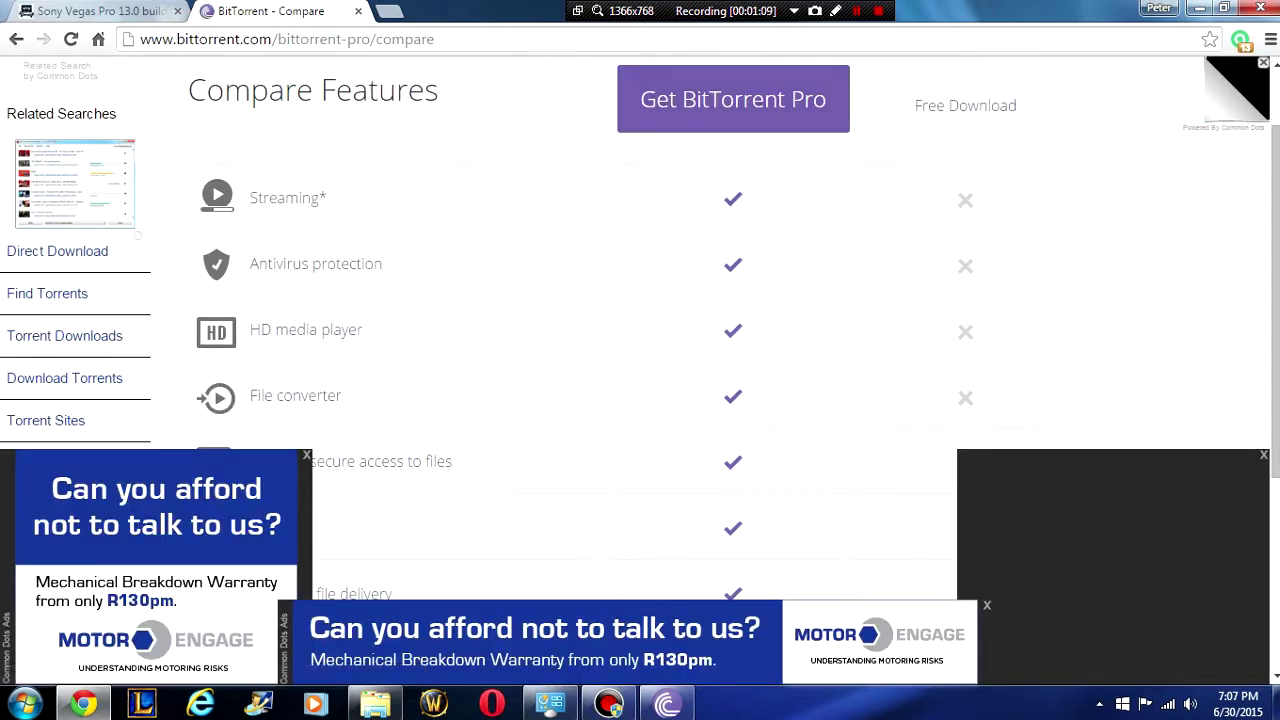
click(965, 105)
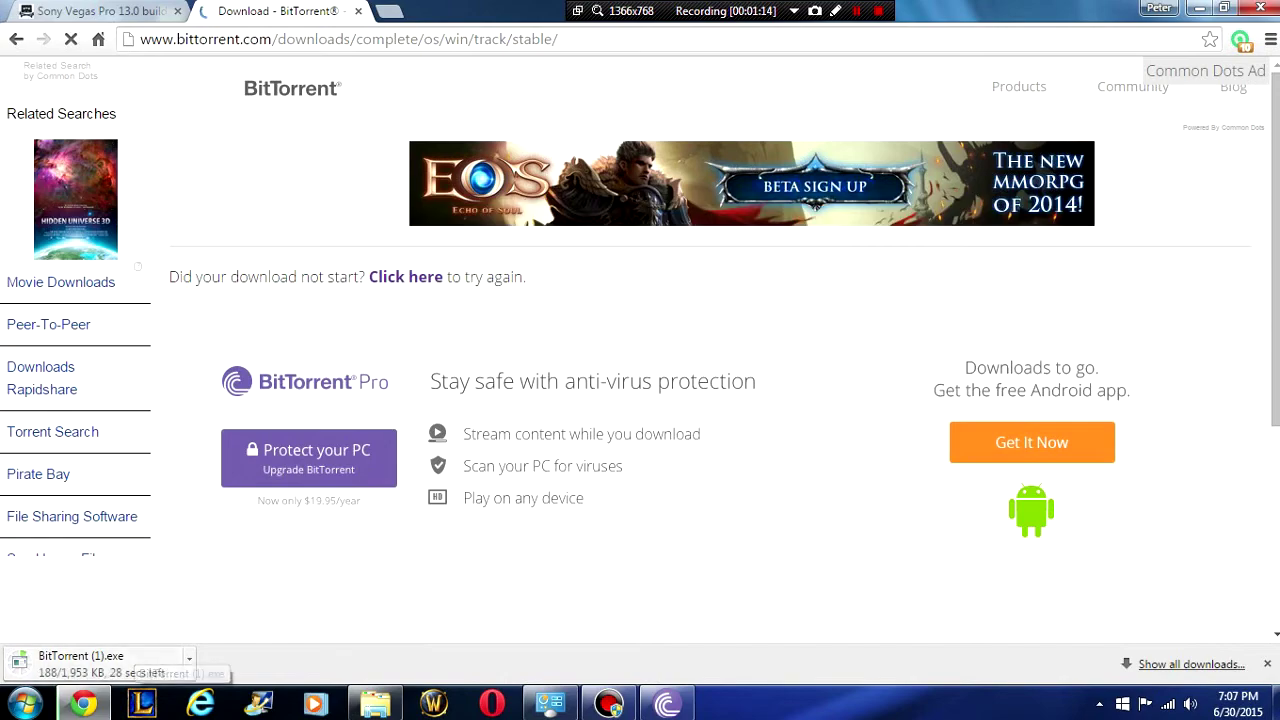
click(358, 11)
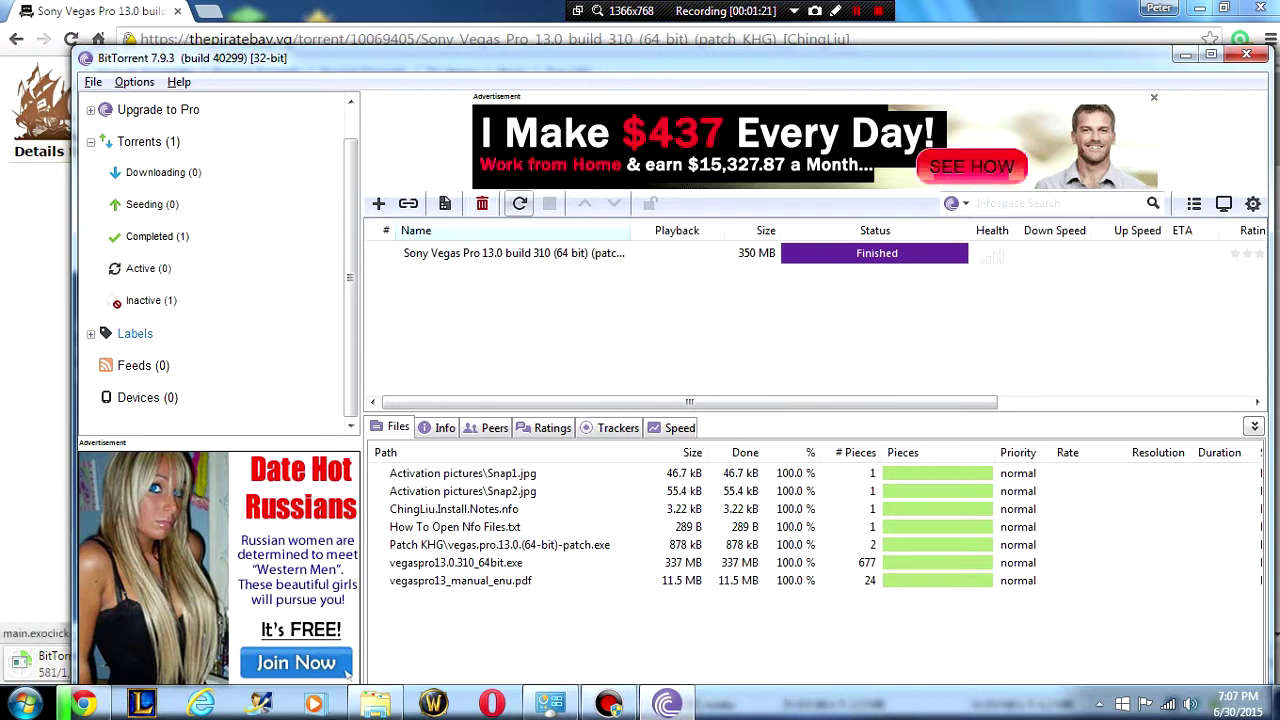
Send the Sony Vegas Pro 13.0 torrent's magnet link from Chrome to BitTorrent and accept loading its trackers
key(alt+Tab)
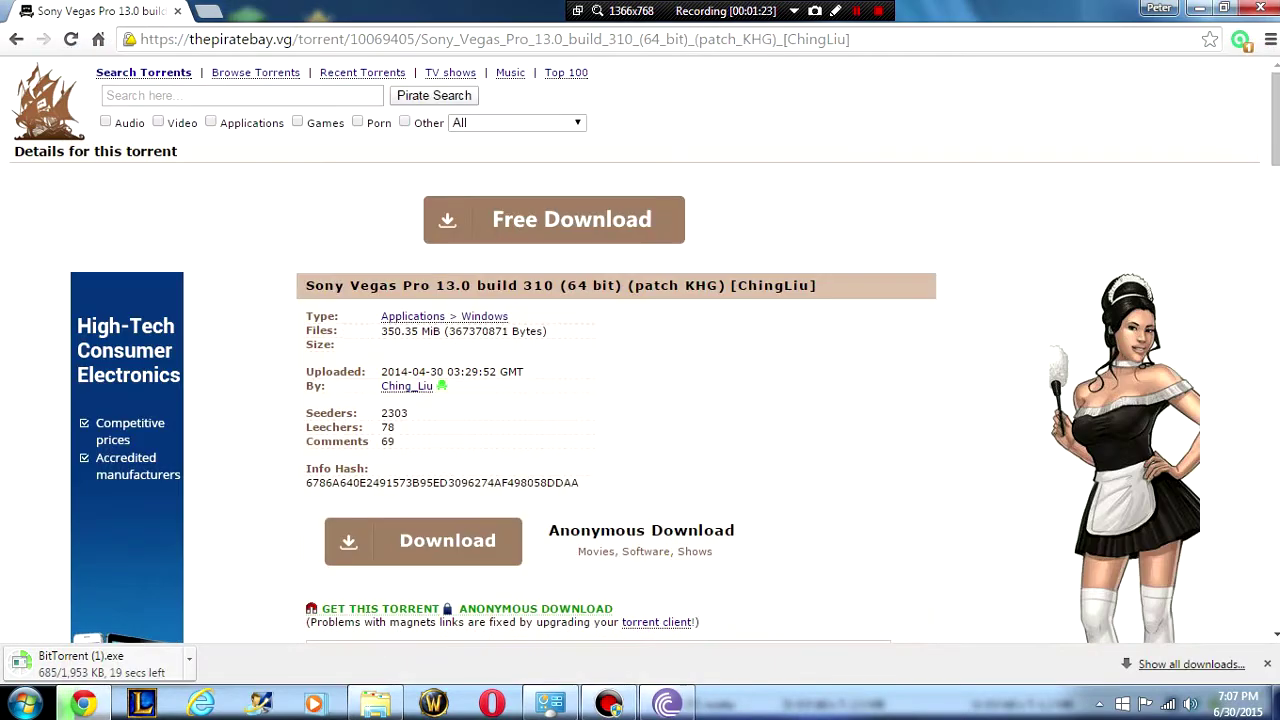
scroll(640, 360, down, 1)
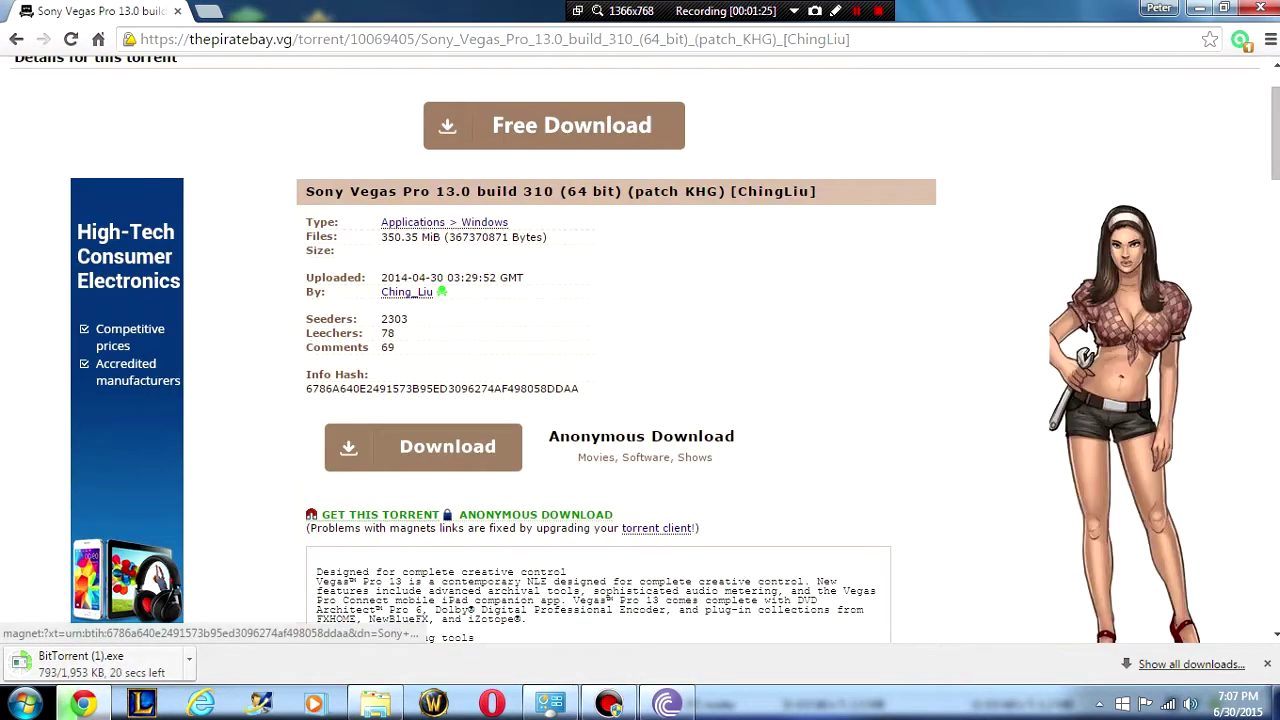
click(378, 515)
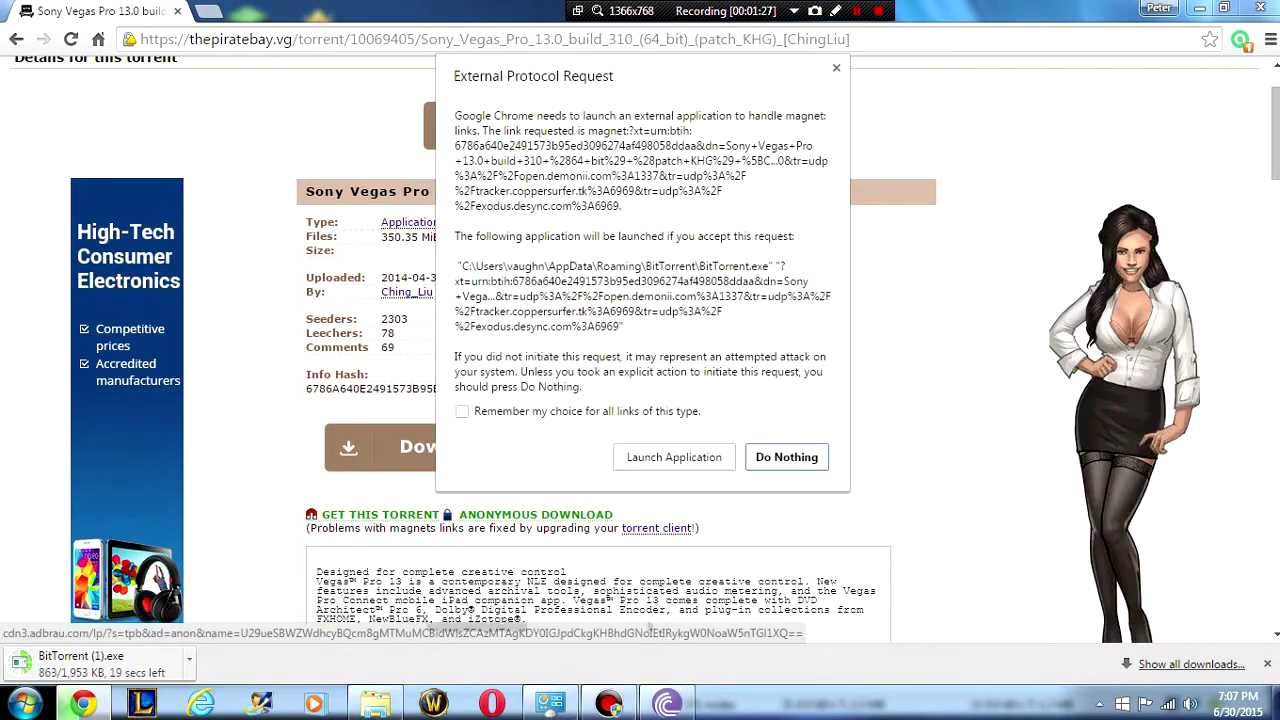
click(674, 457)
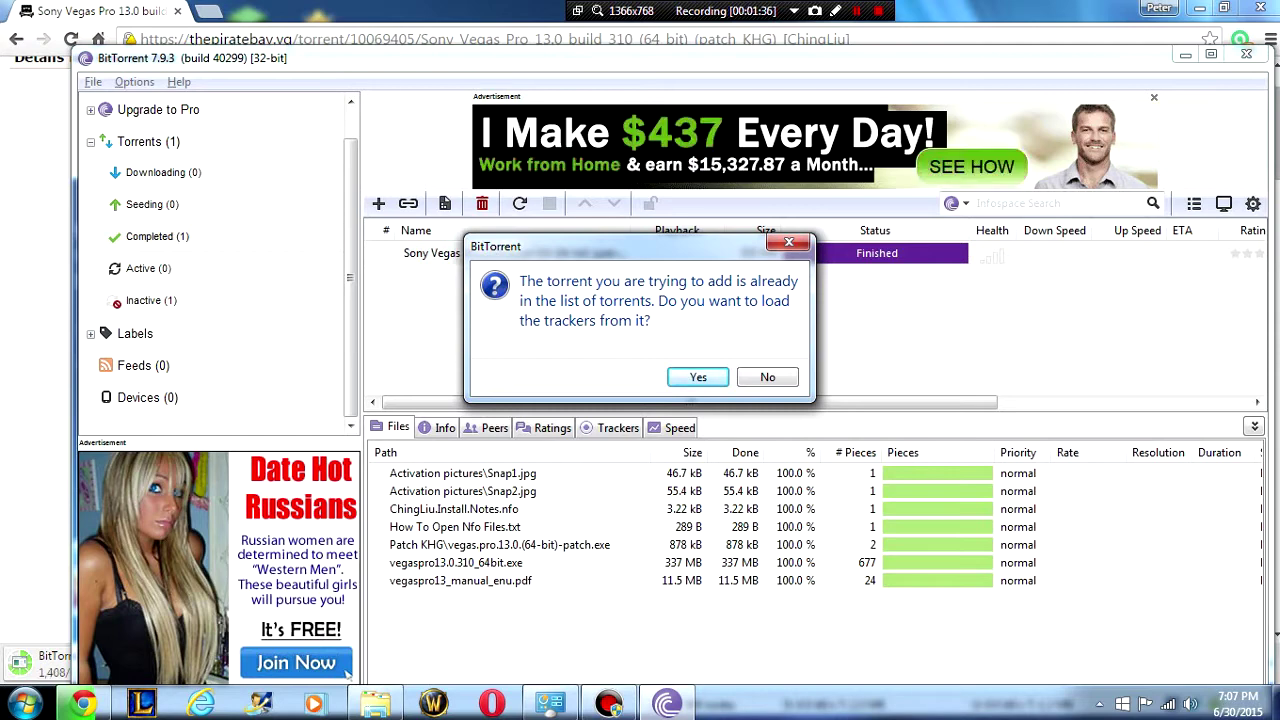
key(Return)
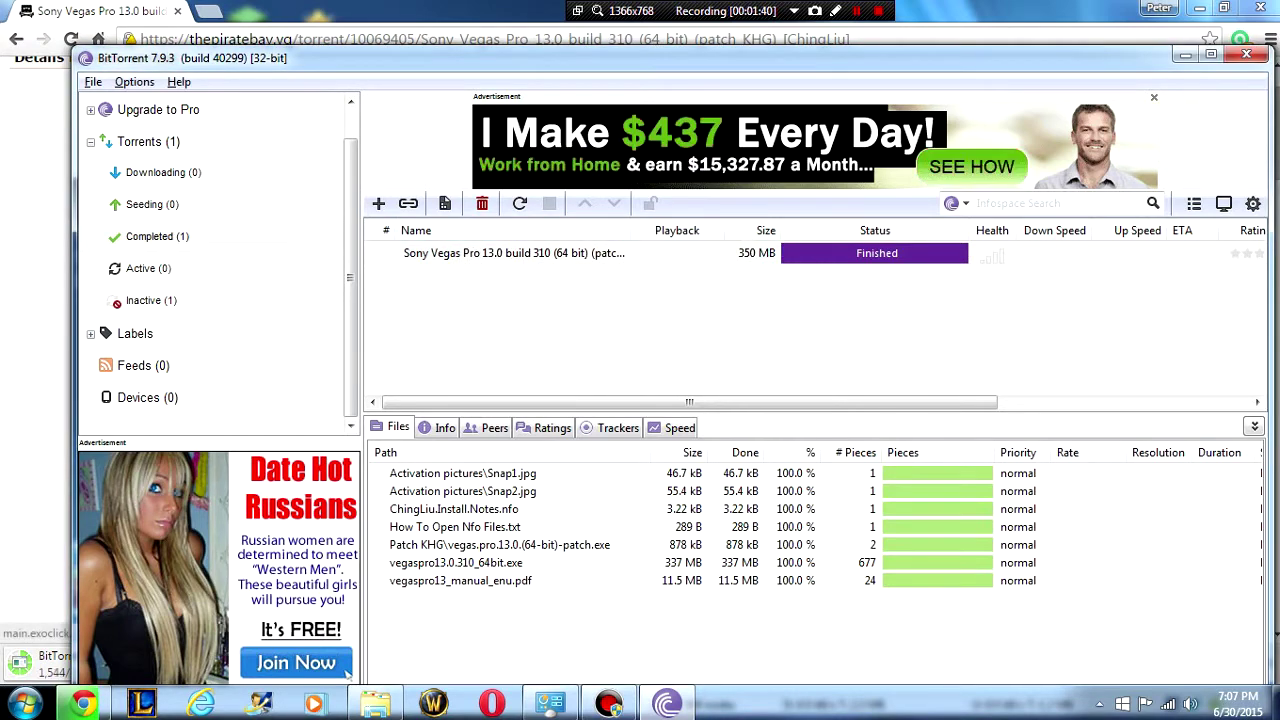
Switch to Windows Explorer and open the Sony Vegas Pro 13.0 build 310 folder from Downloads
key(alt+Tab)
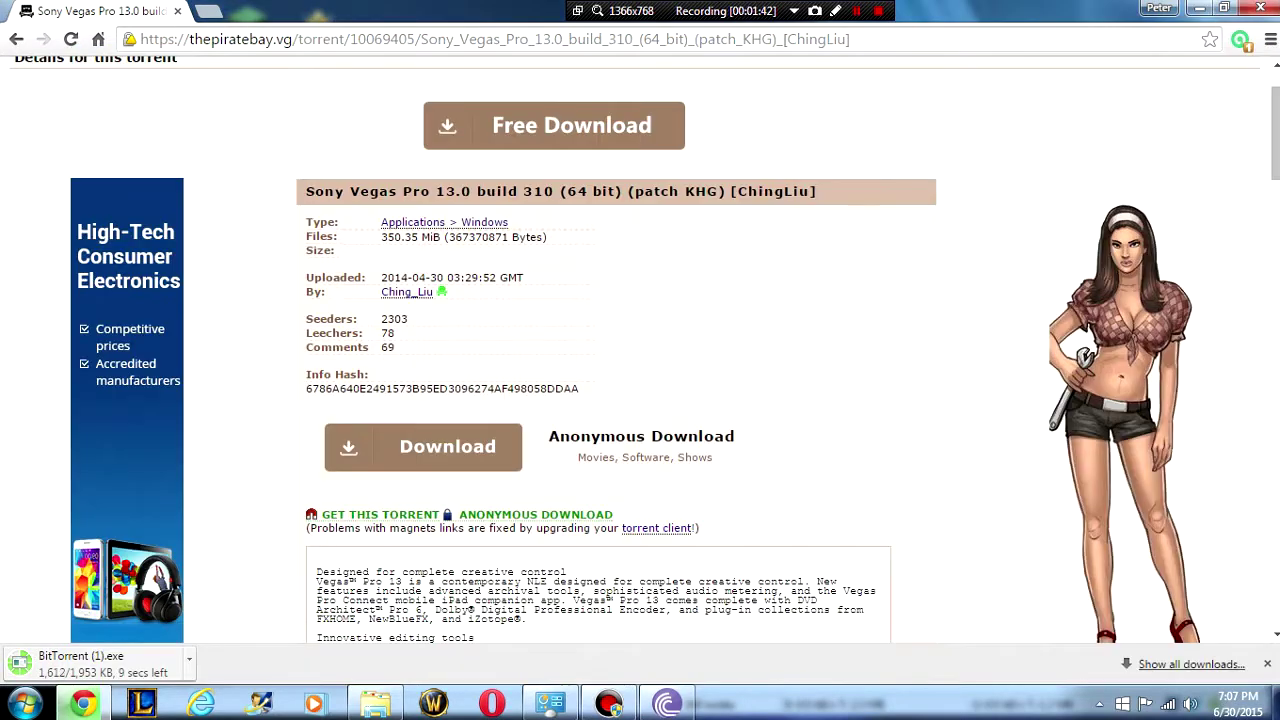
click(375, 704)
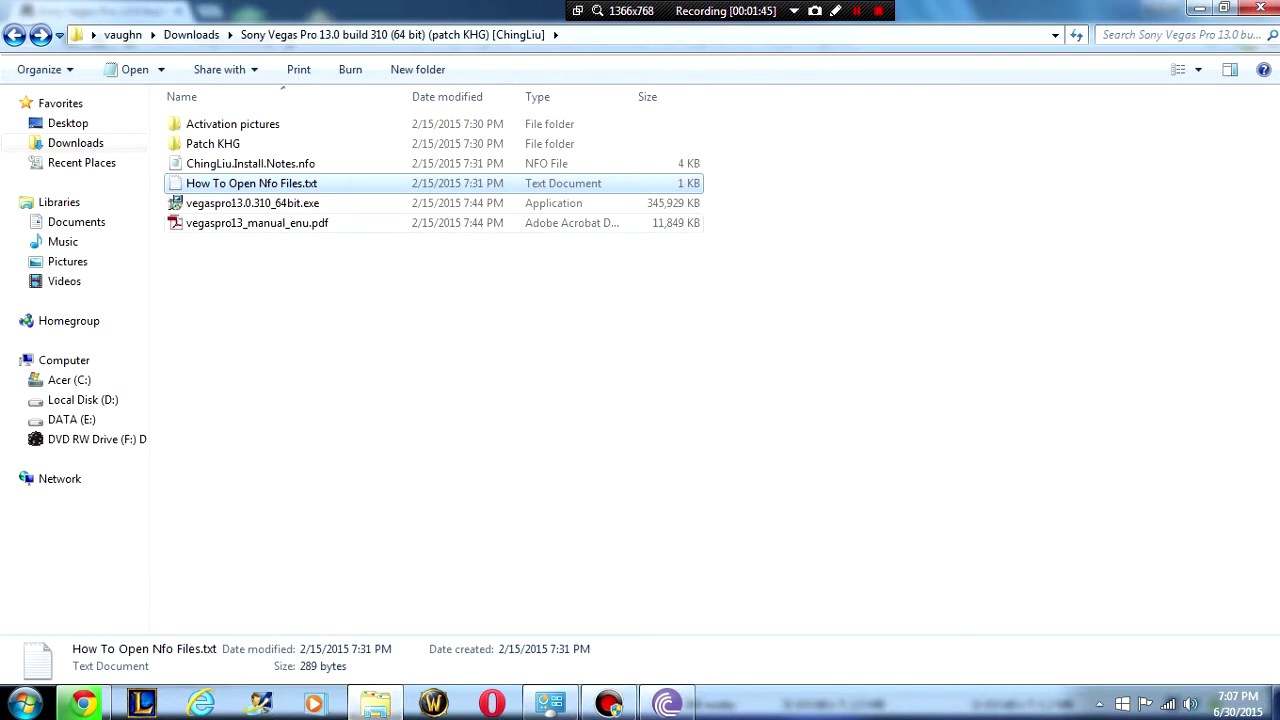
click(15, 35)
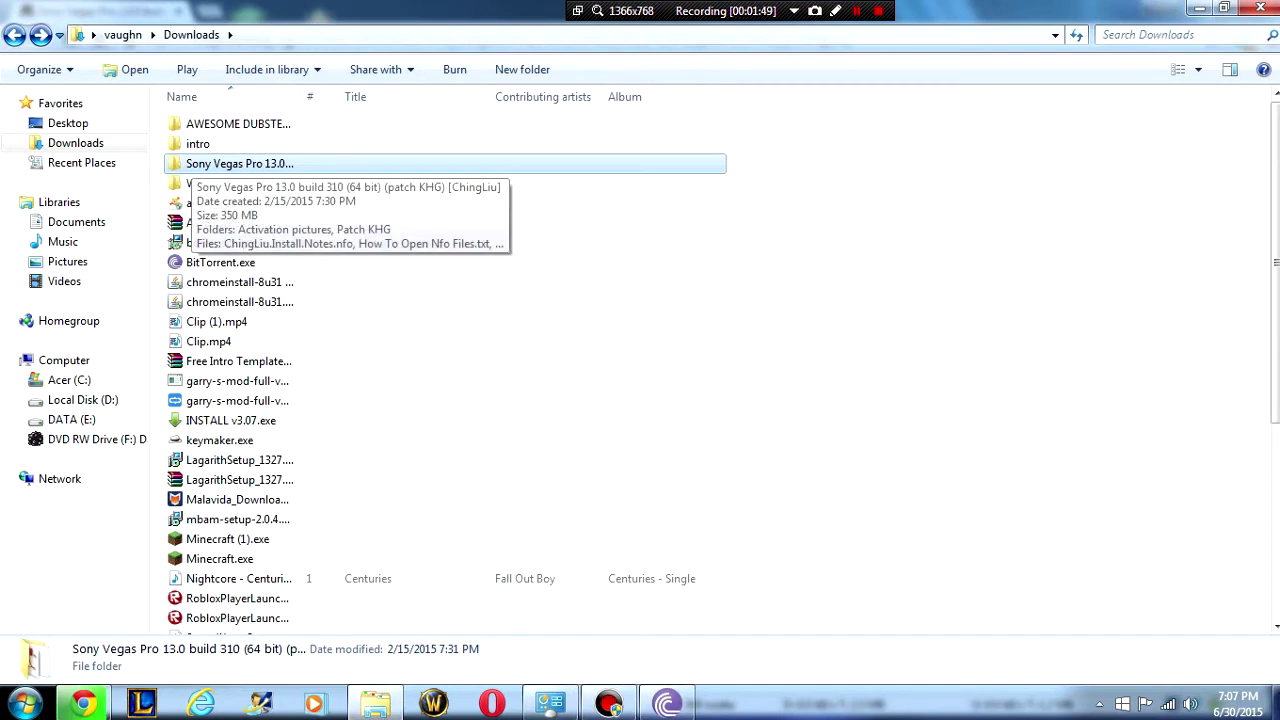
double_click(192, 162)
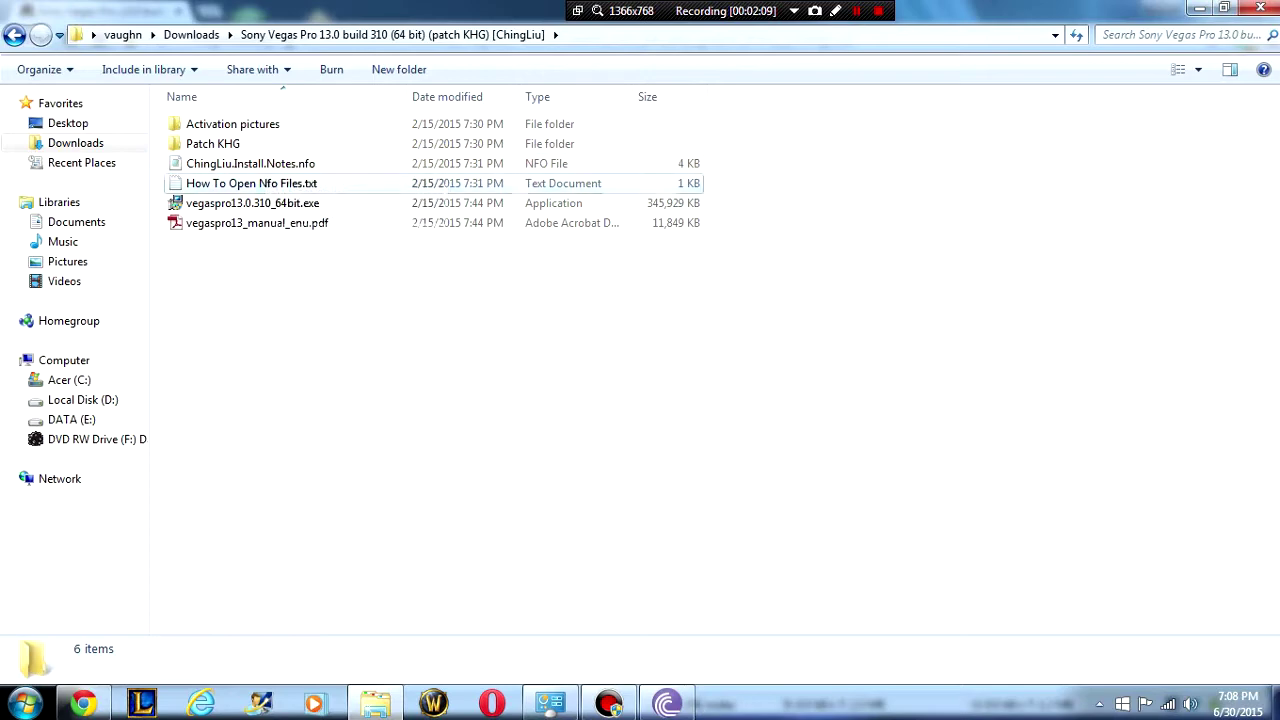
Read How To Open Nfo Files.txt, close it, and read the installation instructions in ChingLiu.Install.Notes.nfo
double_click(264, 183)
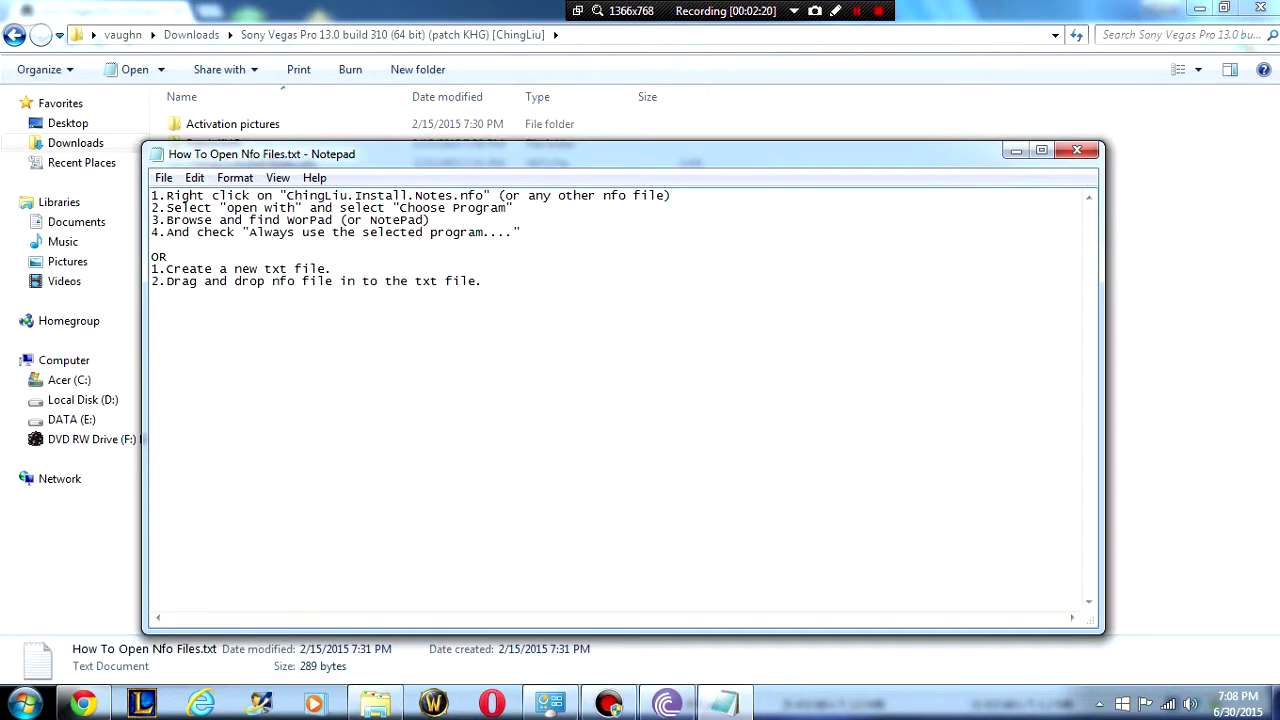
click(1077, 150)
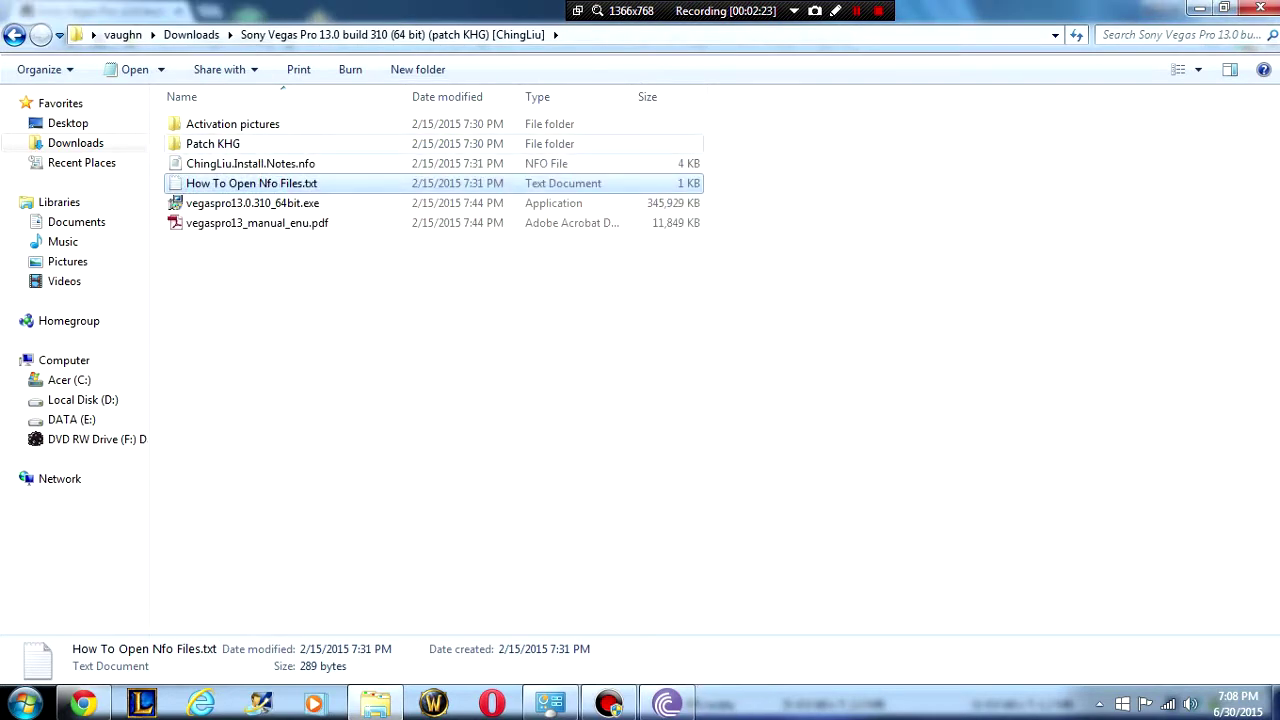
double_click(187, 162)
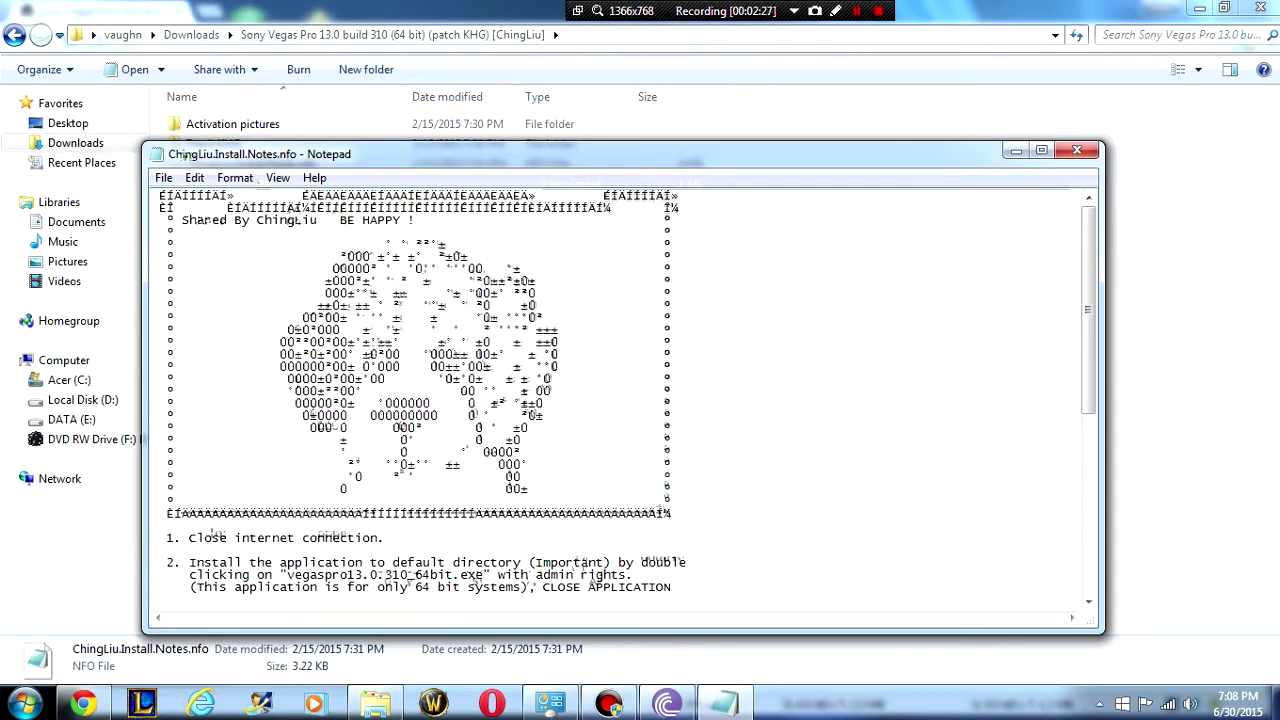
scroll(620, 400, down, 4)
scroll(620, 400, down, 3)
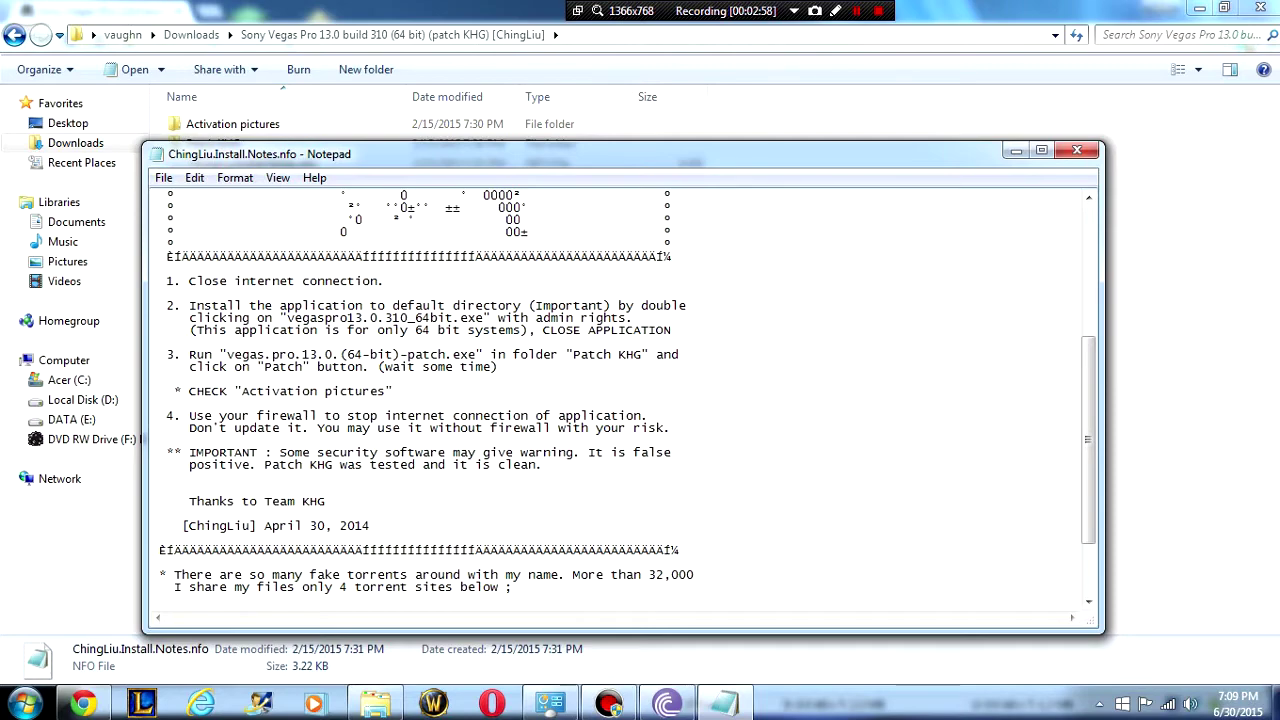
Check the comments on the torrent page in Chrome, and review the rest of the install notes in Notepad
click(83, 703)
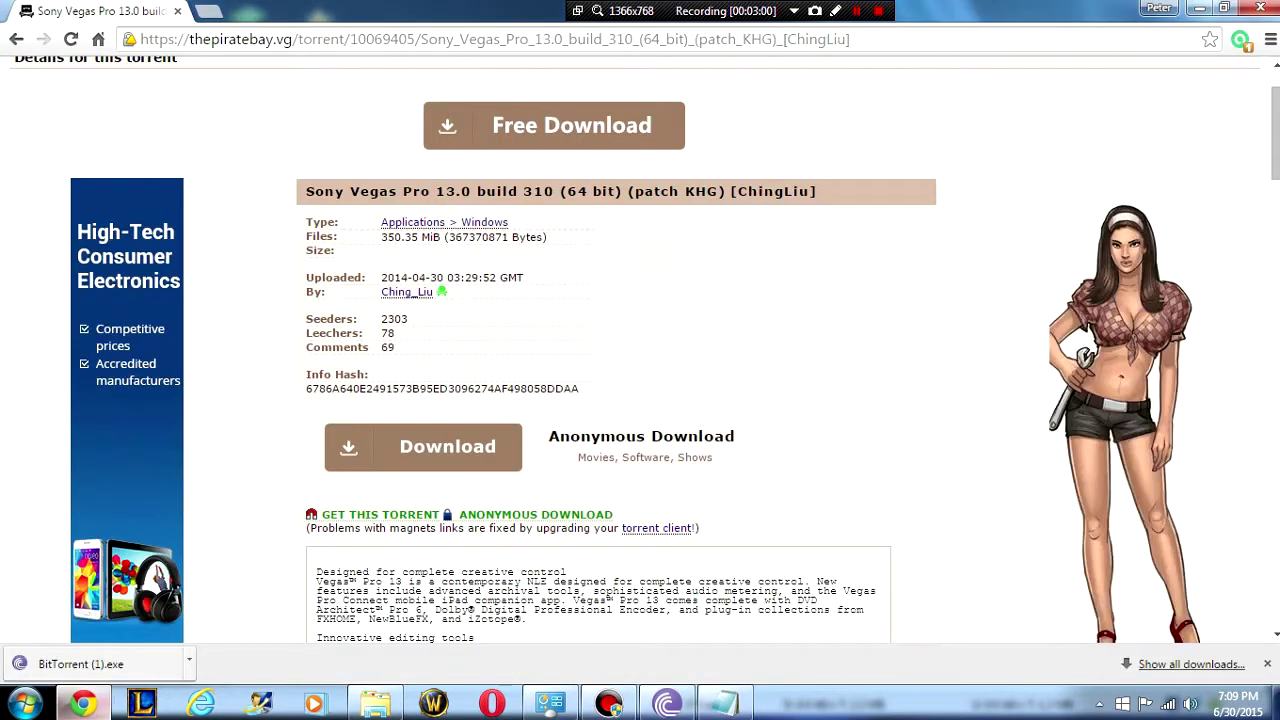
scroll(540, 518, down, 15)
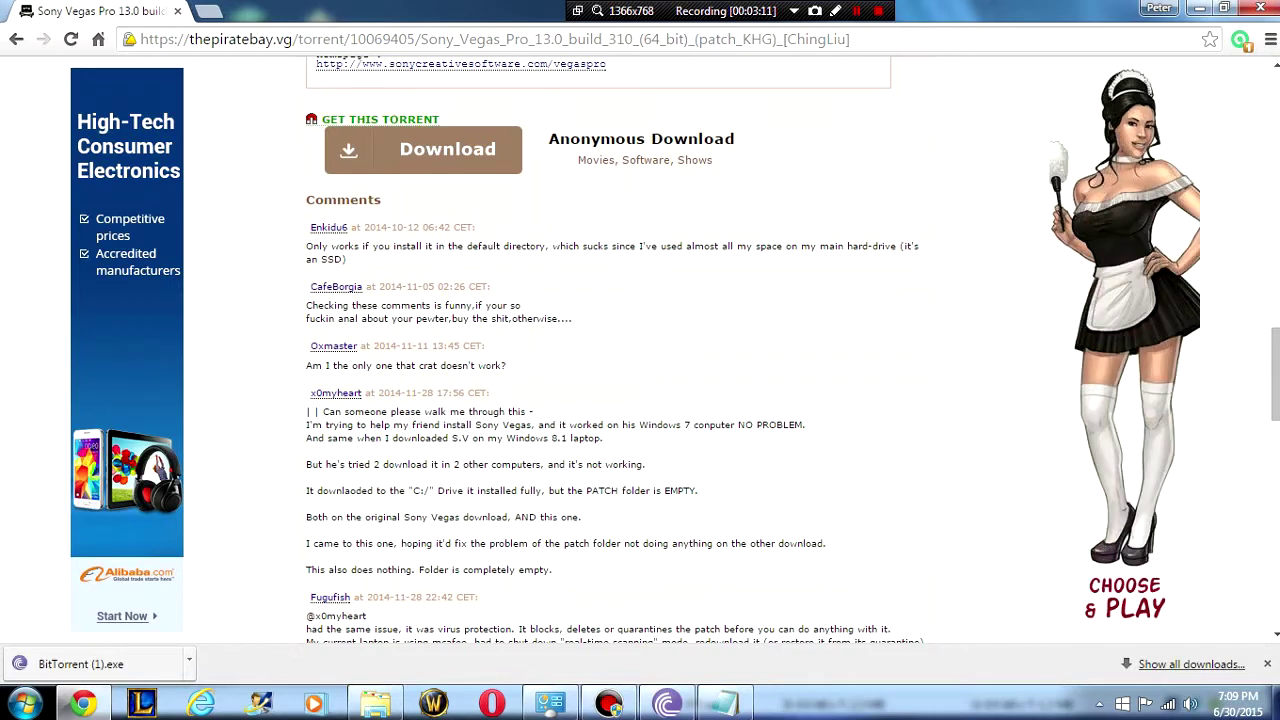
mouse_move(375, 703)
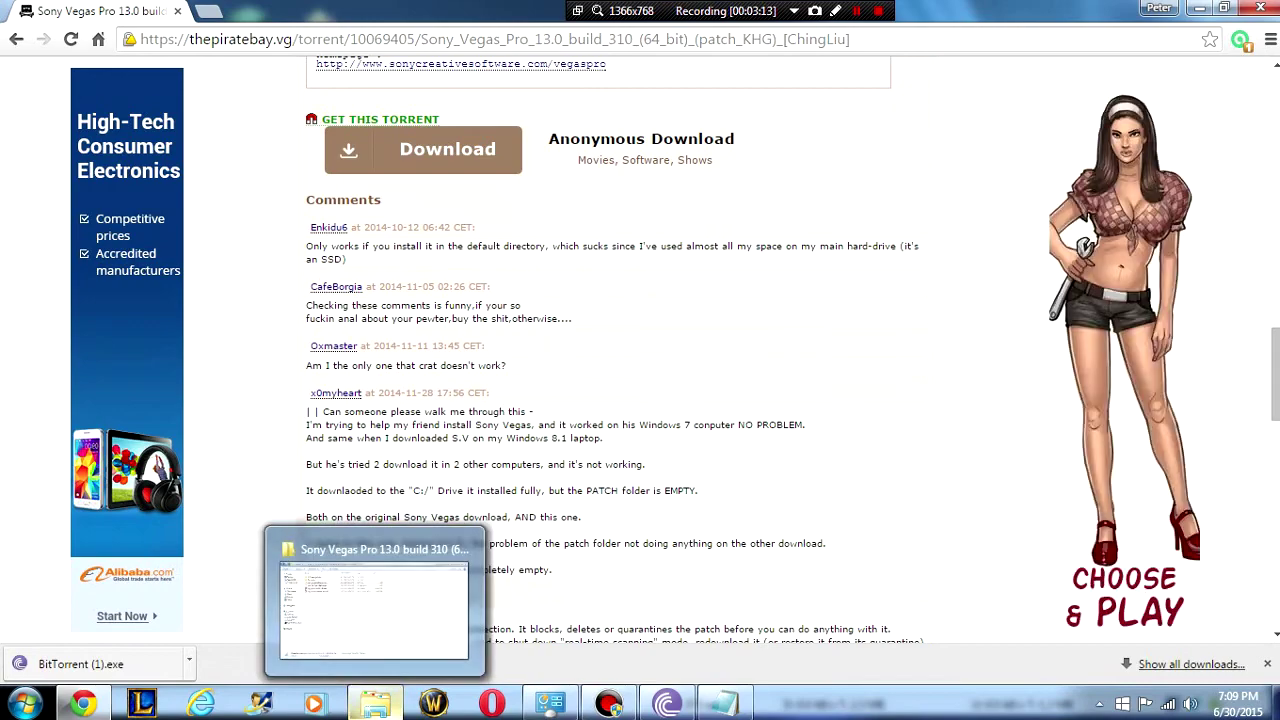
click(375, 600)
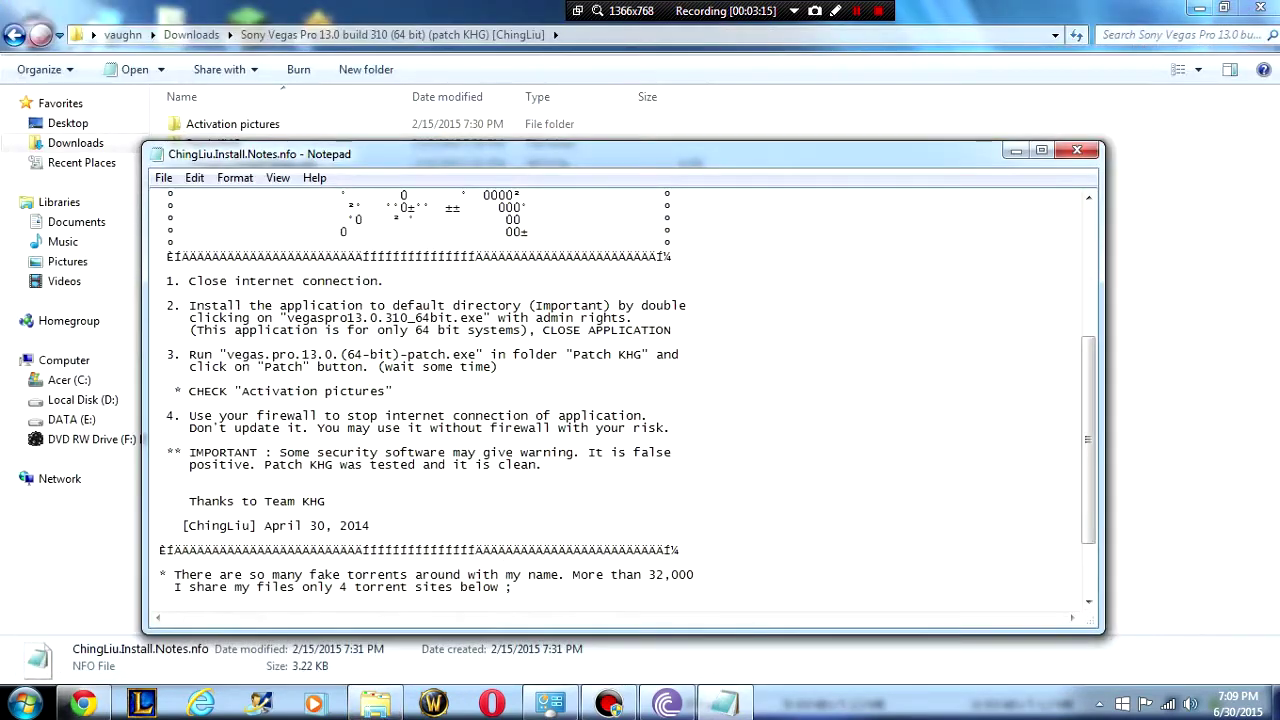
scroll(628, 397, down, 4)
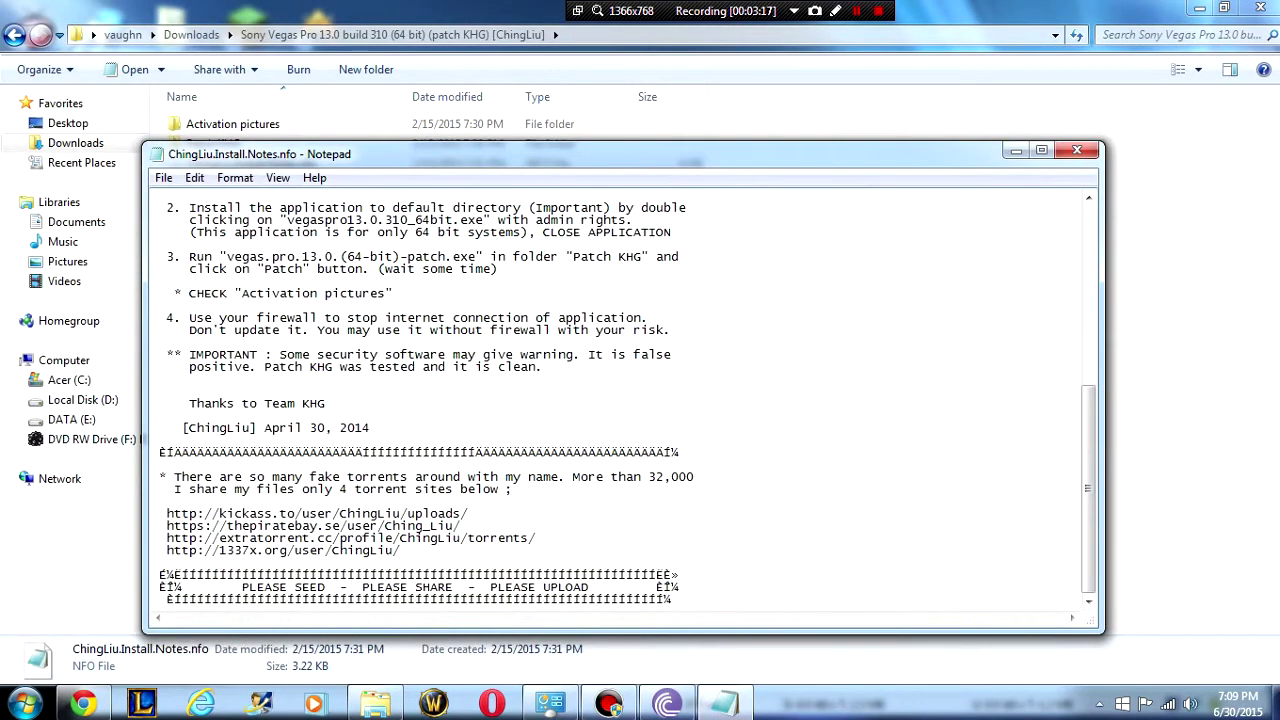
scroll(628, 397, up, 2)
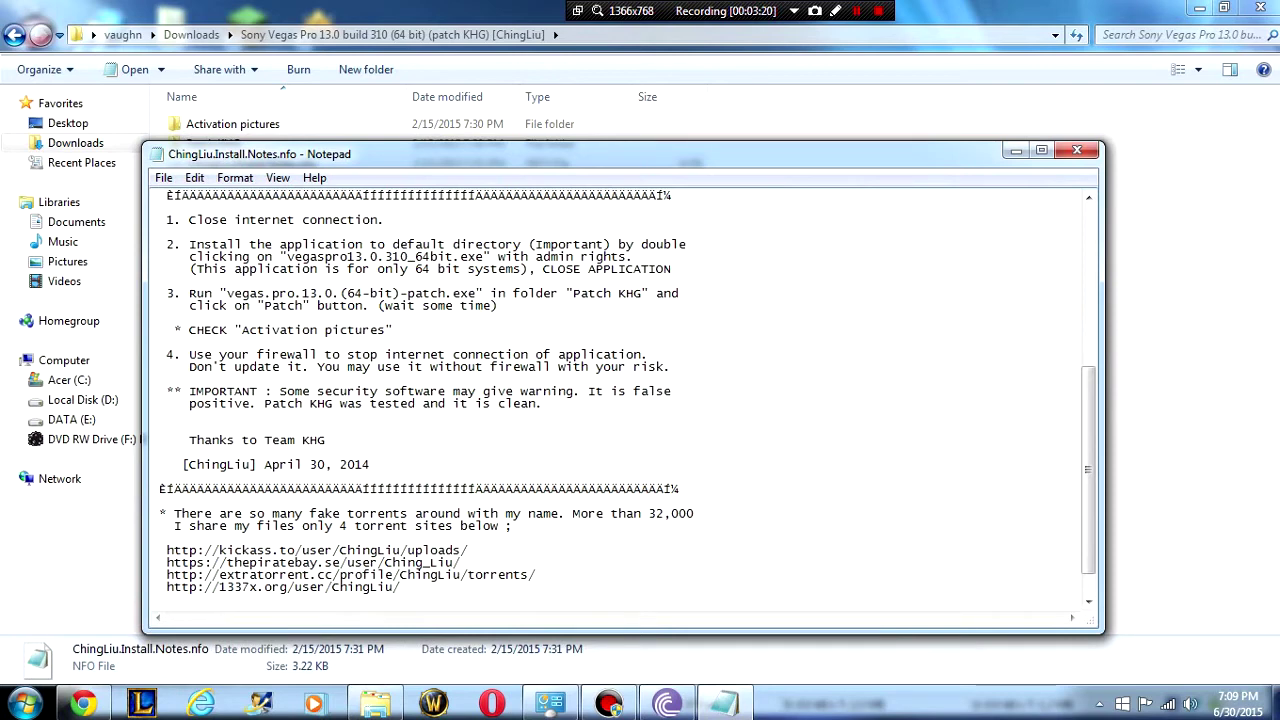
Minimize the install notes and BitTorrent windows, and start the vegaspro13.0.310_64bit.exe installer from the Sony Vegas Pro folder
click(1190, 360)
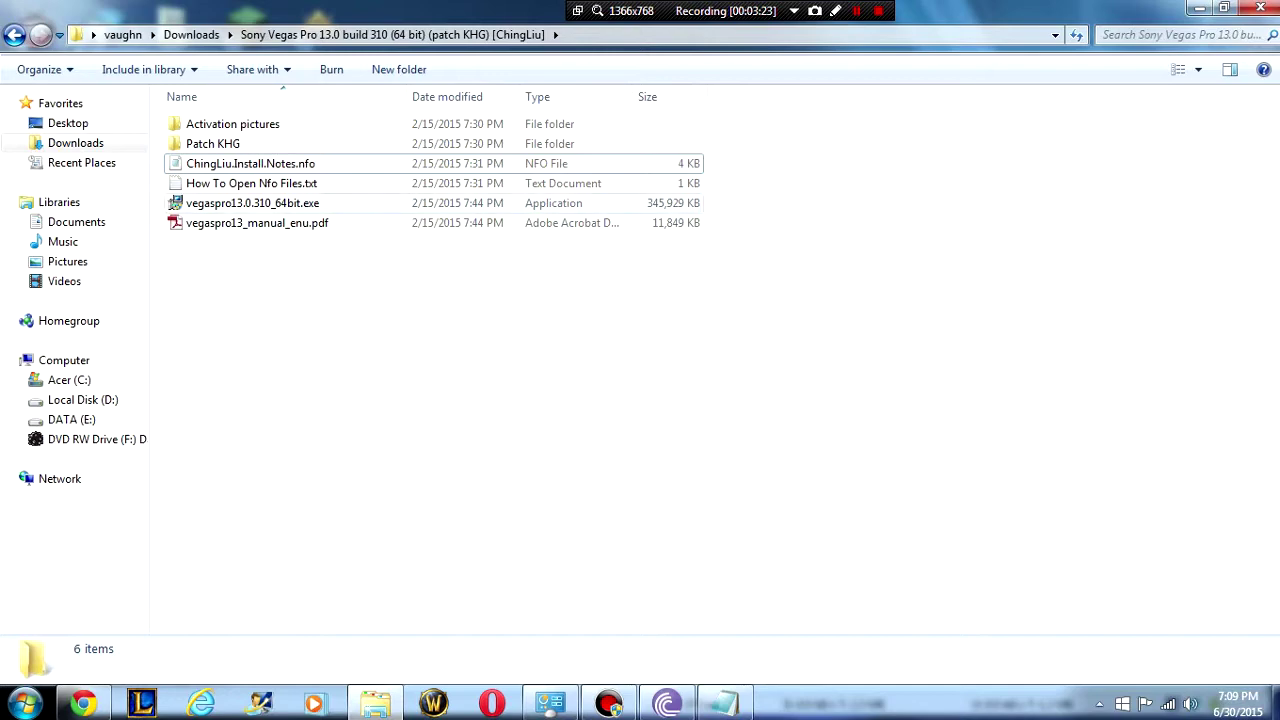
click(252, 203)
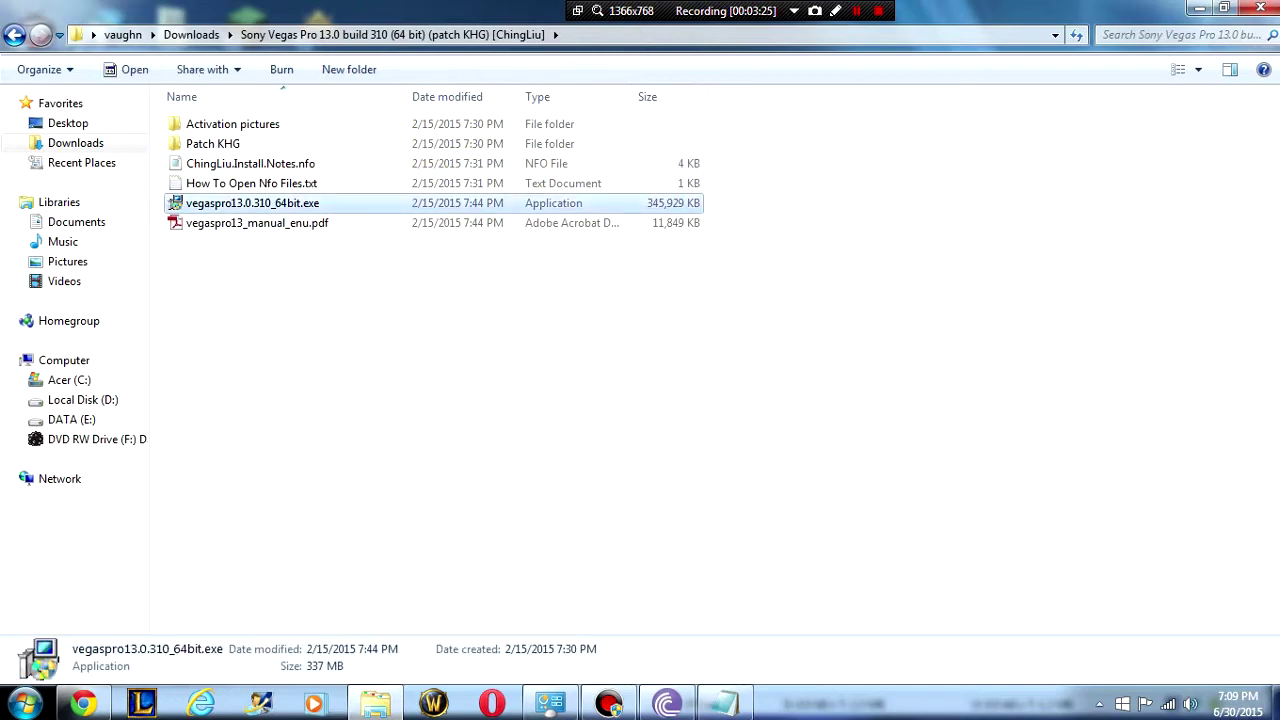
click(724, 704)
mouse_move(667, 704)
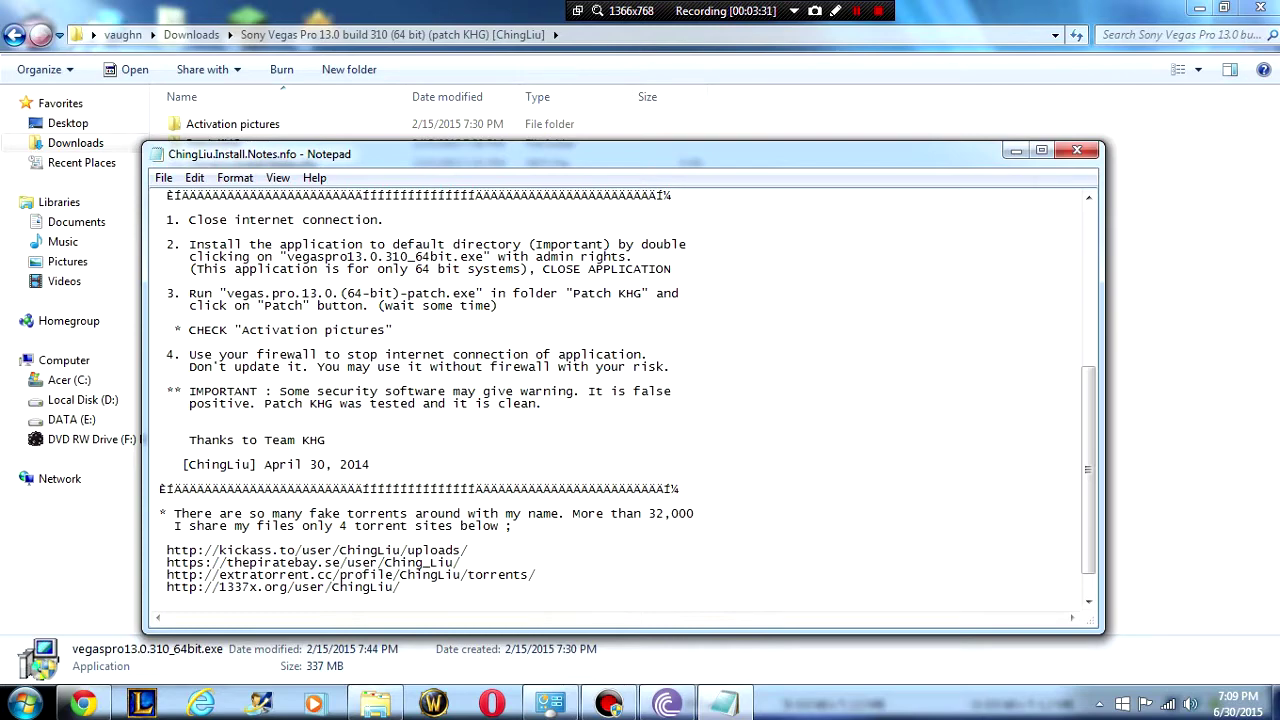
click(1016, 150)
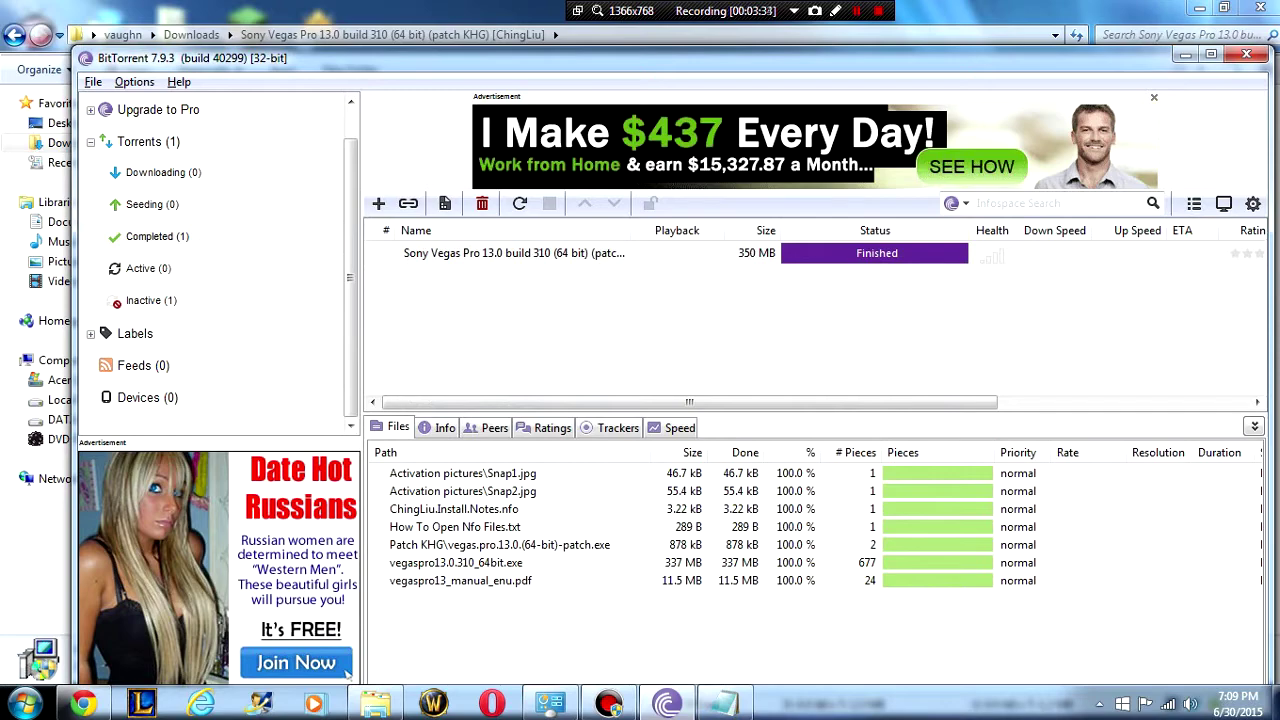
click(1185, 54)
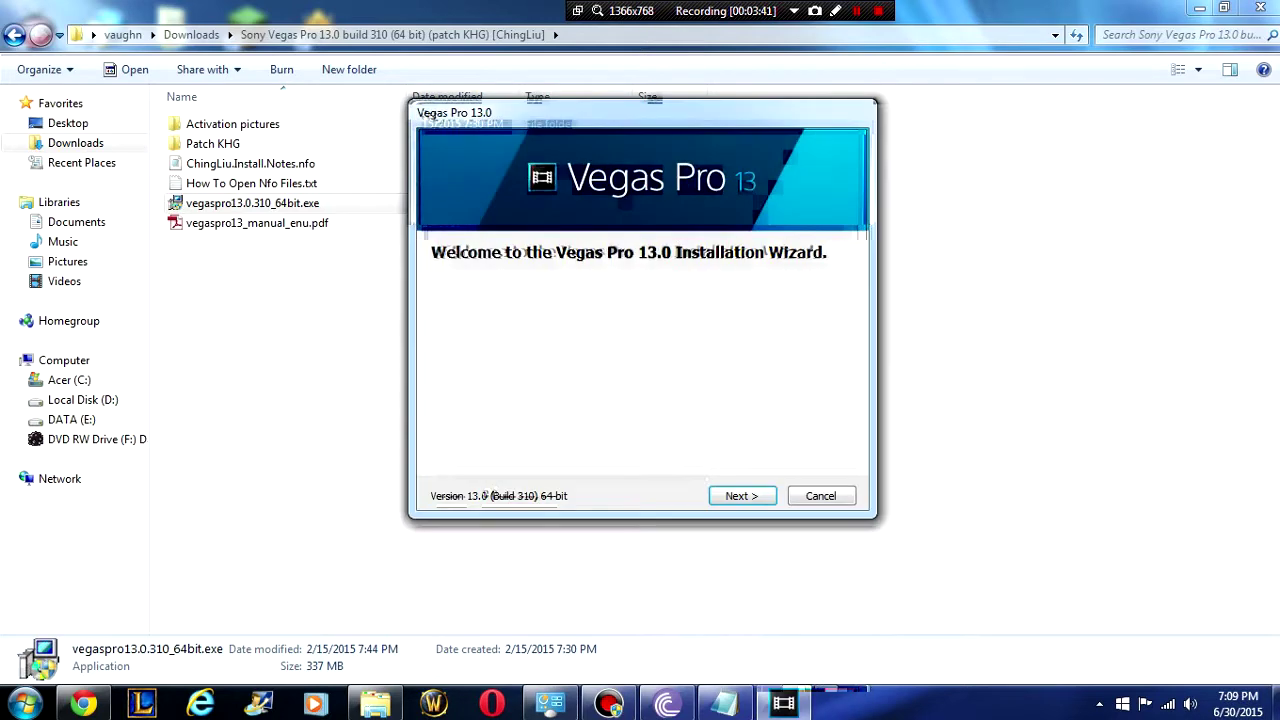
click(742, 495)
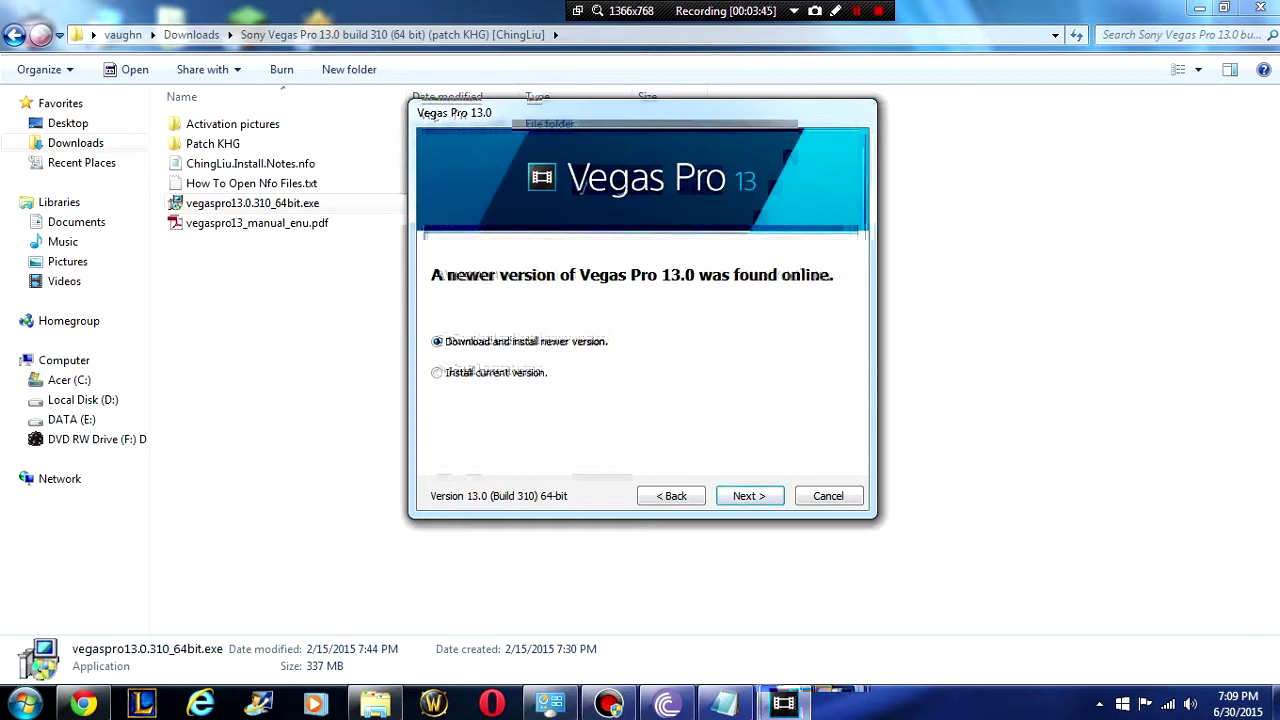
click(437, 372)
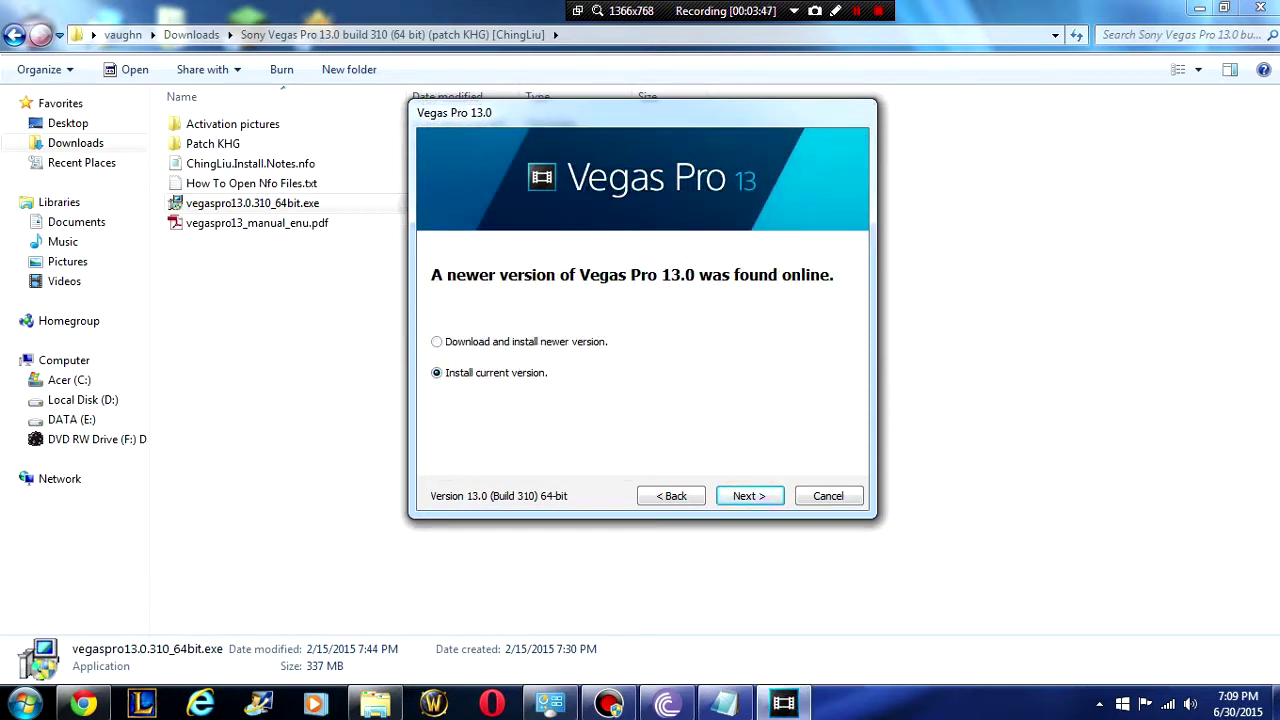
click(828, 496)
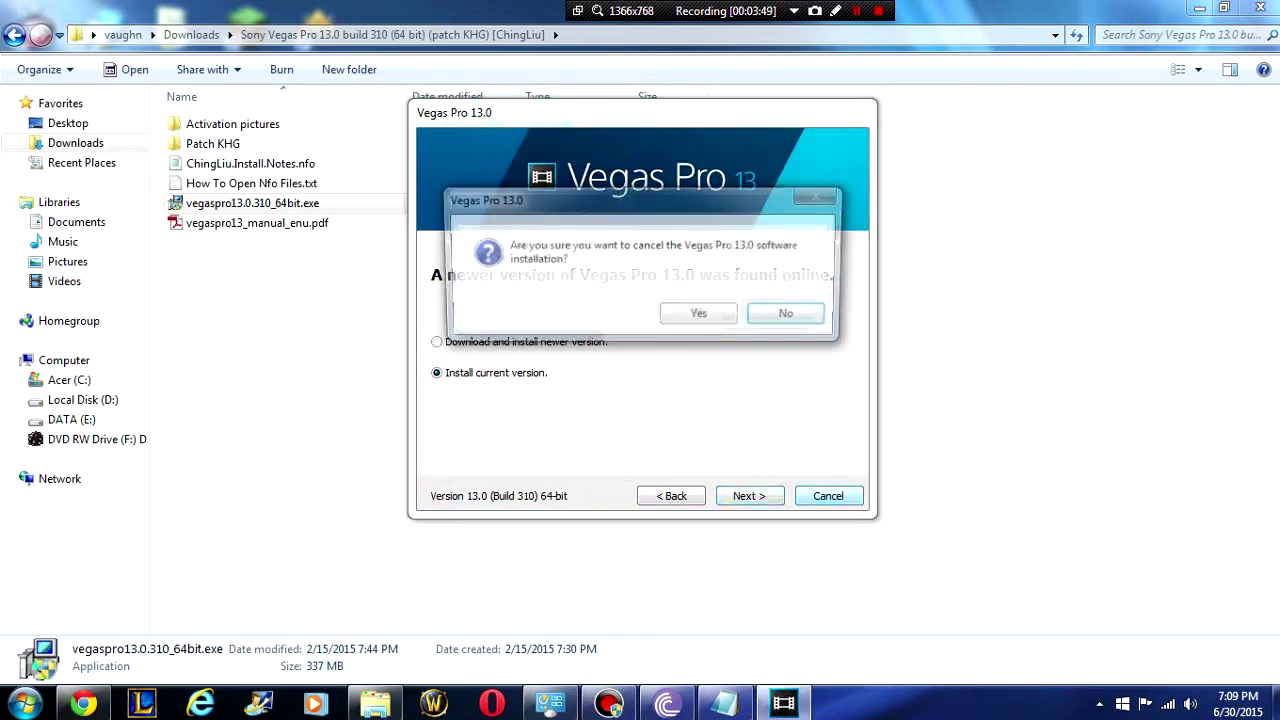
click(701, 316)
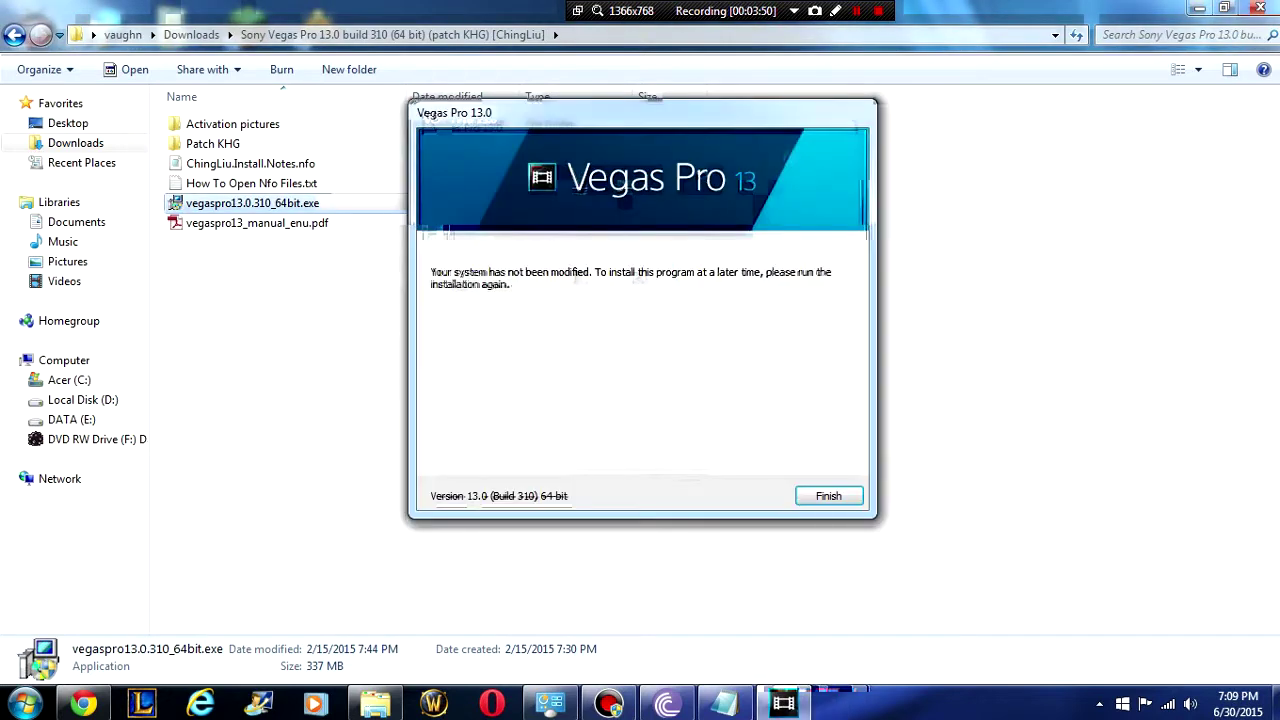
click(828, 496)
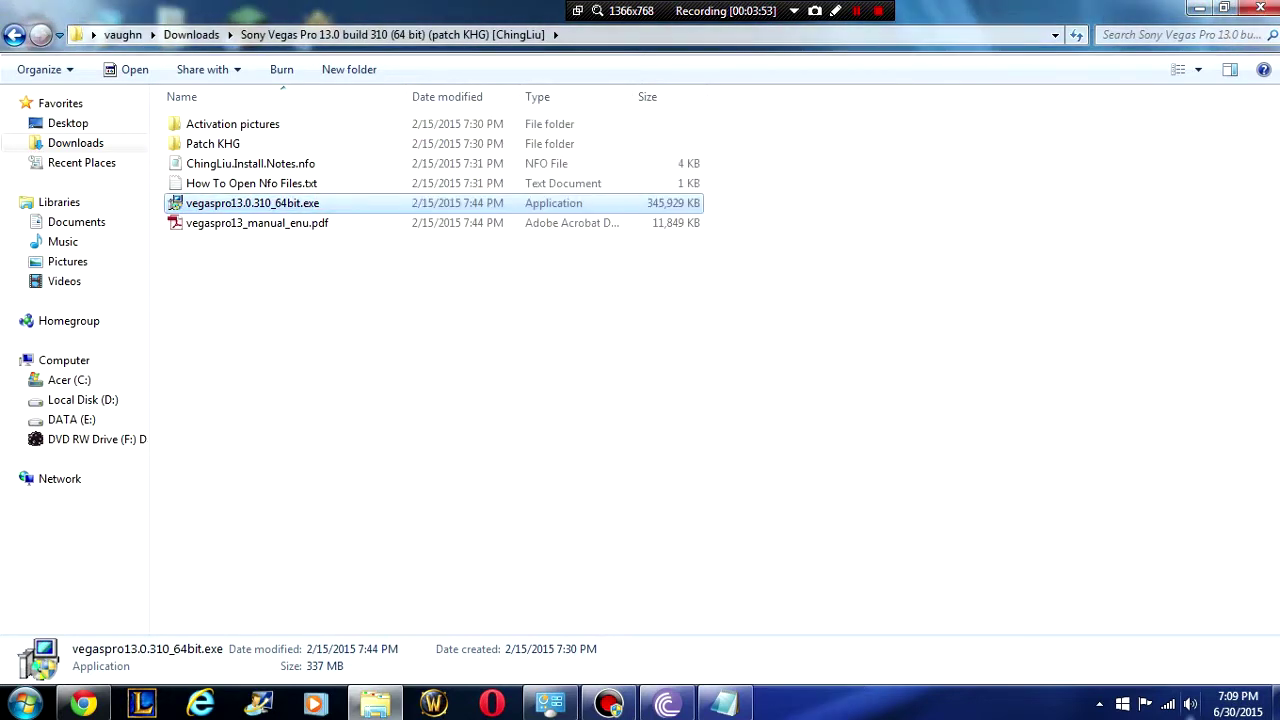
Disconnect the computer from the currently connected wireless network
right_click(1168, 705)
click(1168, 705)
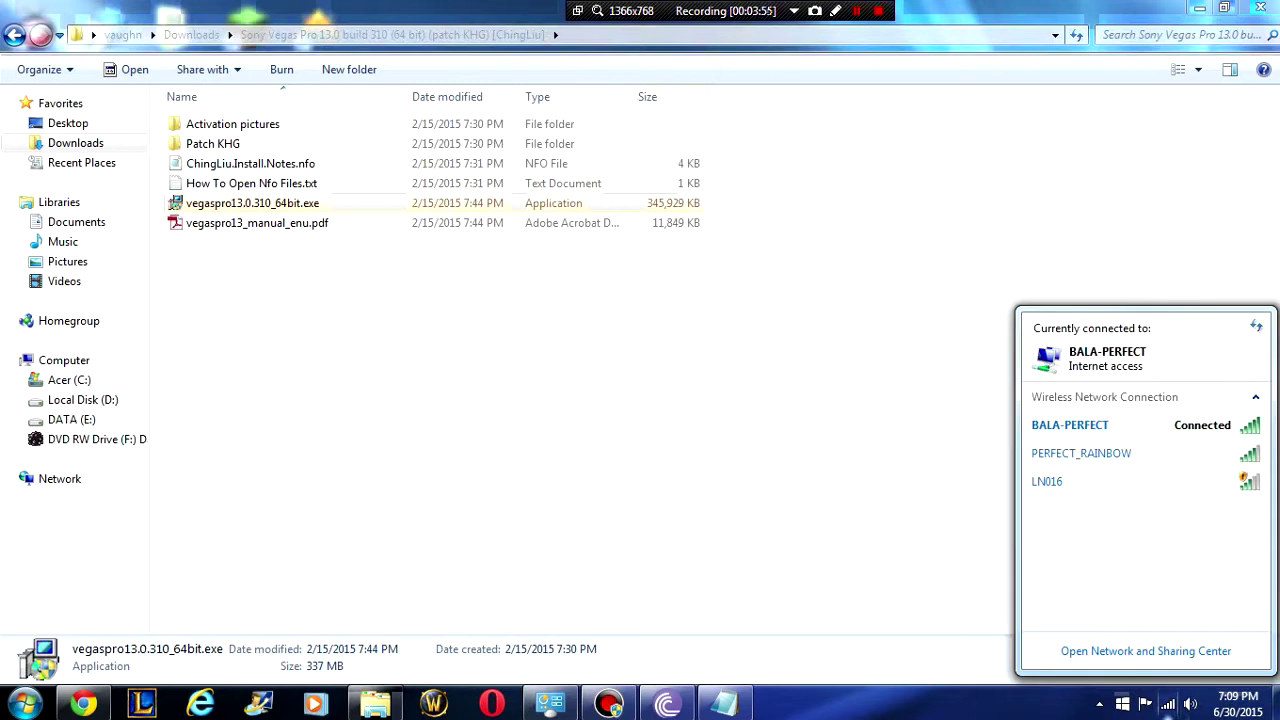
click(1145, 425)
click(1219, 453)
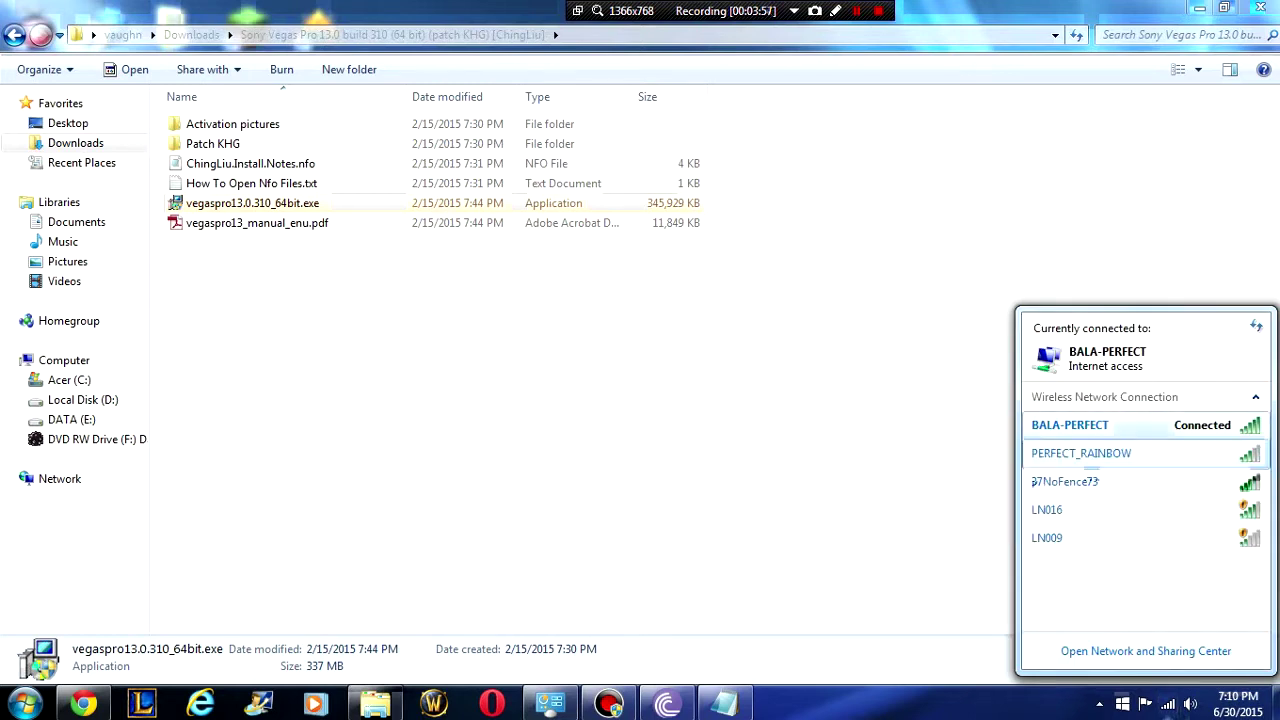
click(800, 420)
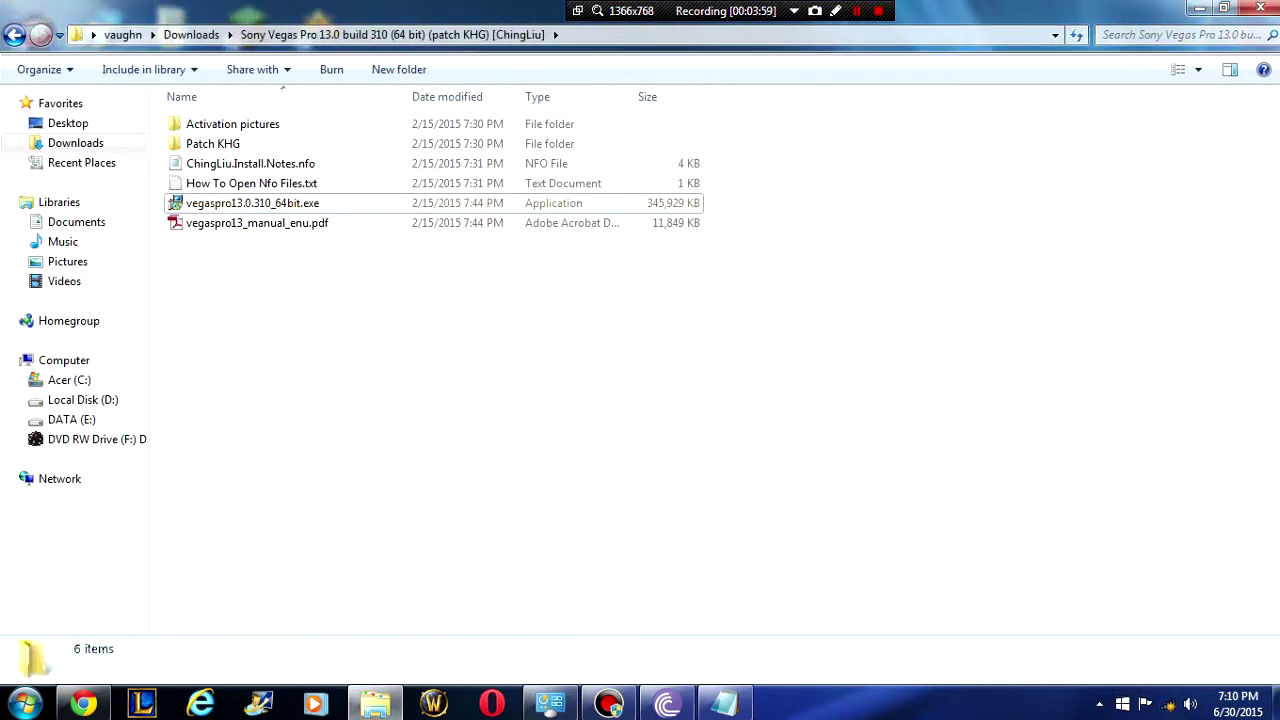
Run vegaspro13.0.310_64bit.exe as administrator and choose to install the current version instead of downloading the newer one
click(252, 203)
right_click(268, 203)
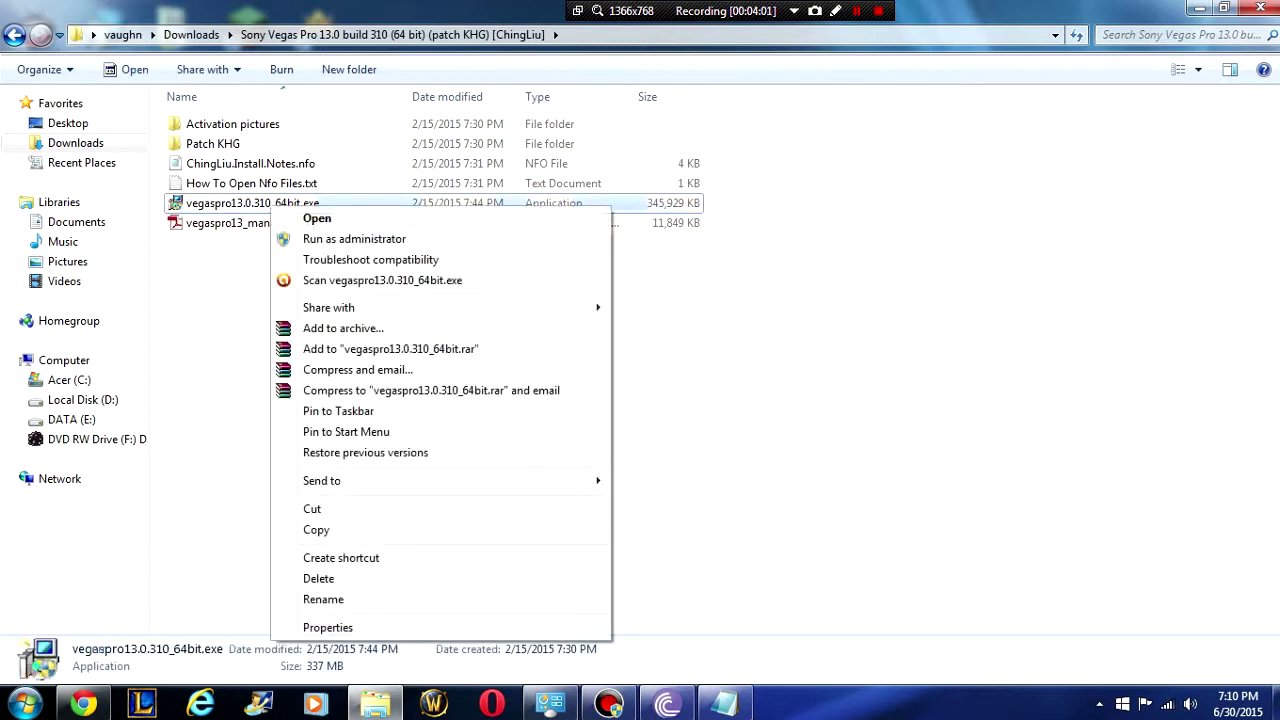
click(340, 240)
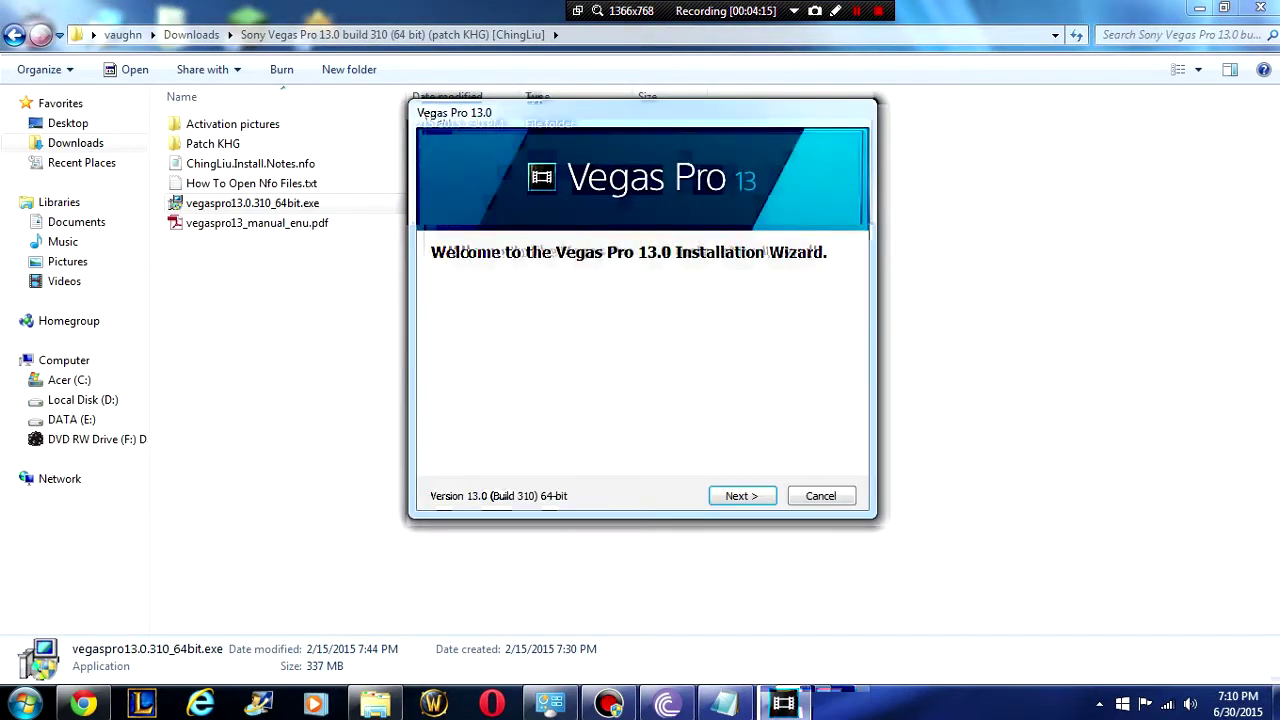
key(Return)
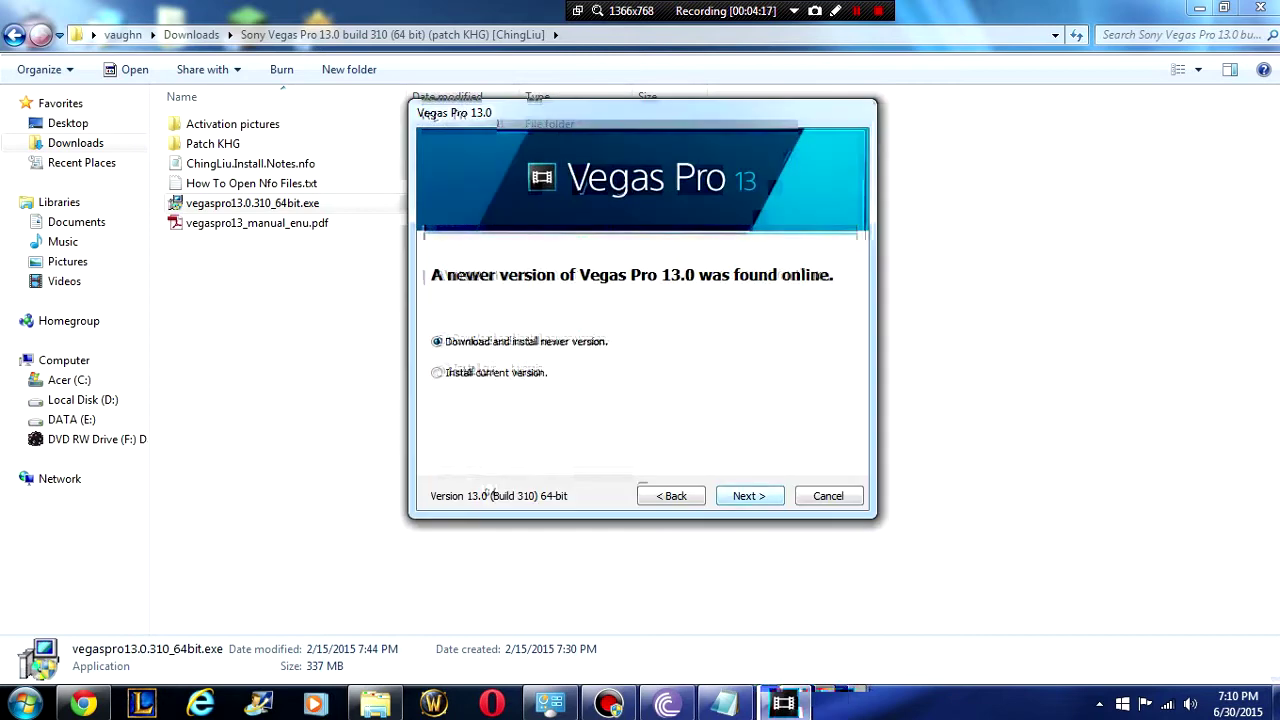
key(Down)
key(Return)
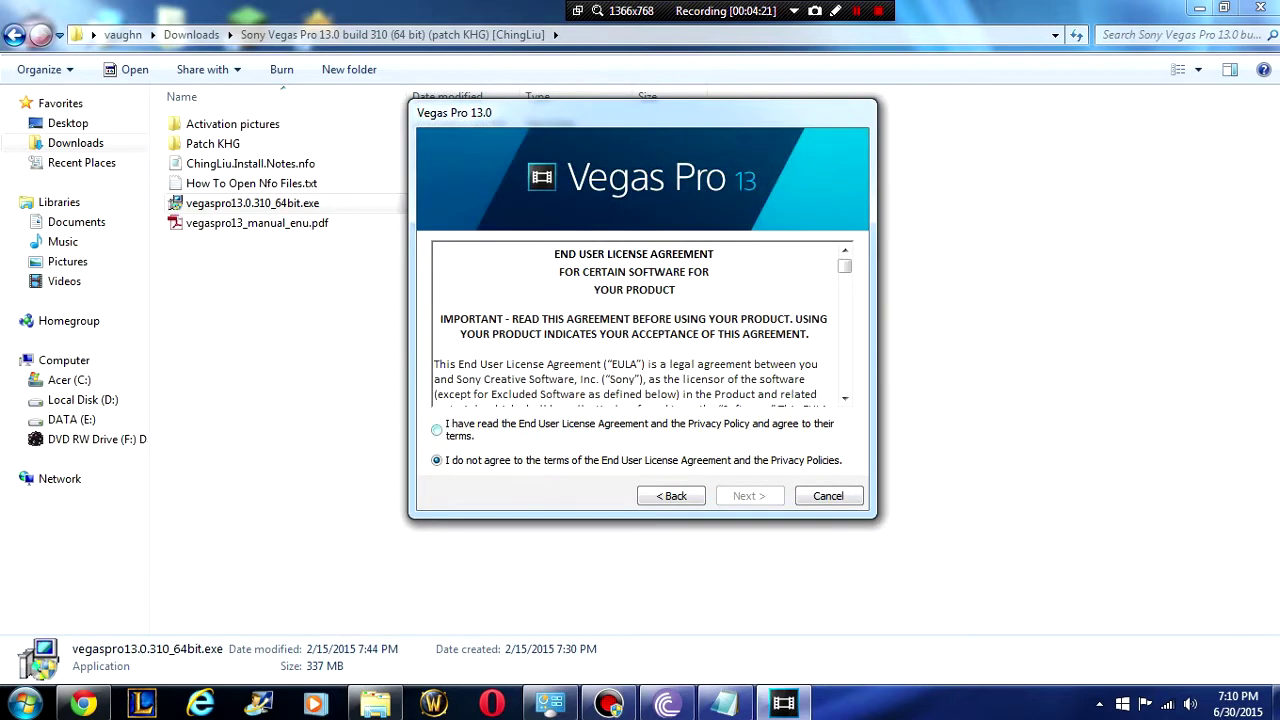
Accept the End User License Agreement and install Vegas Pro 13.0 to the default folder with a desktop shortcut
key(Up)
key(Return)
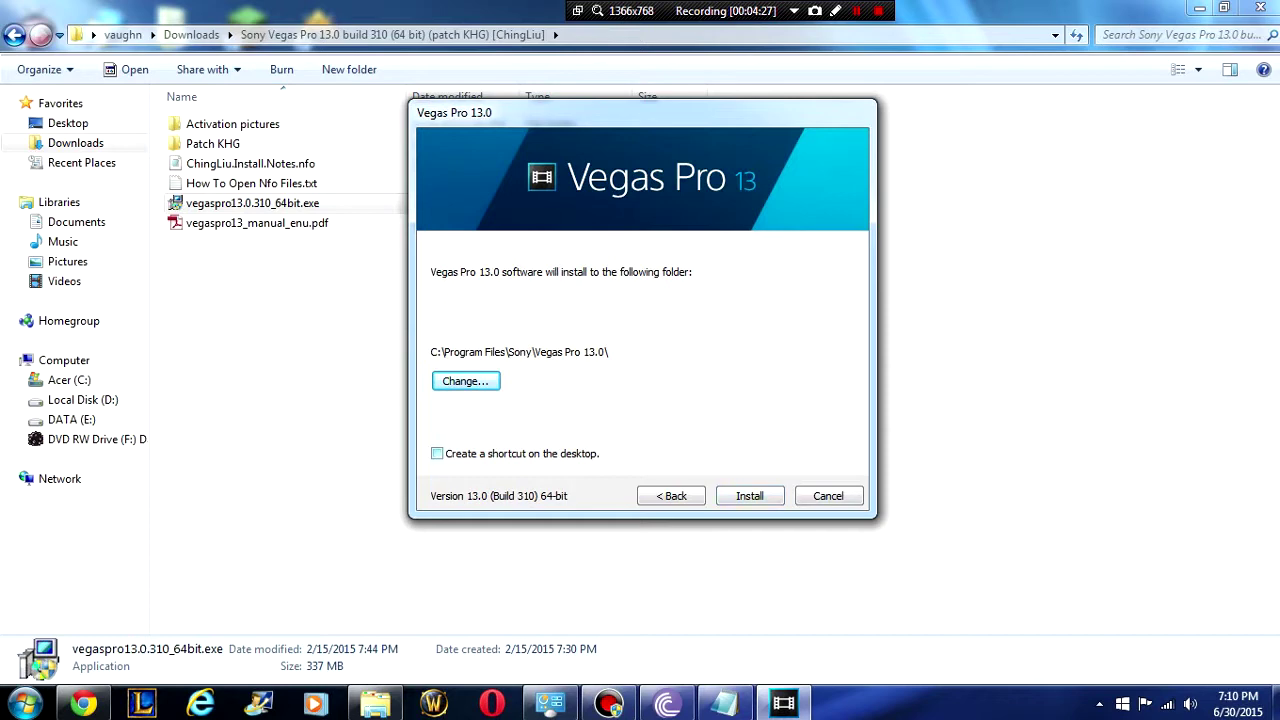
key(Tab)
key(space)
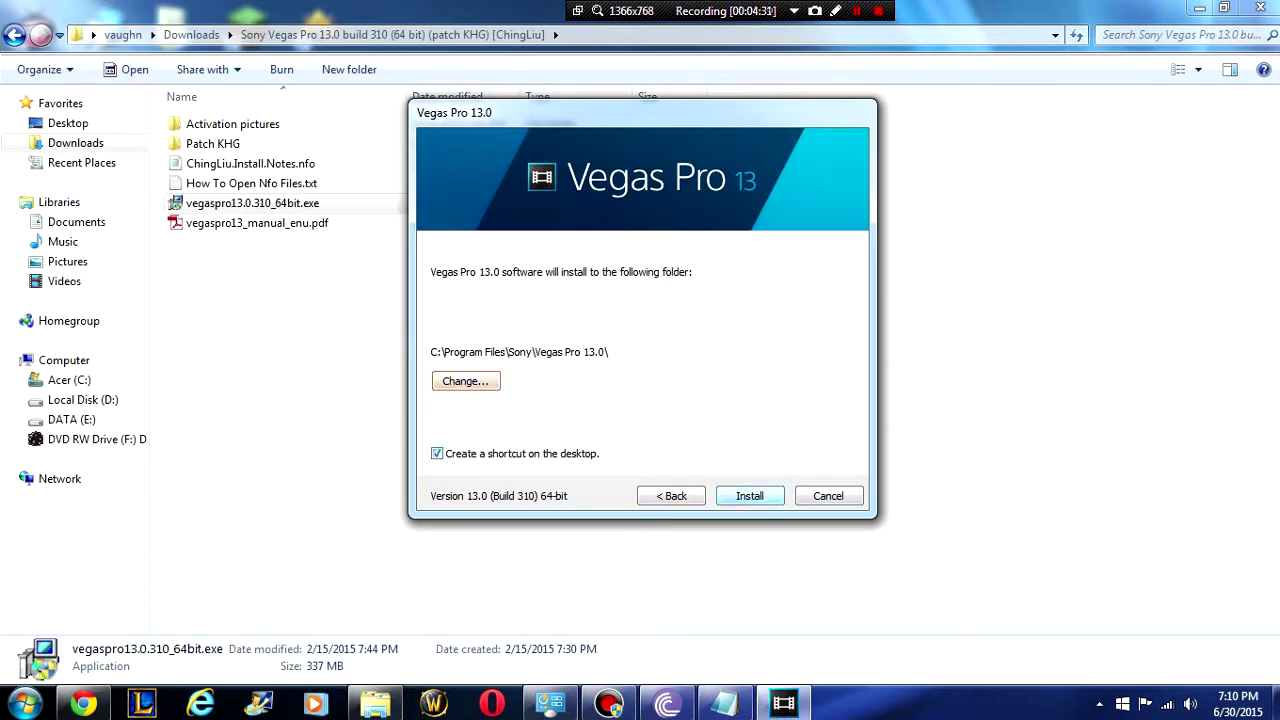
key(Return)
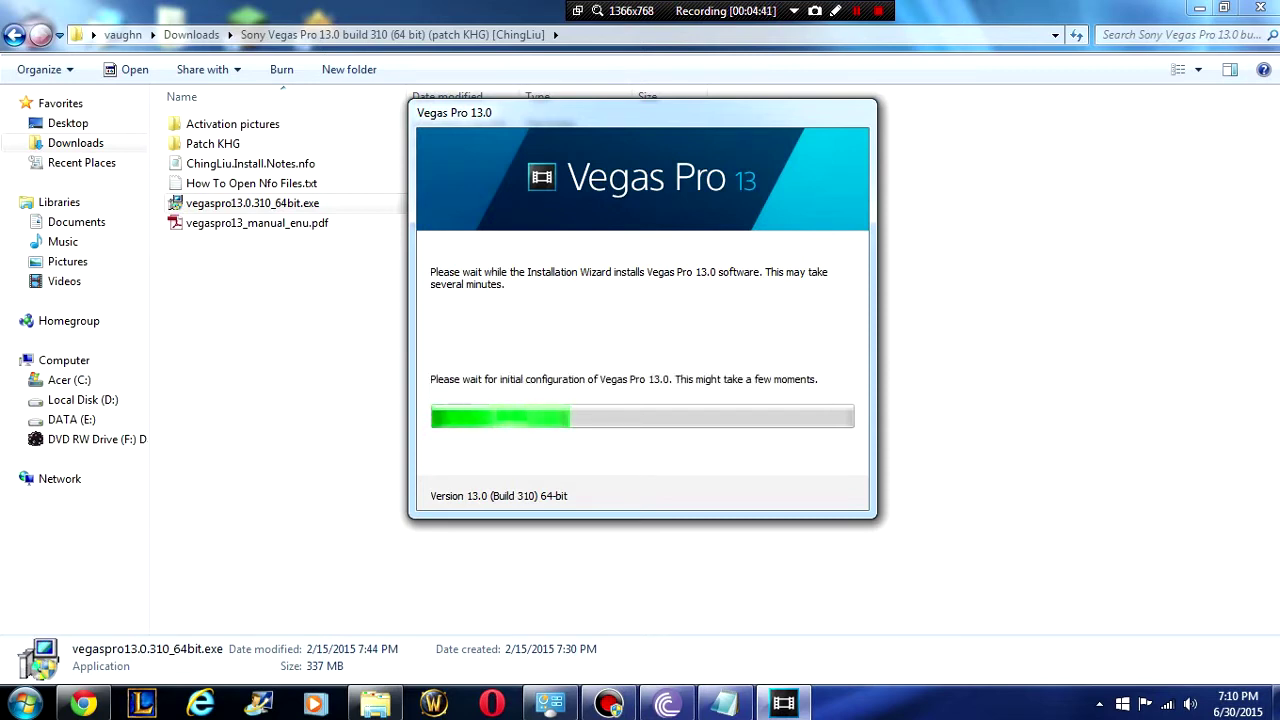
While the installation runs, reread the steps in ChingLiu.Install.Notes.nfo and check the Windows Firewall status
click(726, 704)
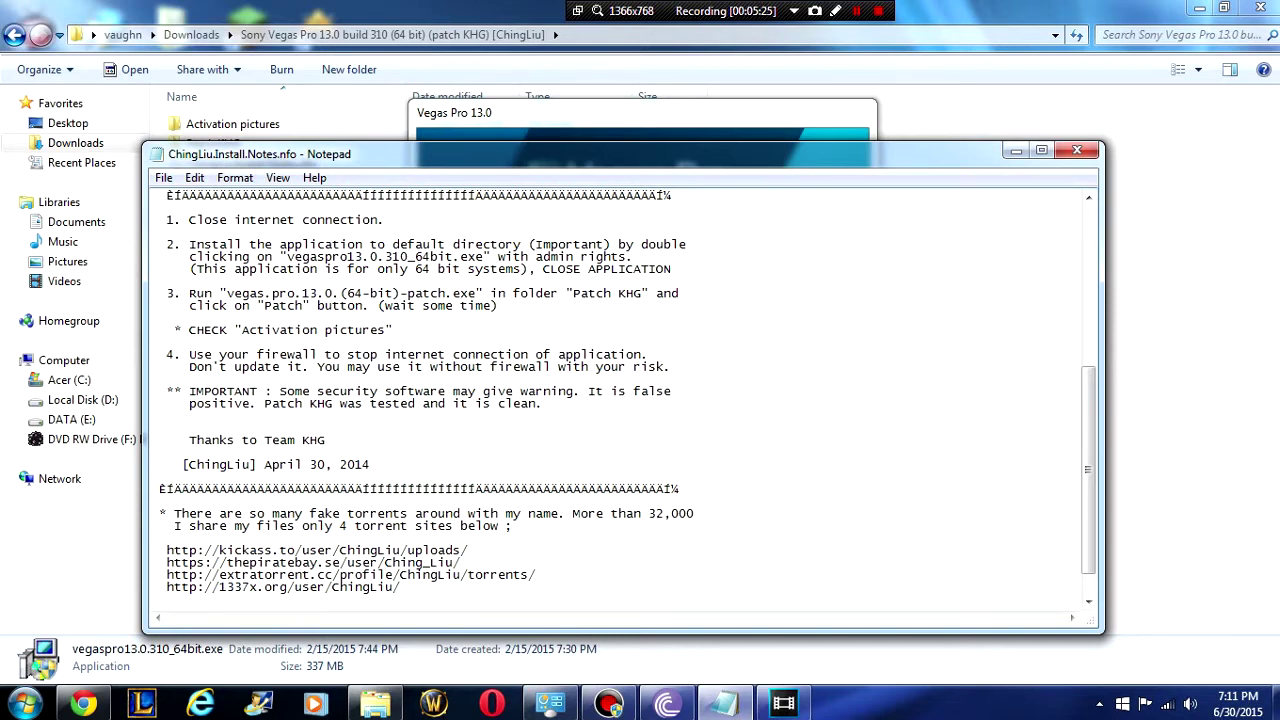
click(1015, 150)
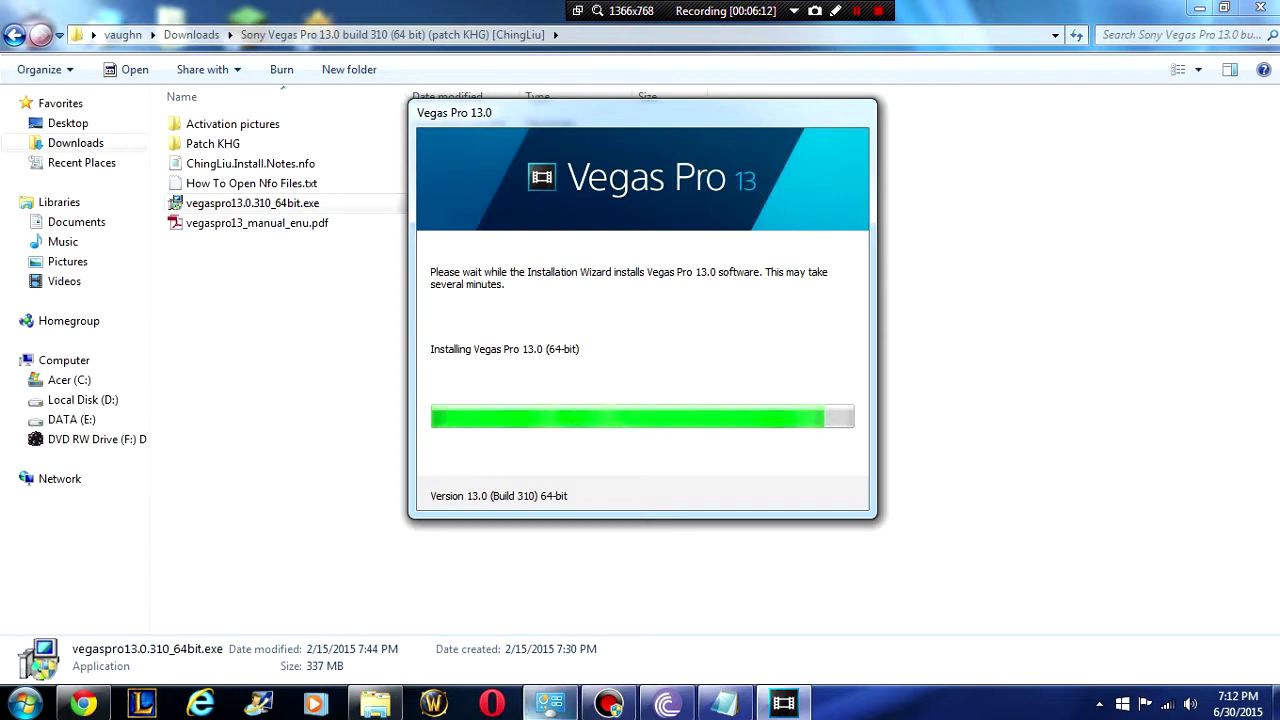
click(375, 703)
click(375, 703)
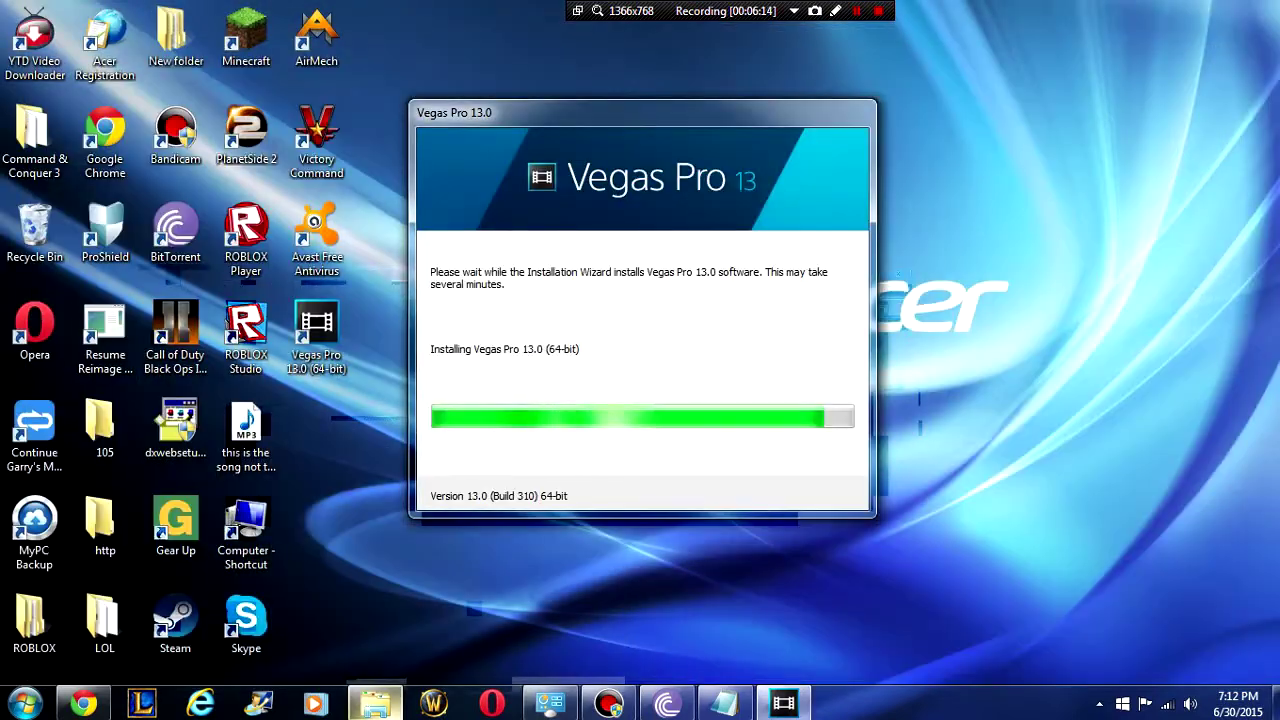
click(375, 703)
click(549, 703)
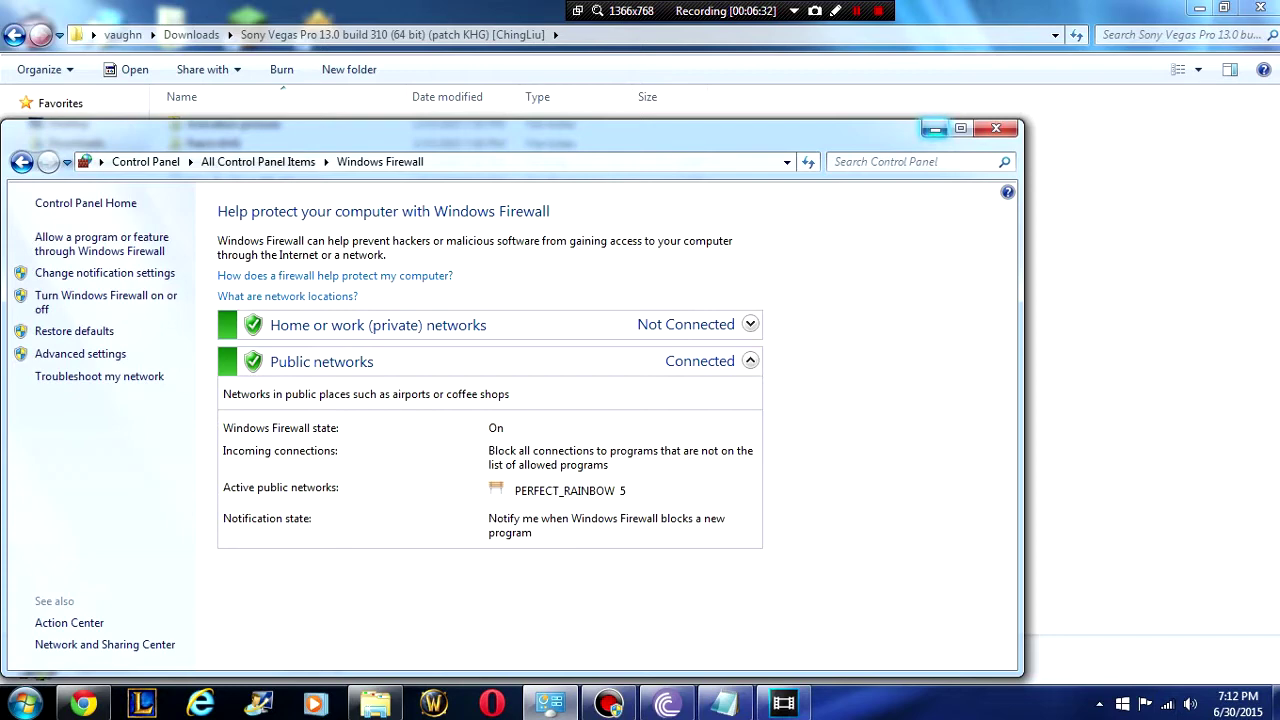
Return to the Vegas Pro 13.0 installer, finish it, and minimize the Windows Firewall window
click(783, 703)
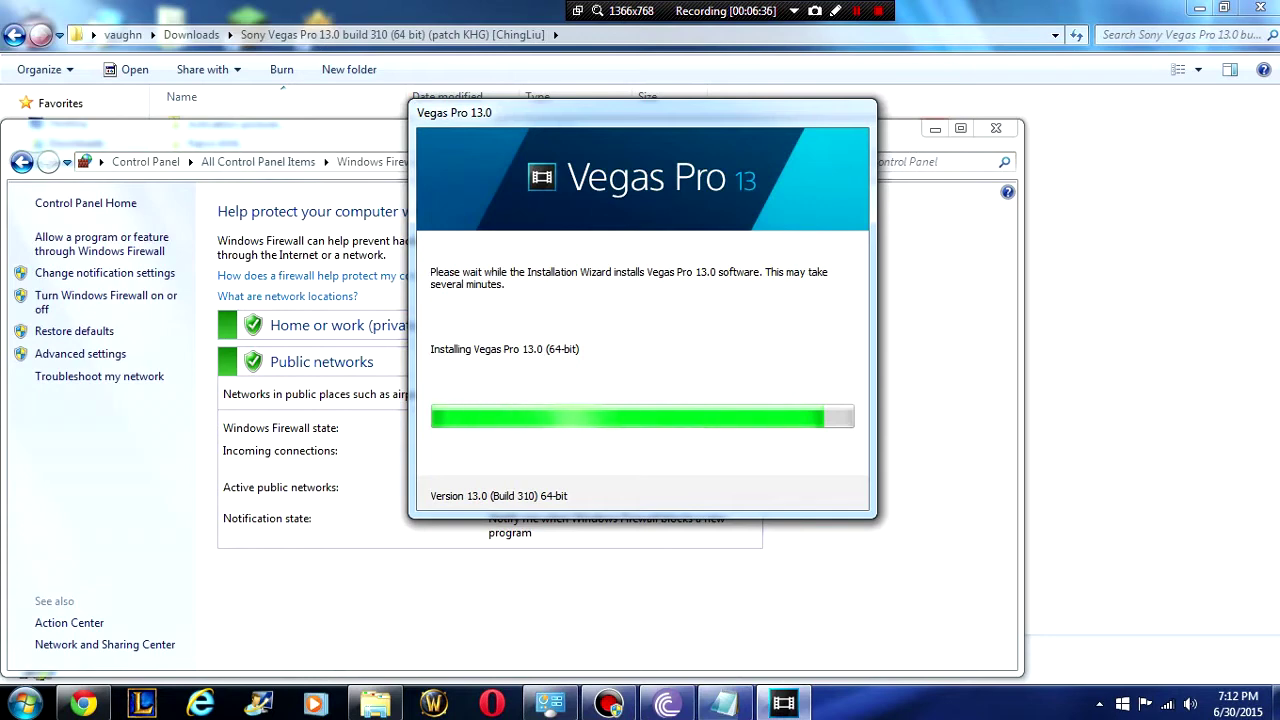
key(alt+Tab)
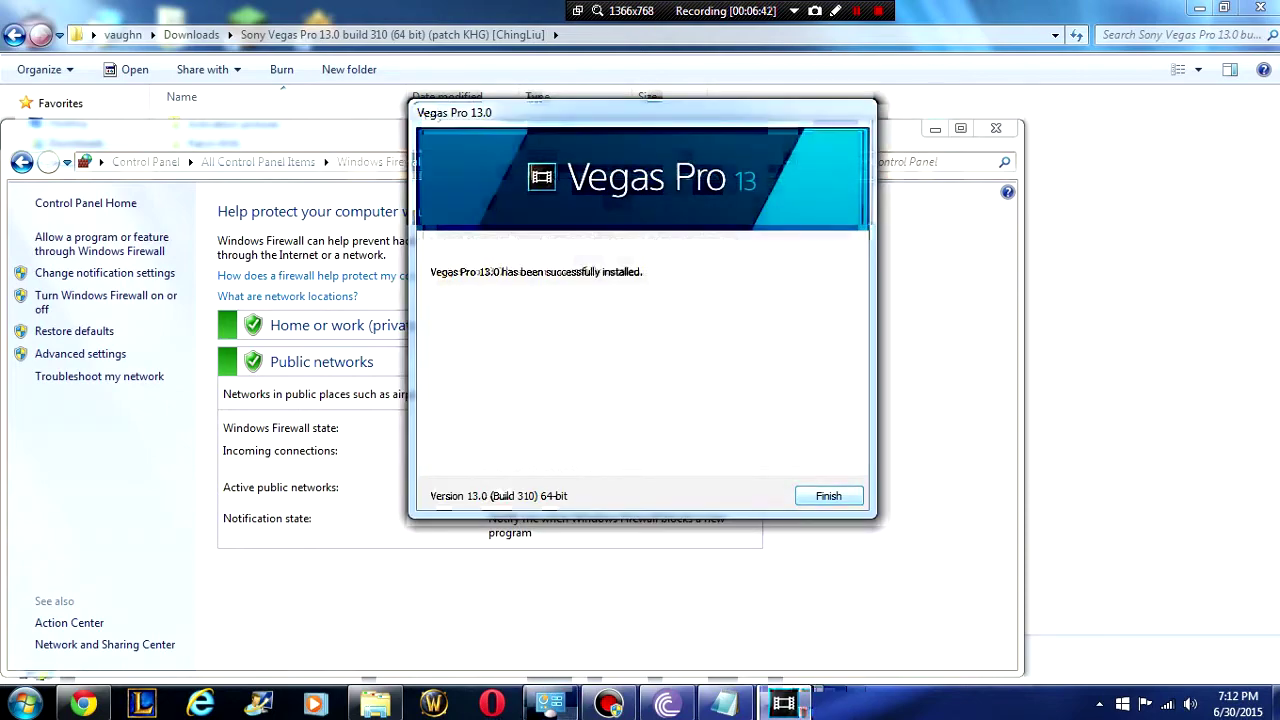
key(Return)
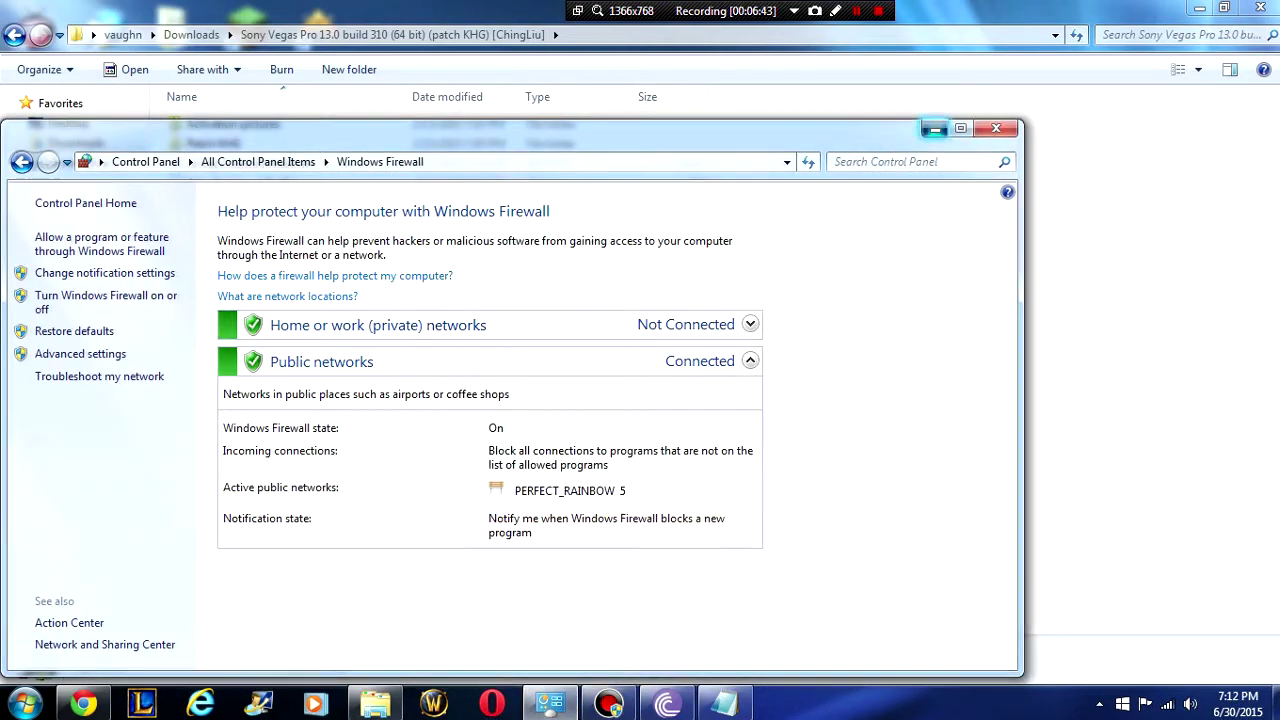
click(935, 128)
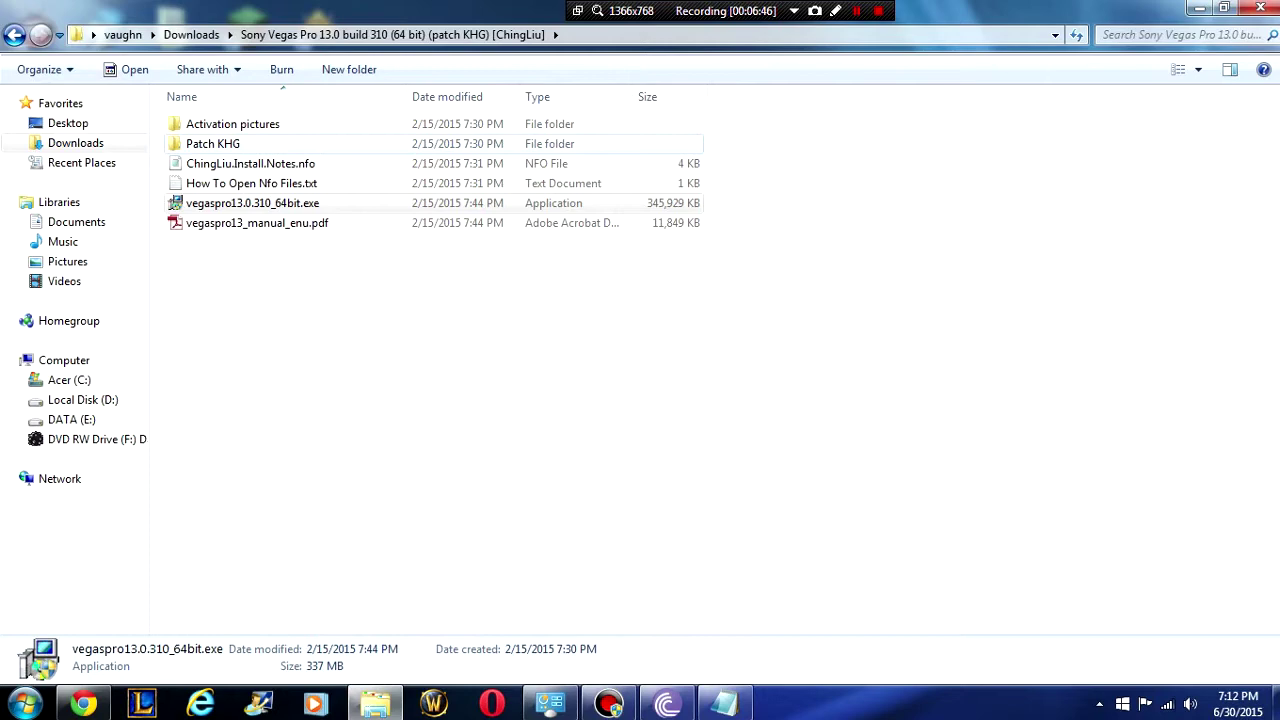
Read the patch instructions in ChingLiu.Install.Notes.nfo and minimize the Windows Firewall with Advanced Security window
double_click(250, 163)
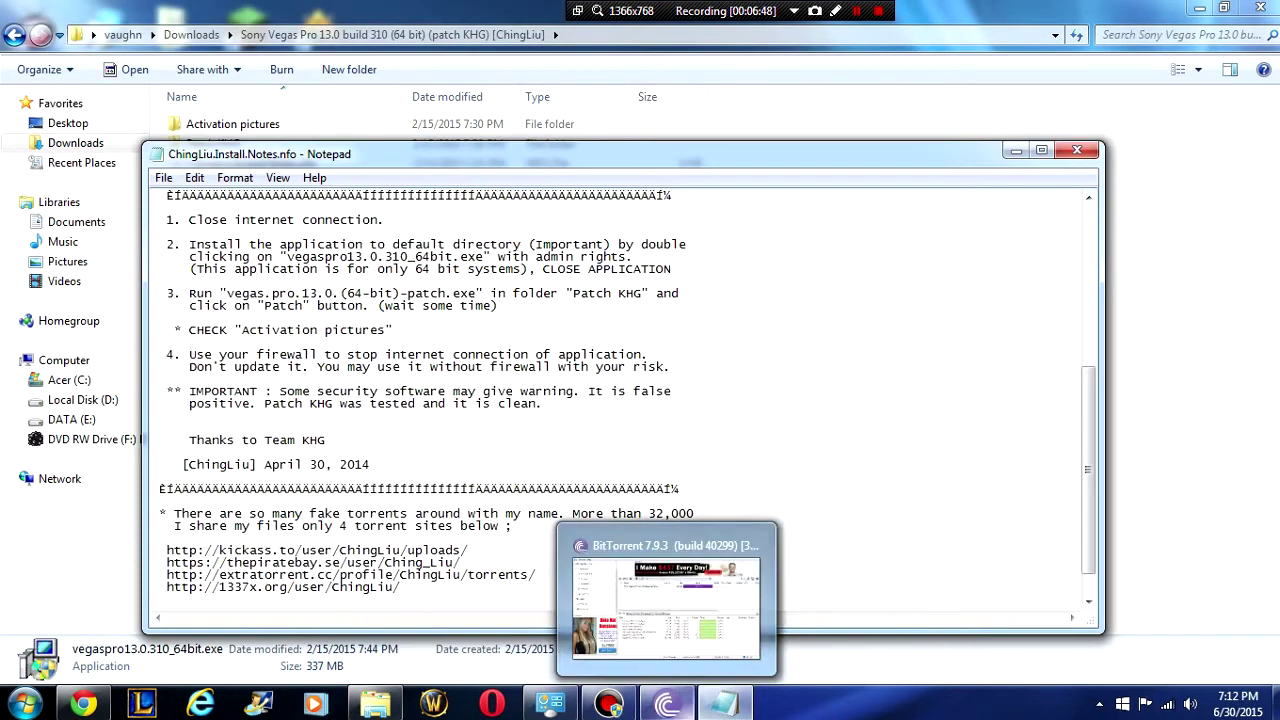
click(781, 705)
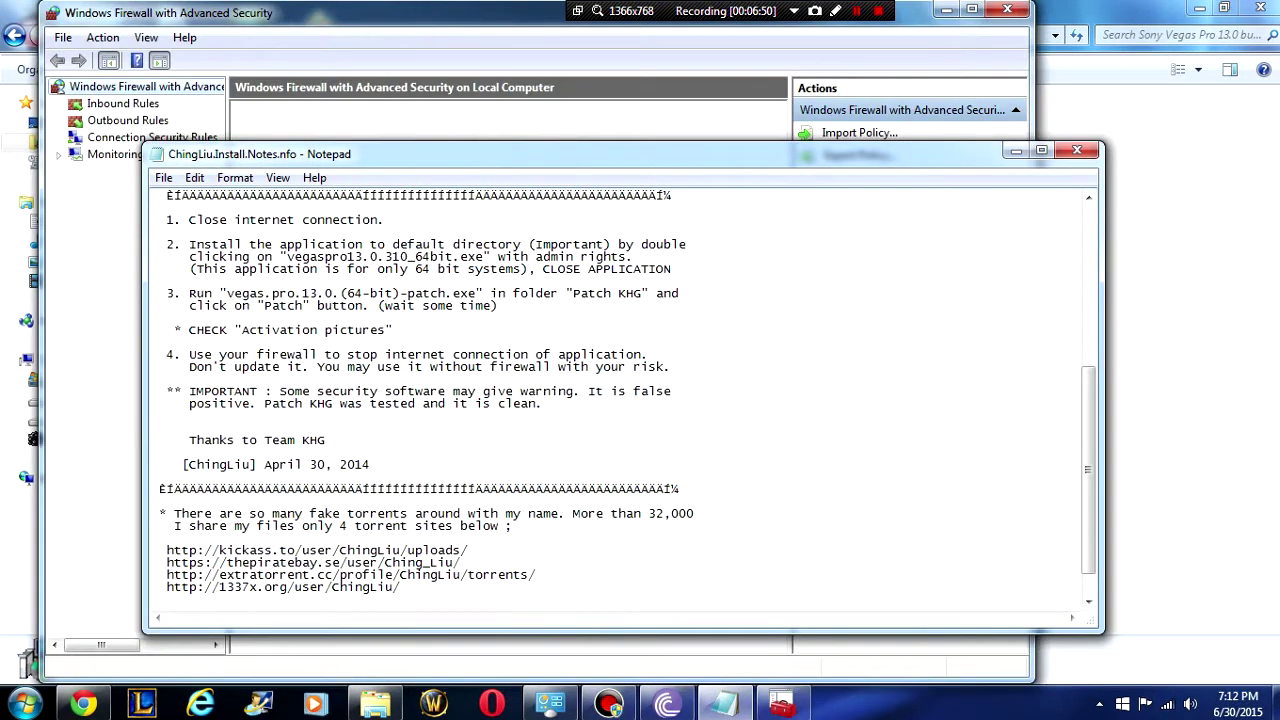
click(946, 9)
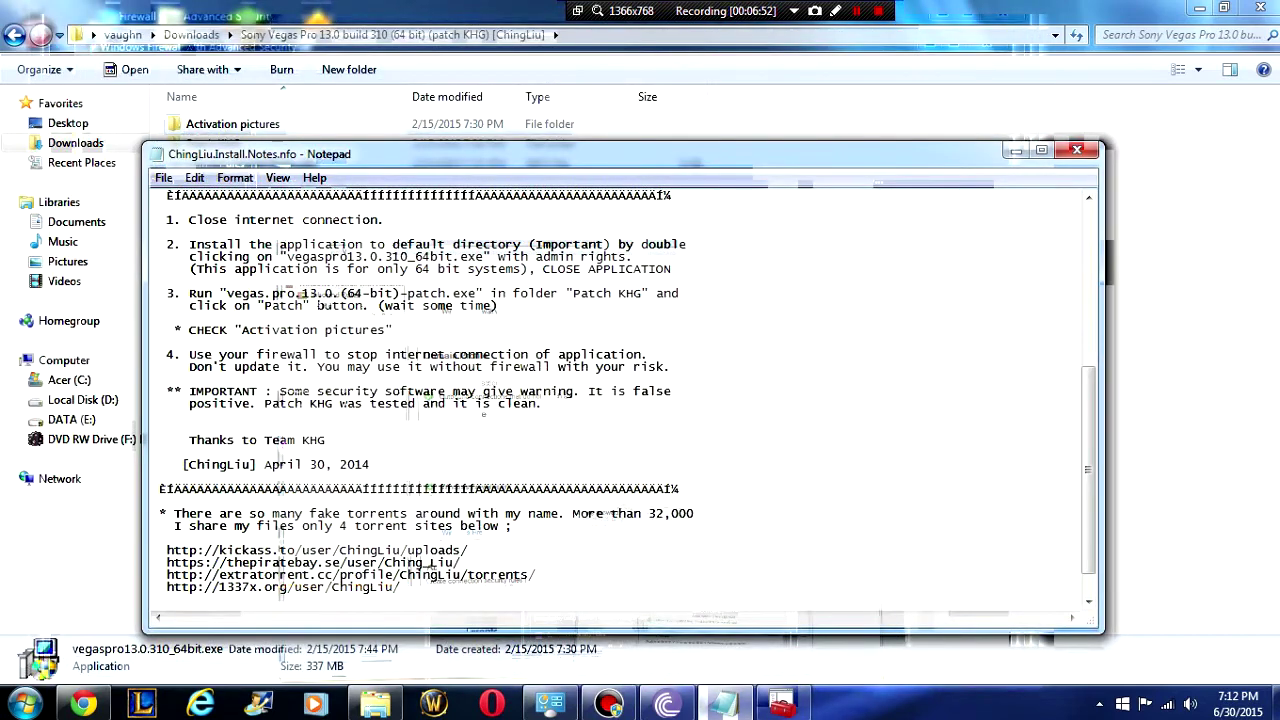
Look into the Patch KHG folder, and view Snap1.jpg and Snap2.jpg in the Activation pictures folder
click(232, 124)
double_click(215, 144)
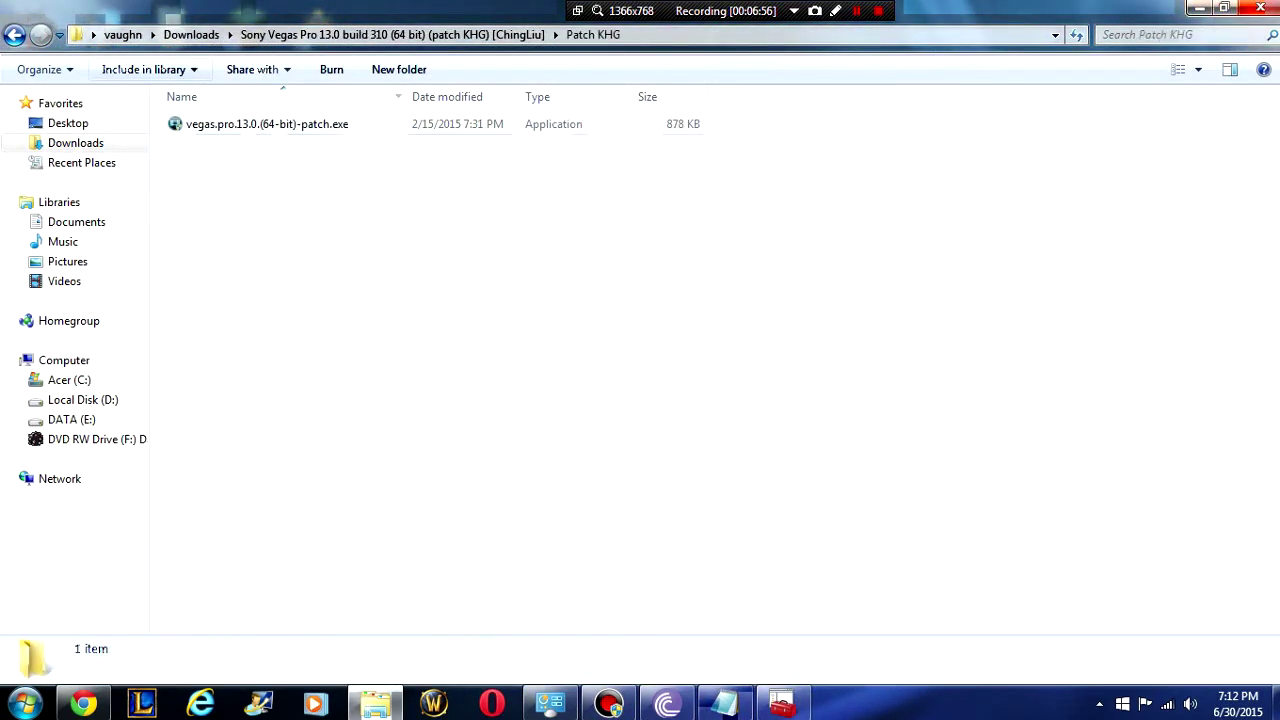
click(14, 35)
double_click(232, 124)
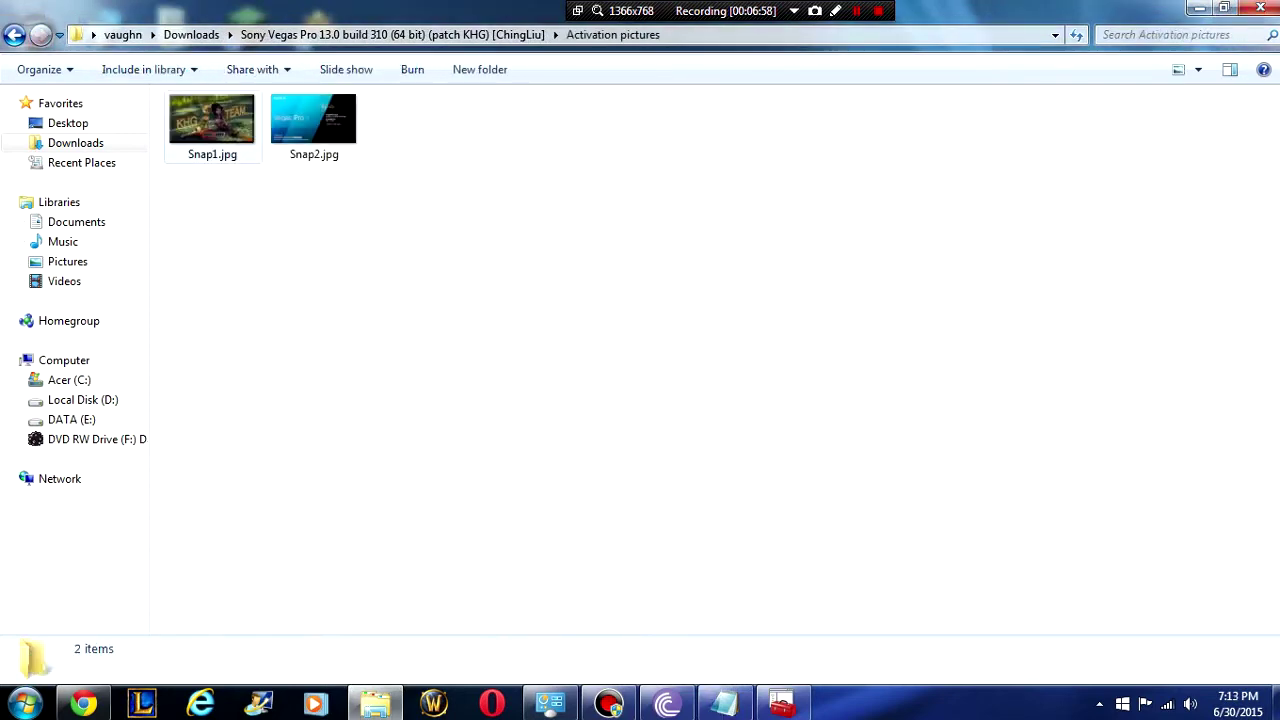
click(212, 125)
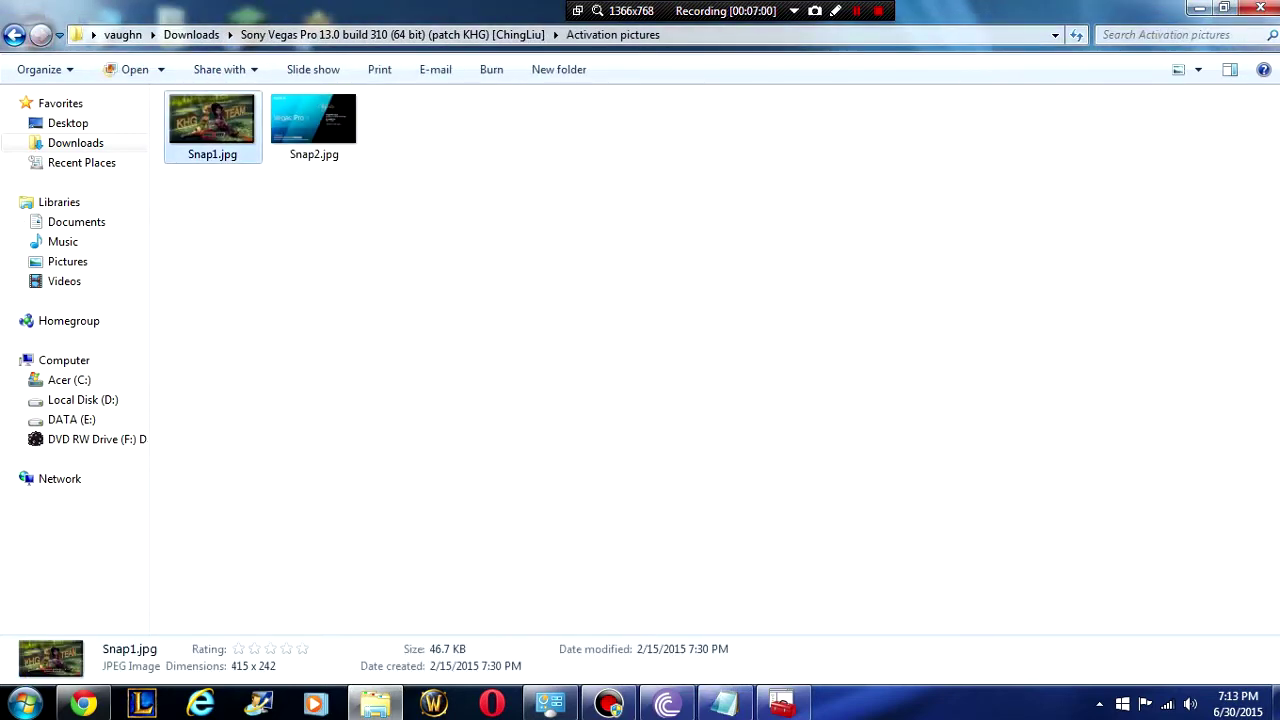
key(Return)
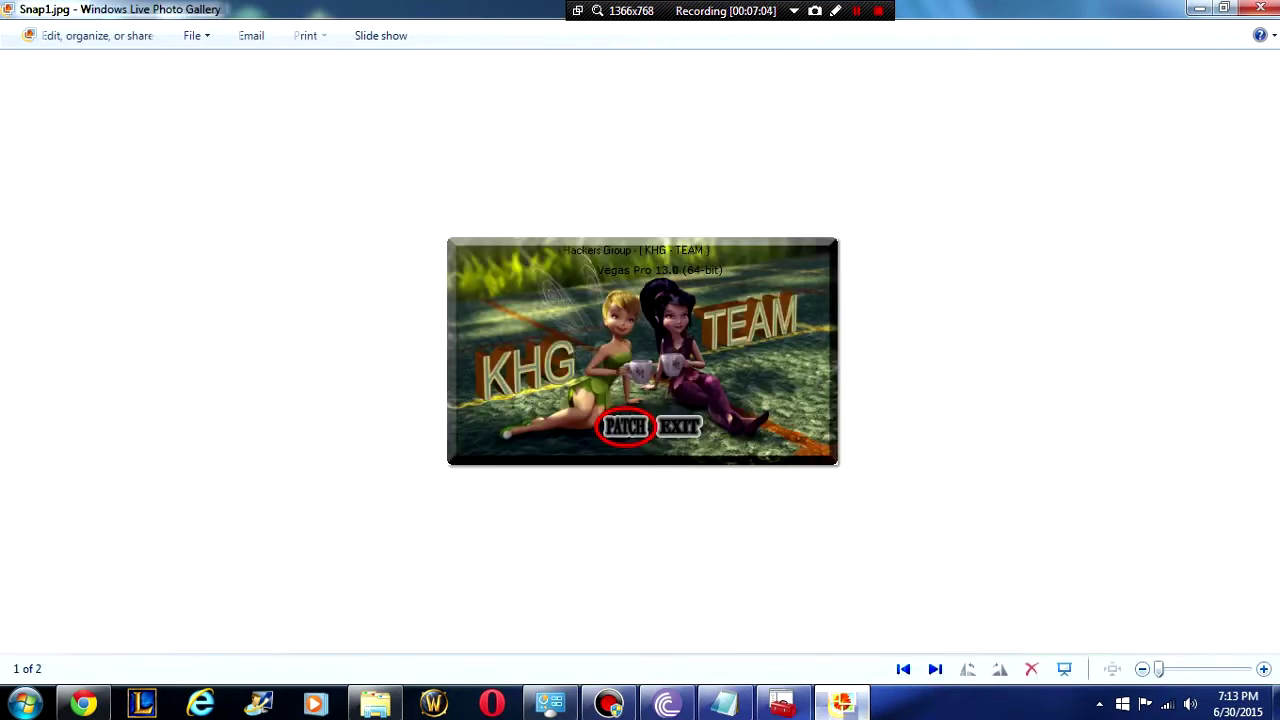
click(1258, 8)
double_click(312, 126)
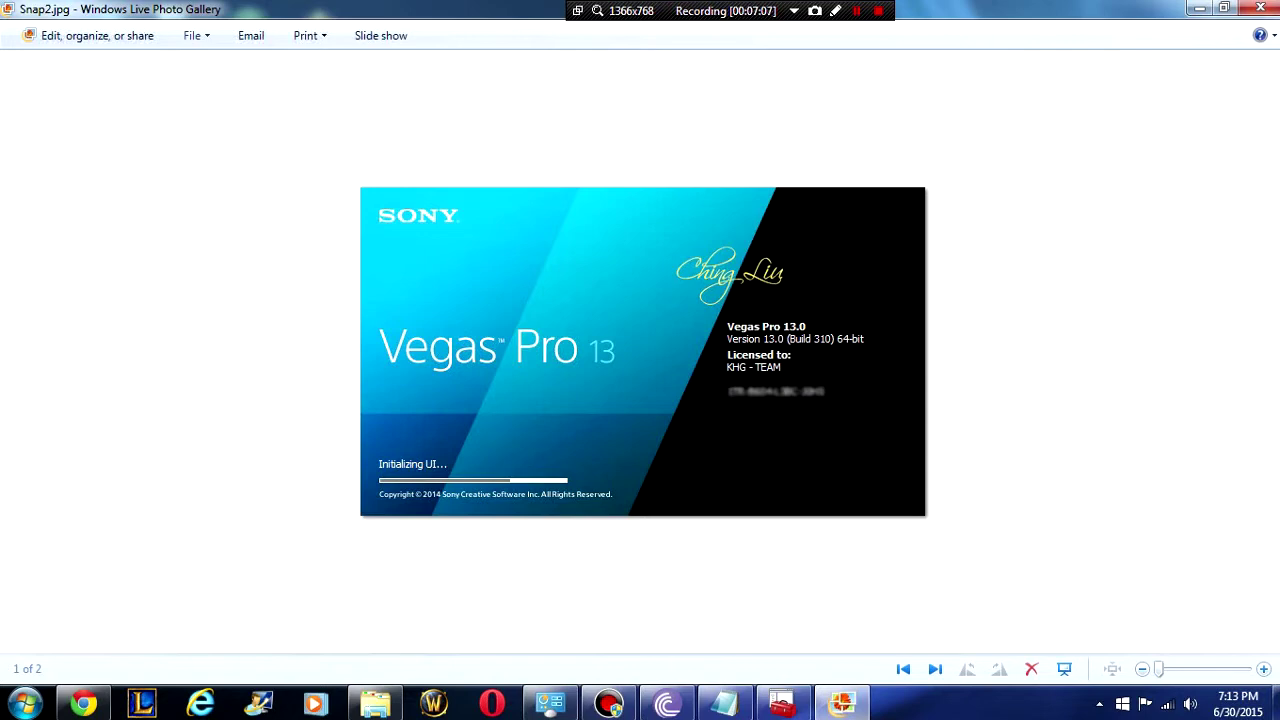
key(alt+F4)
Go back to the Sony Vegas Pro folder, open Patch KHG and run vegas.pro.13.0.(64-bit)-patch.exe
key(BackSpace)
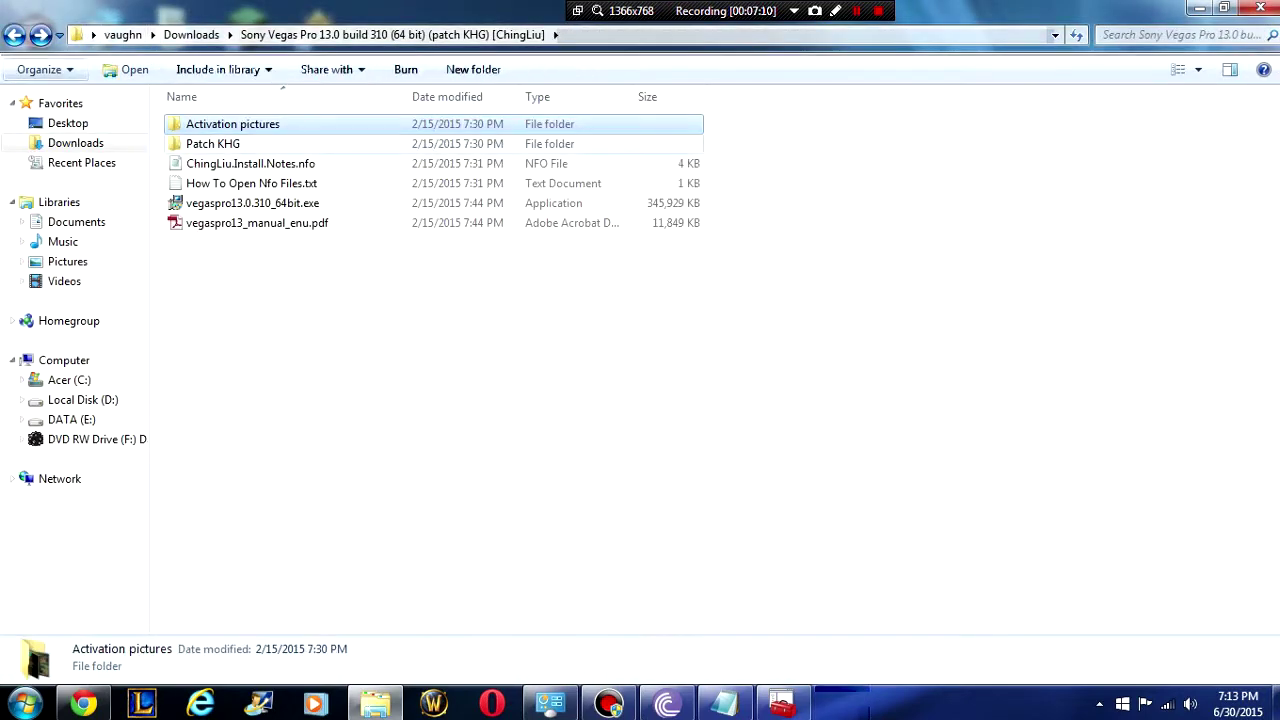
key(Down)
key(Return)
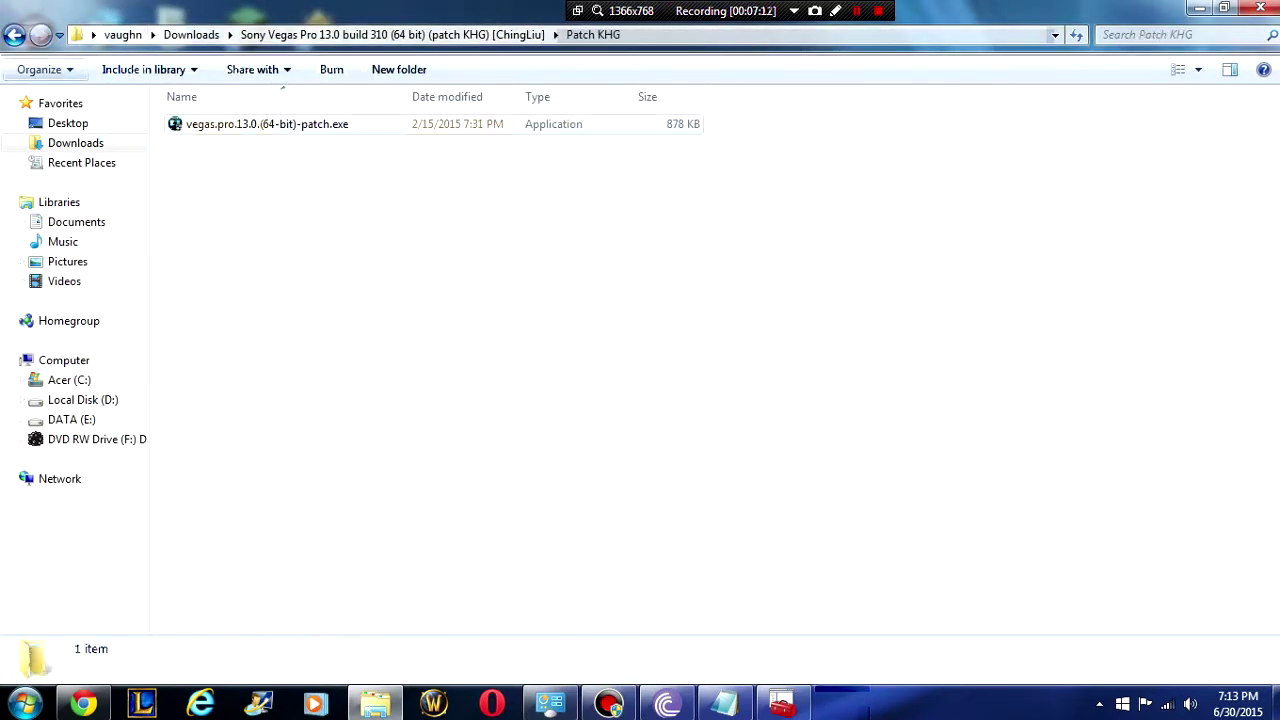
key(Down)
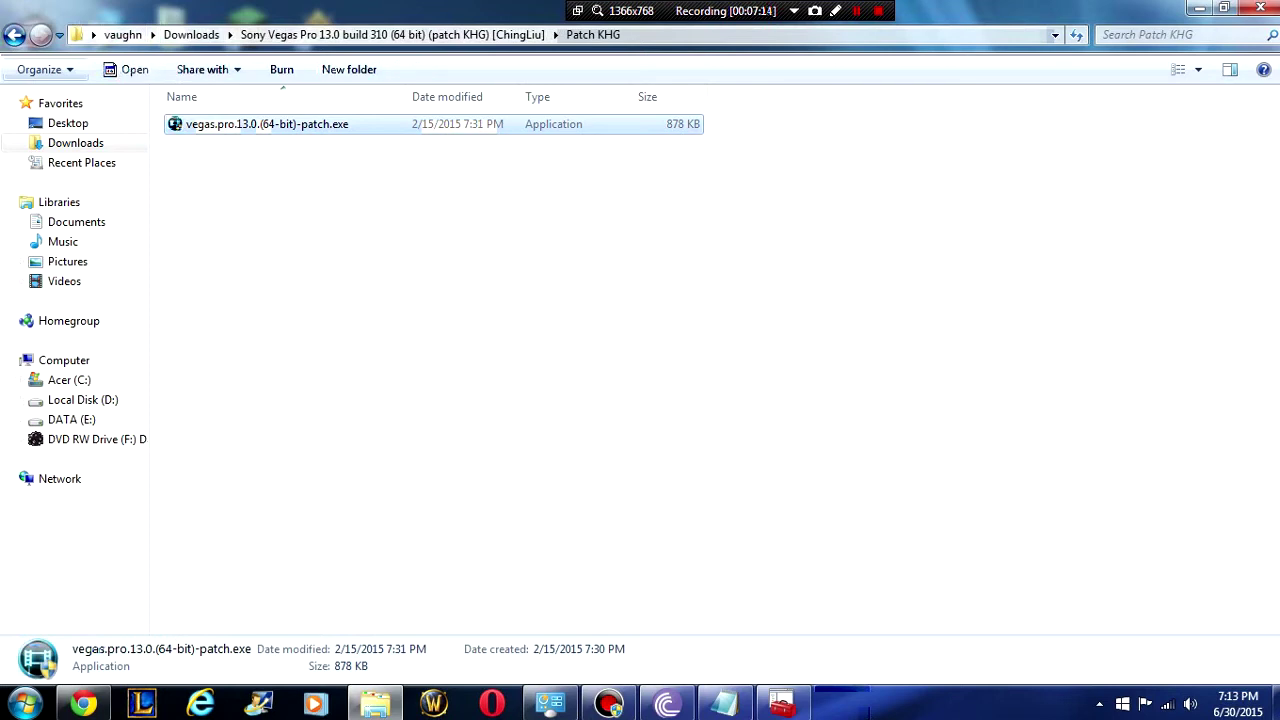
key(Return)
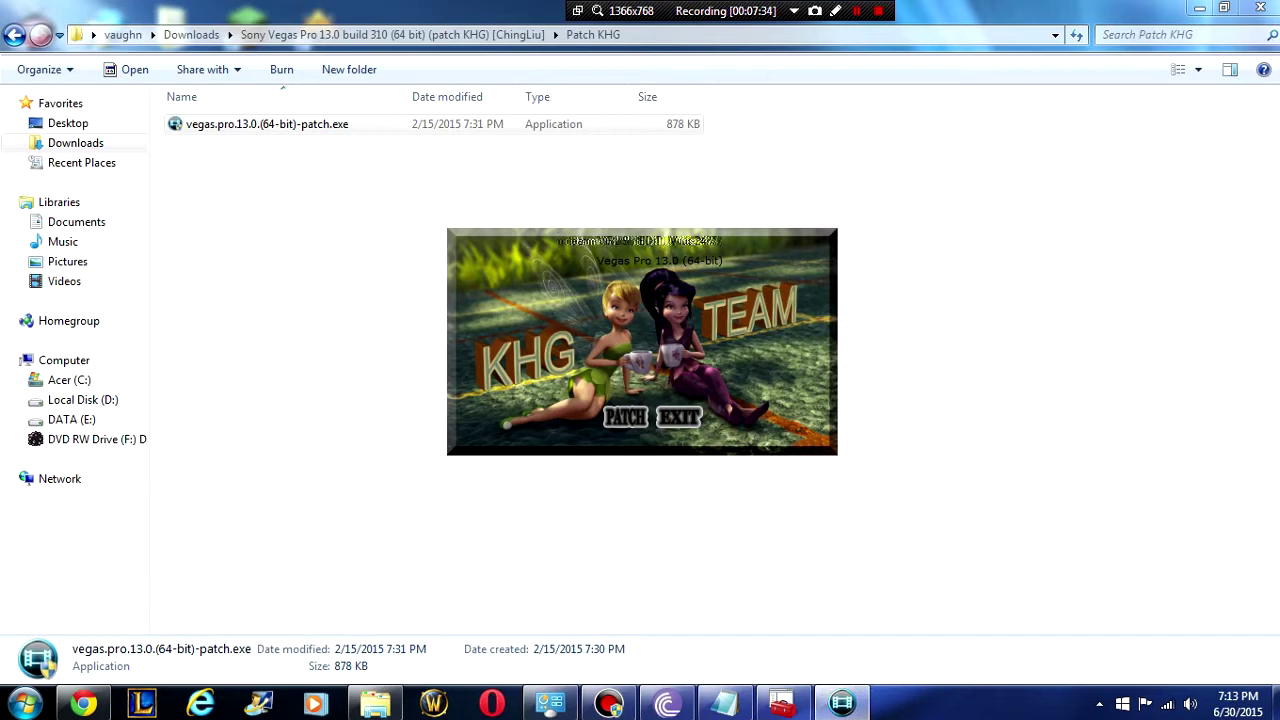
Exit the KHG patcher and reopen ChingLiu.Install.Notes.nfo from the Sony Vegas Pro folder to read the firewall instruction
click(679, 417)
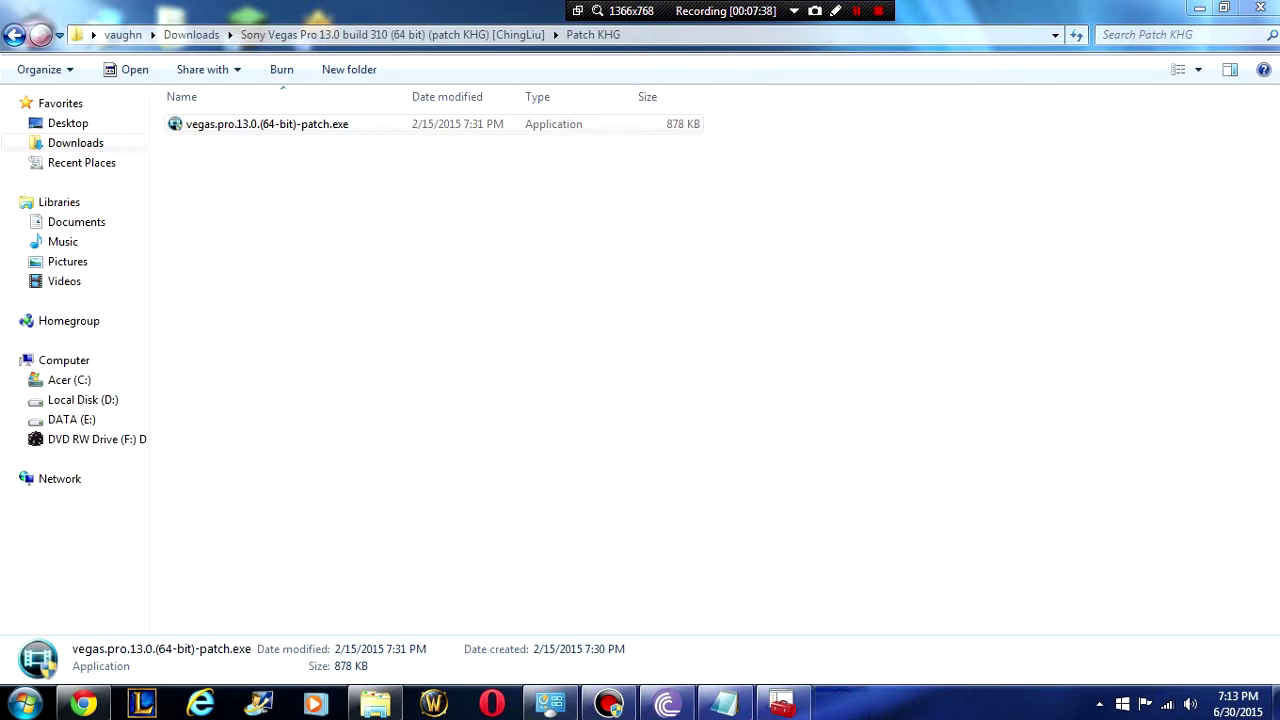
click(783, 703)
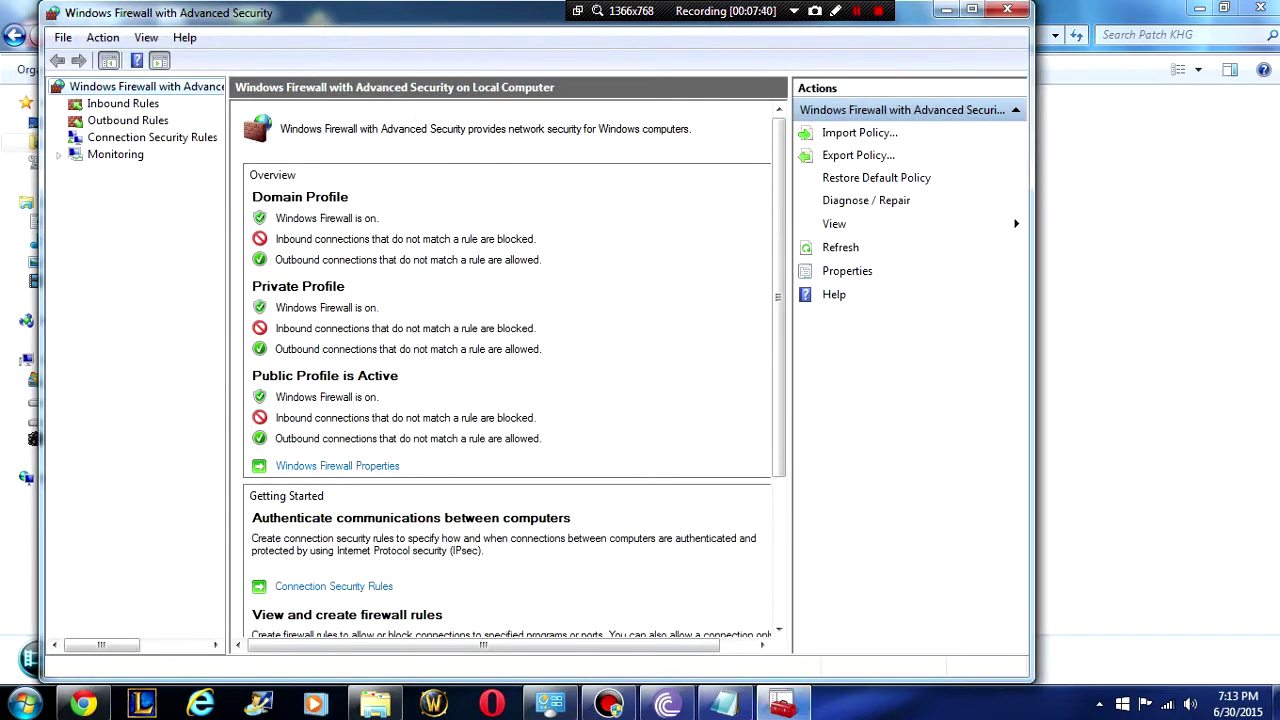
click(946, 9)
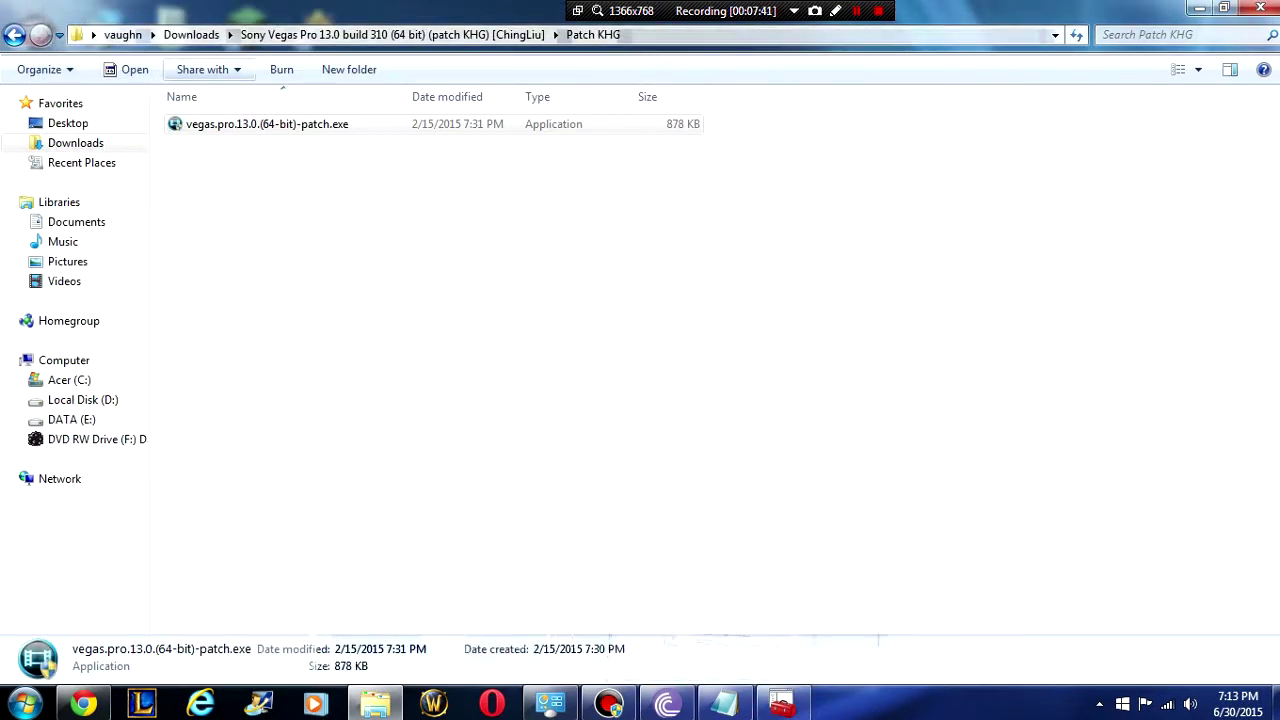
click(14, 35)
double_click(250, 163)
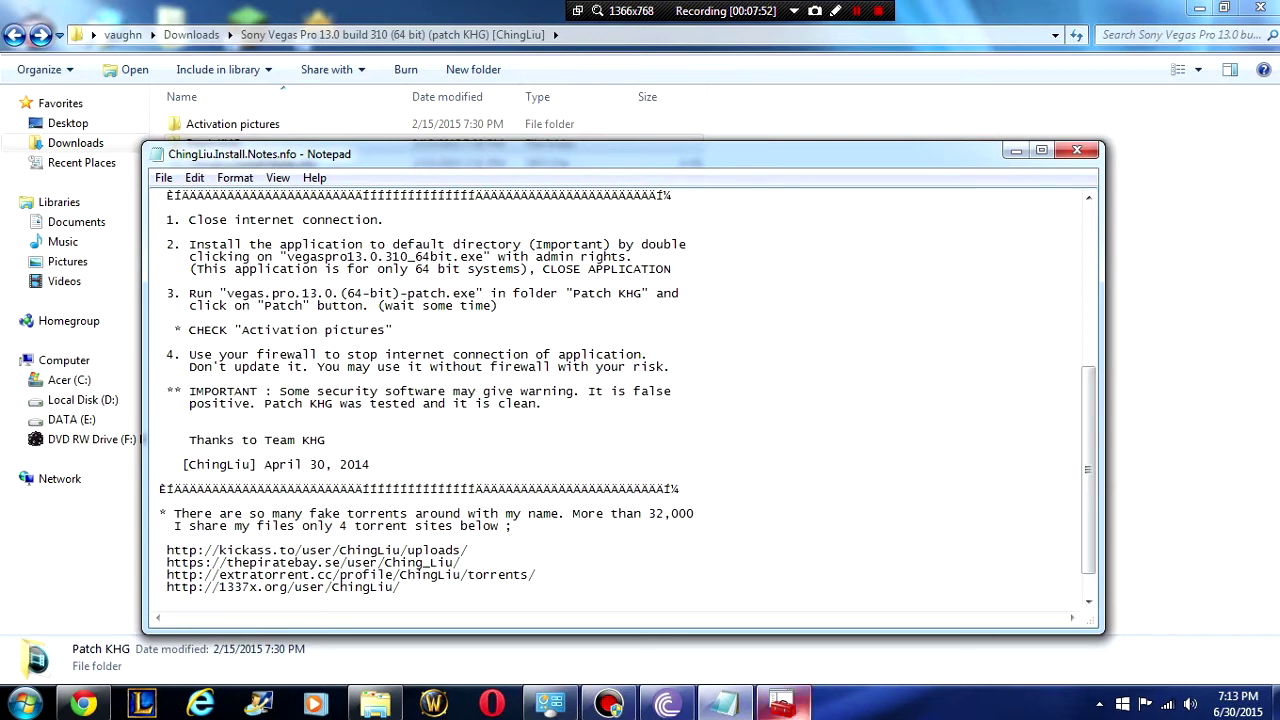
Show the Control Panel items as small icons and open the advanced settings of Windows Firewall
click(782, 703)
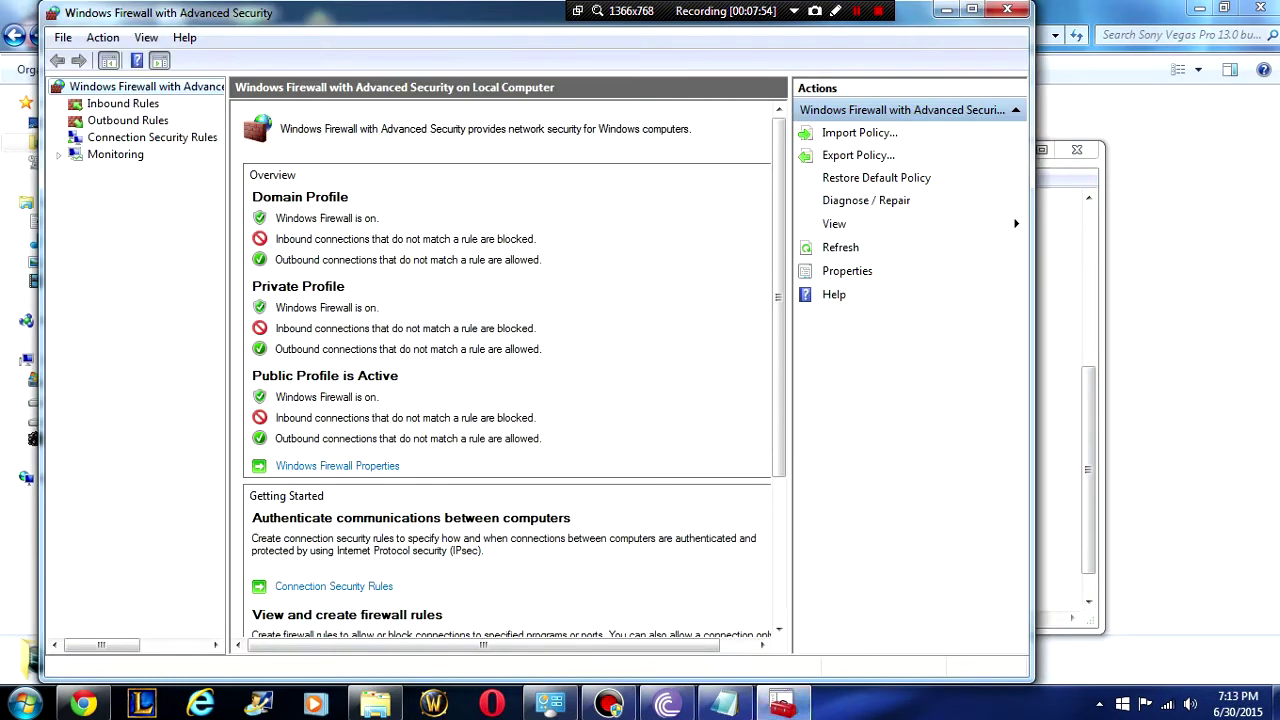
click(549, 704)
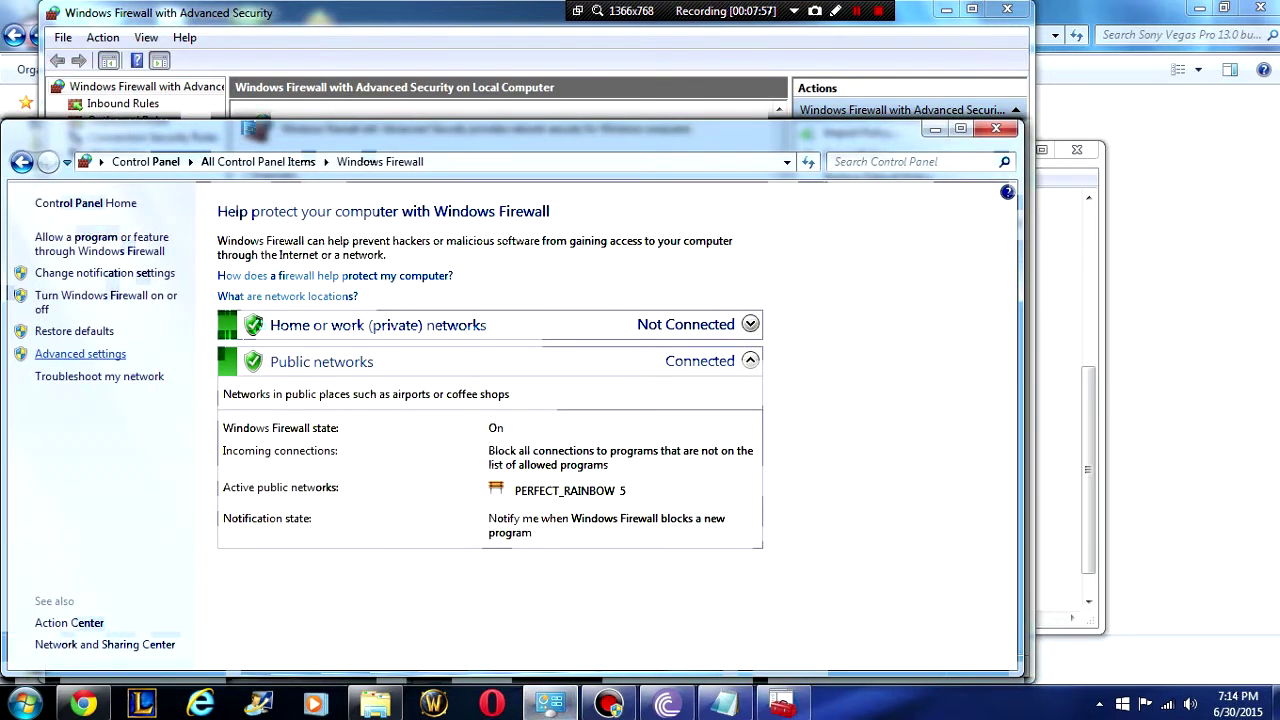
click(145, 161)
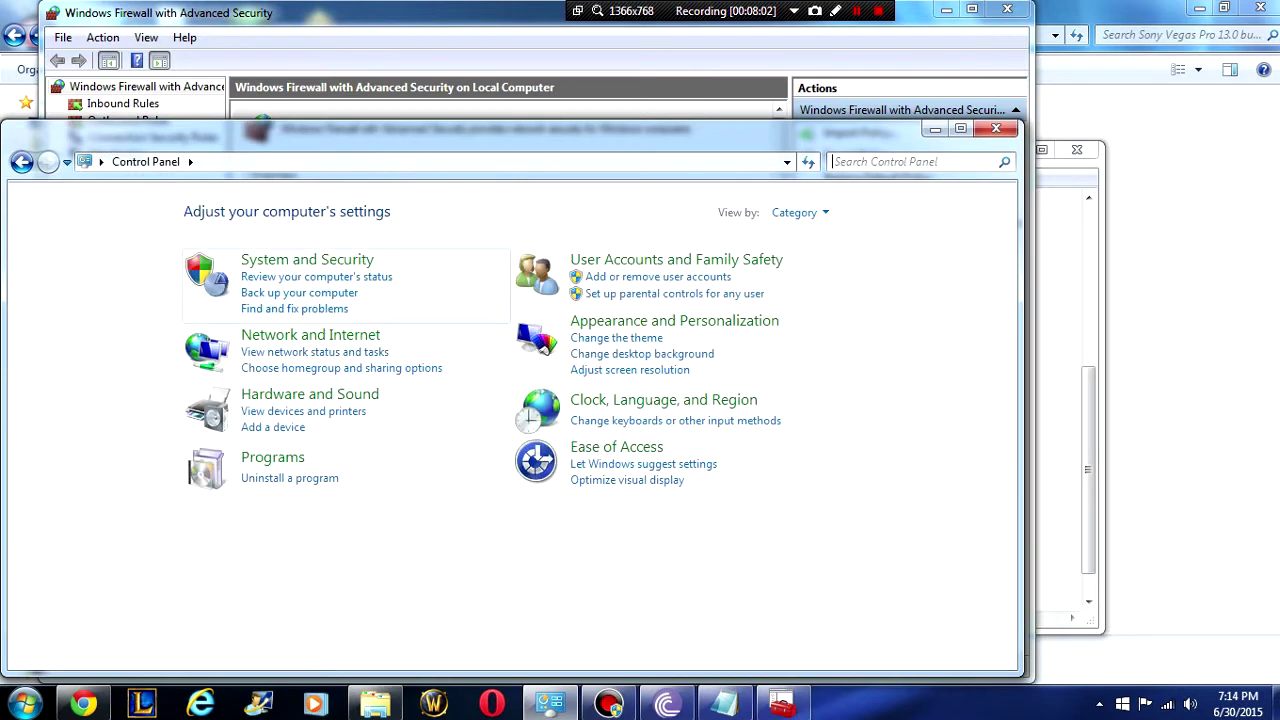
click(794, 212)
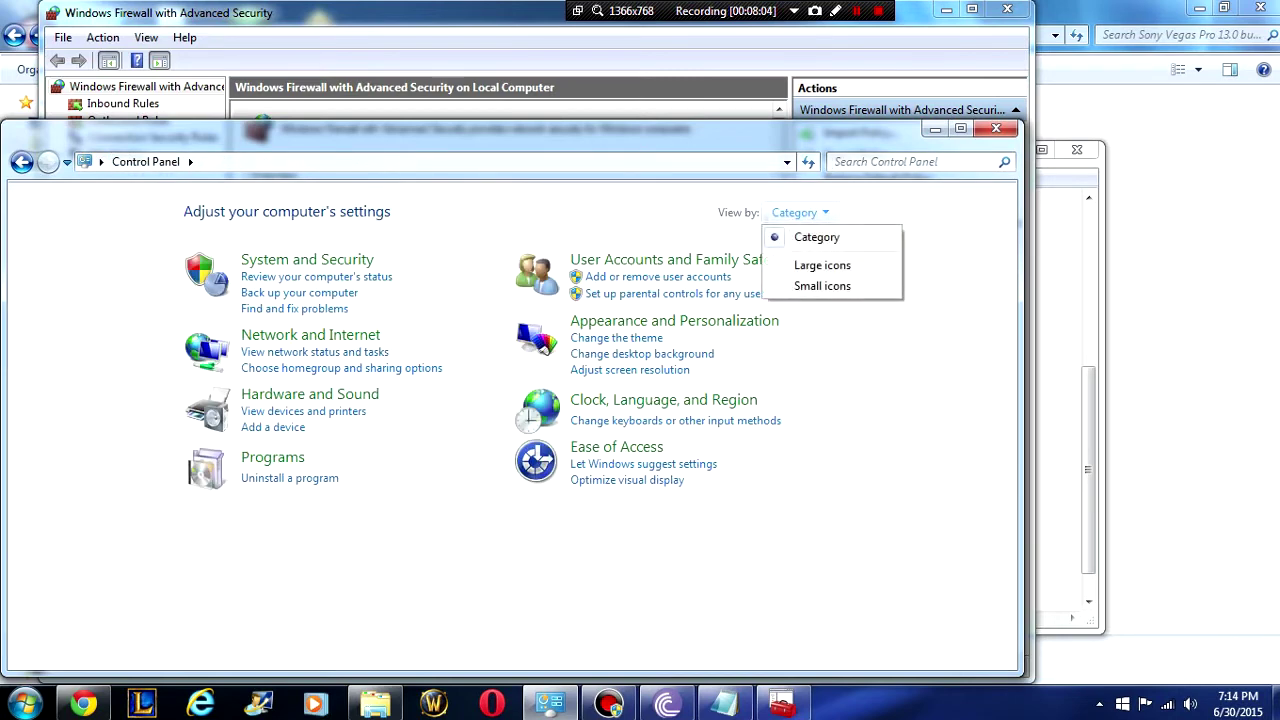
click(822, 286)
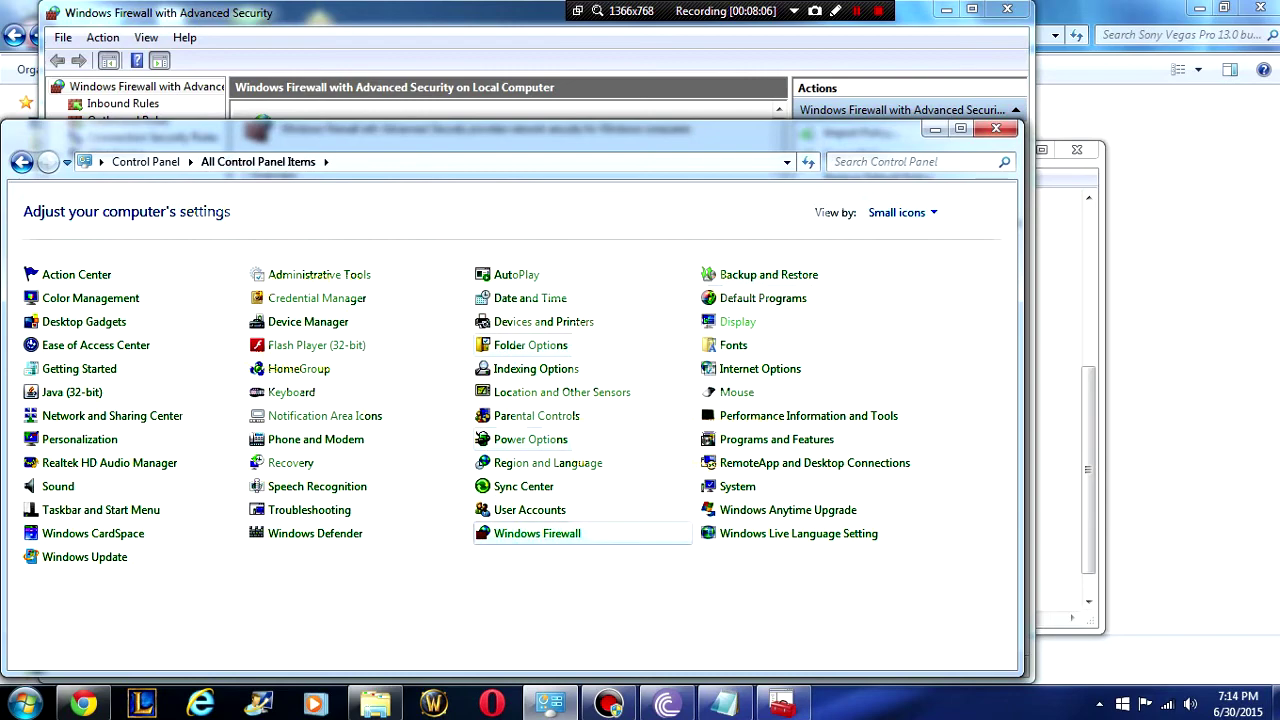
click(537, 533)
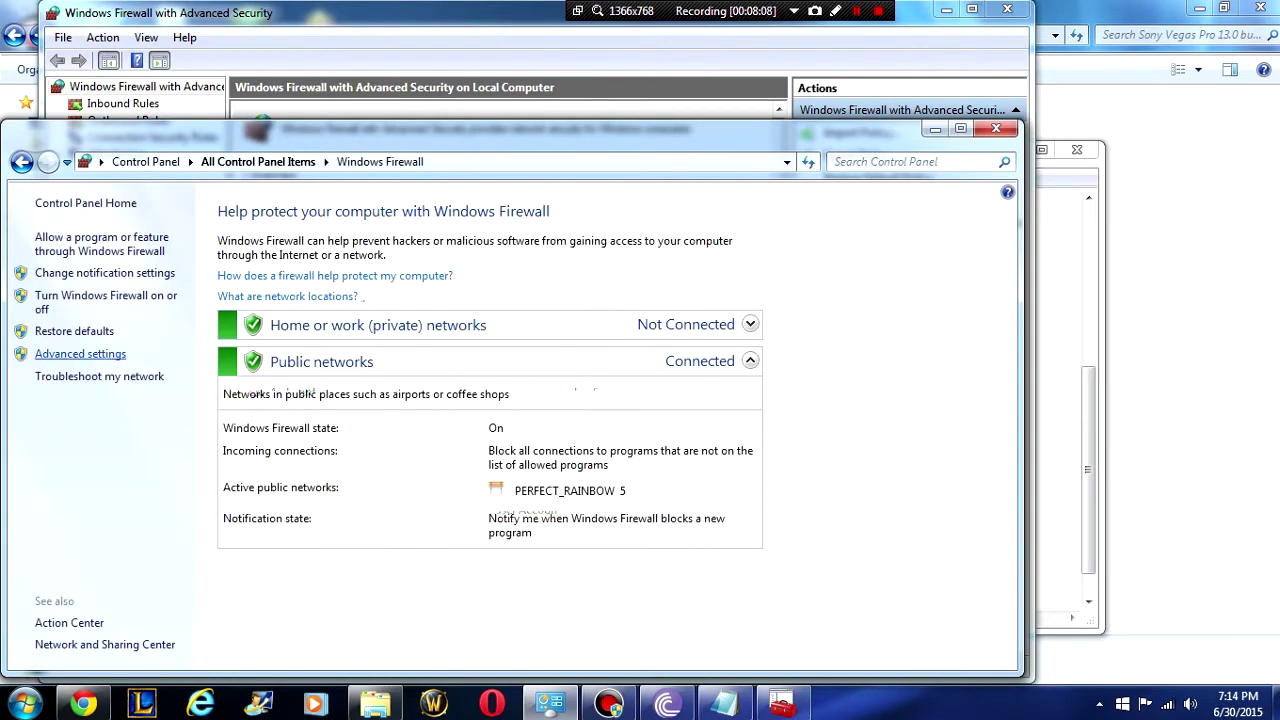
click(80, 353)
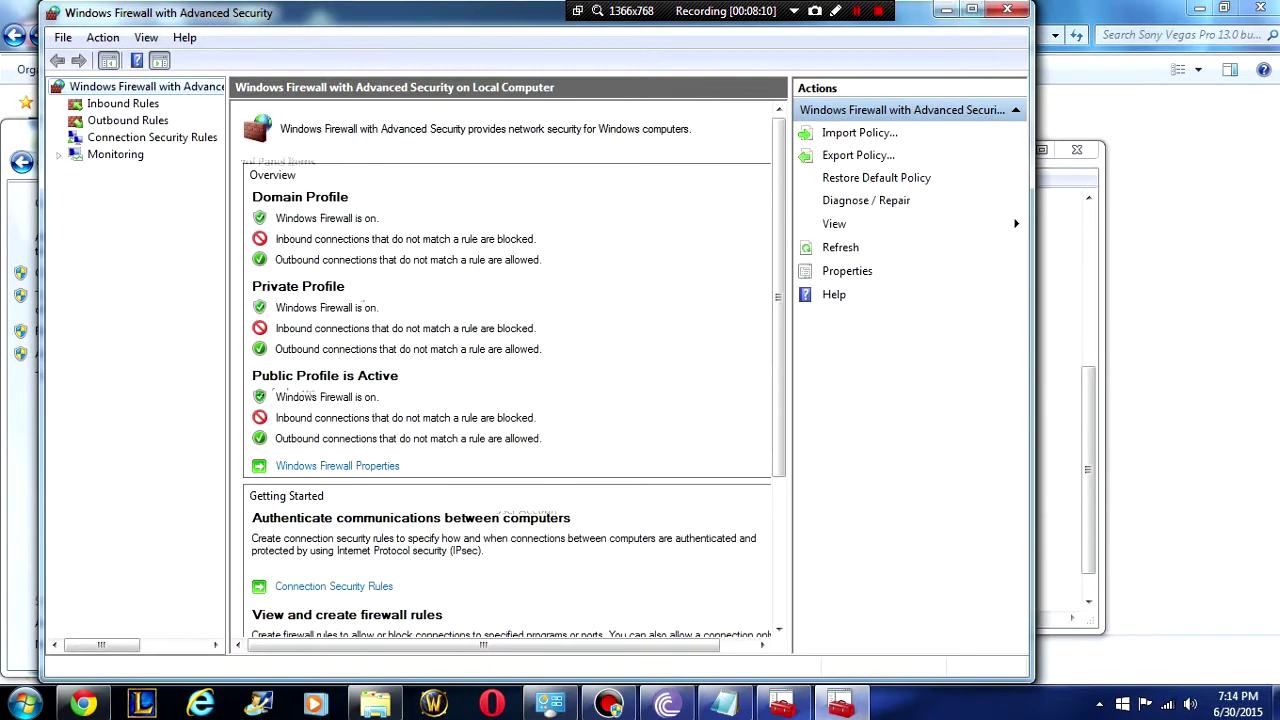
Start a new outbound rule of type Program and browse to the Acer (C:) drive for its program path
click(127, 120)
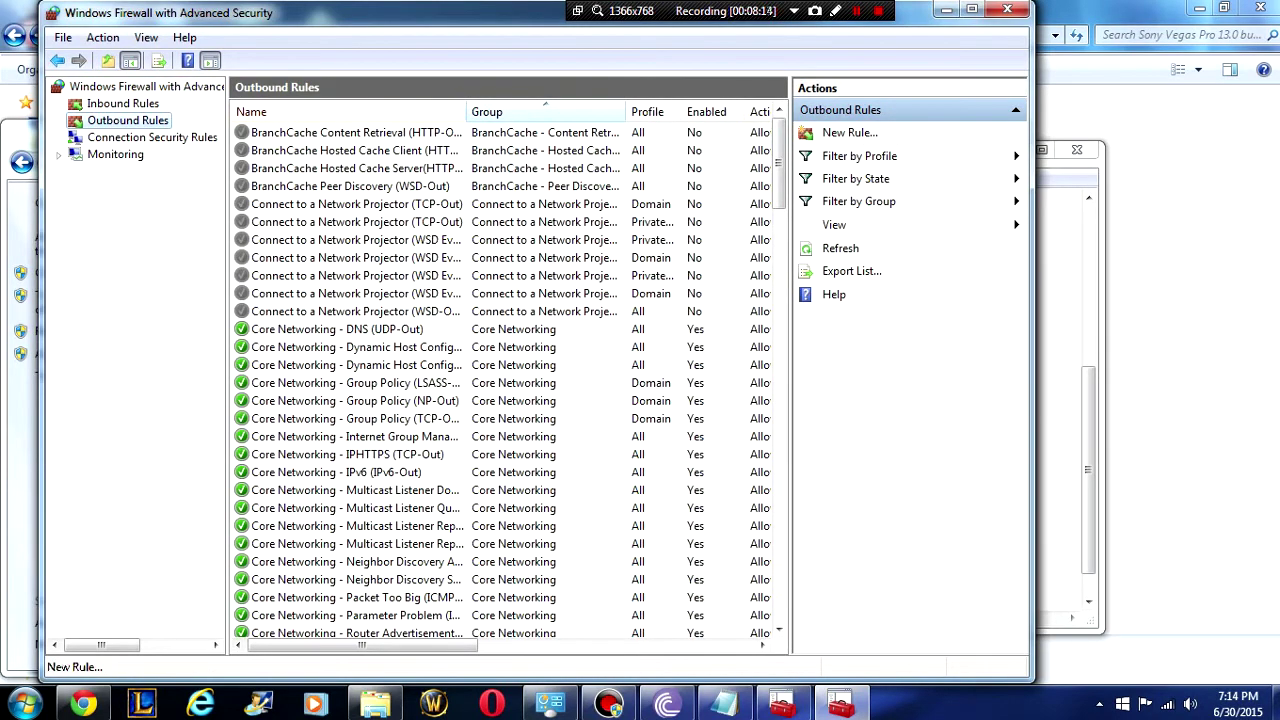
click(849, 132)
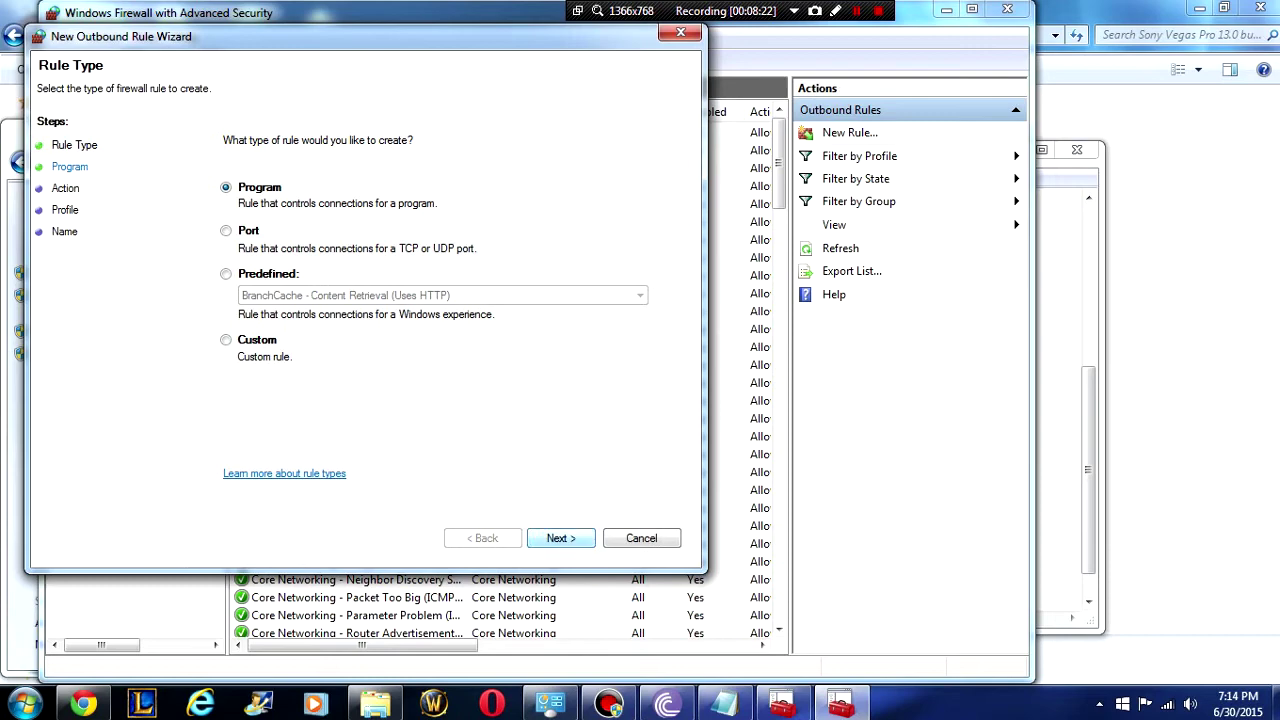
key(Return)
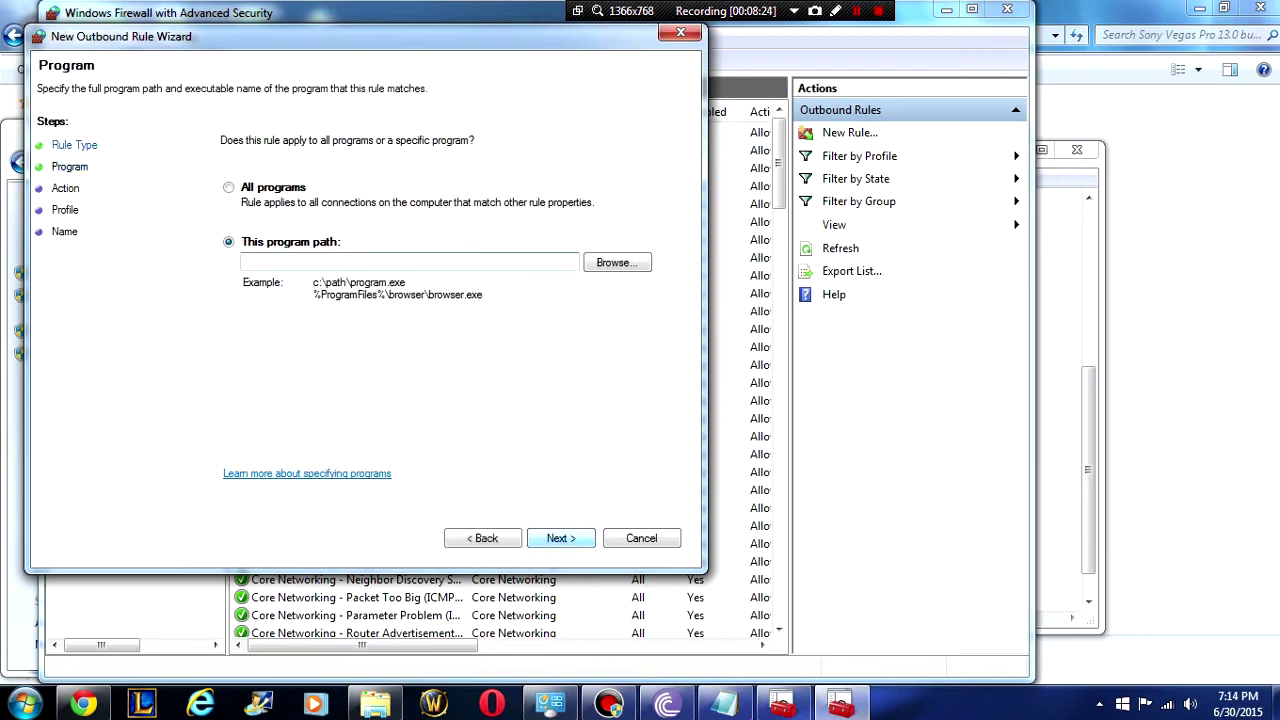
click(617, 262)
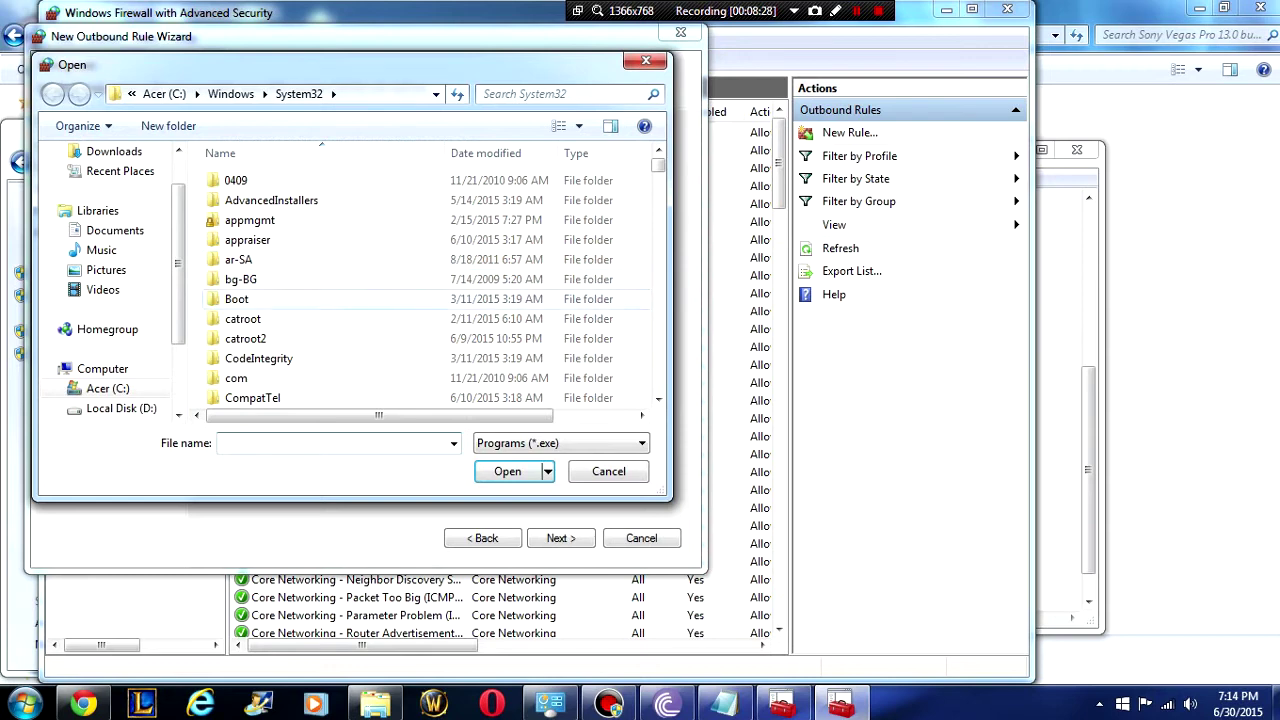
click(107, 388)
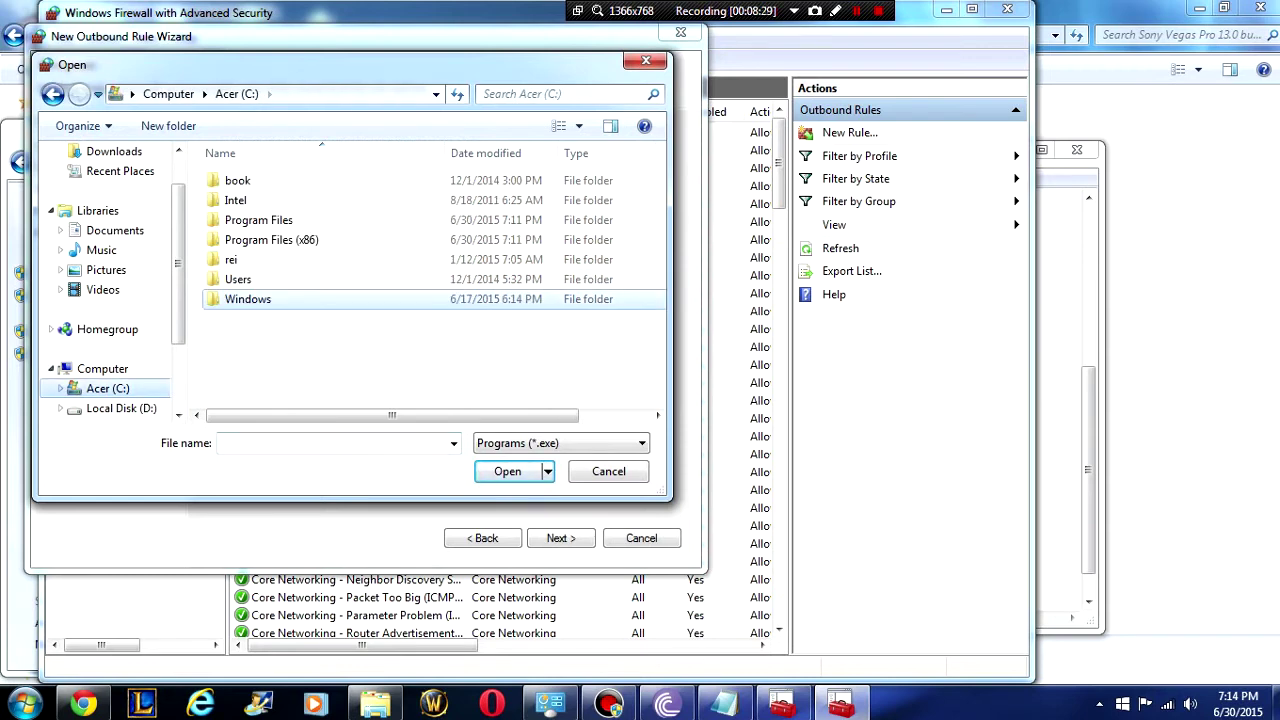
double_click(271, 239)
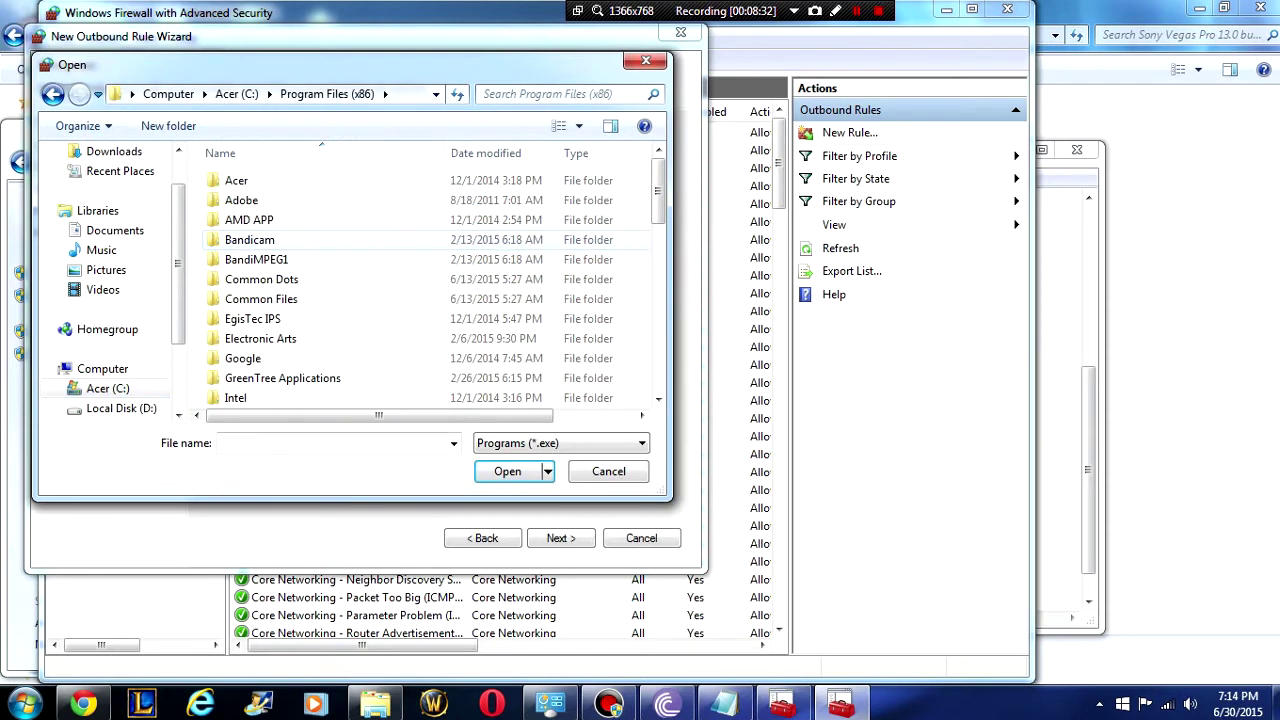
scroll(433, 239, down, 3)
scroll(430, 285, down, 8)
scroll(430, 285, up, 2)
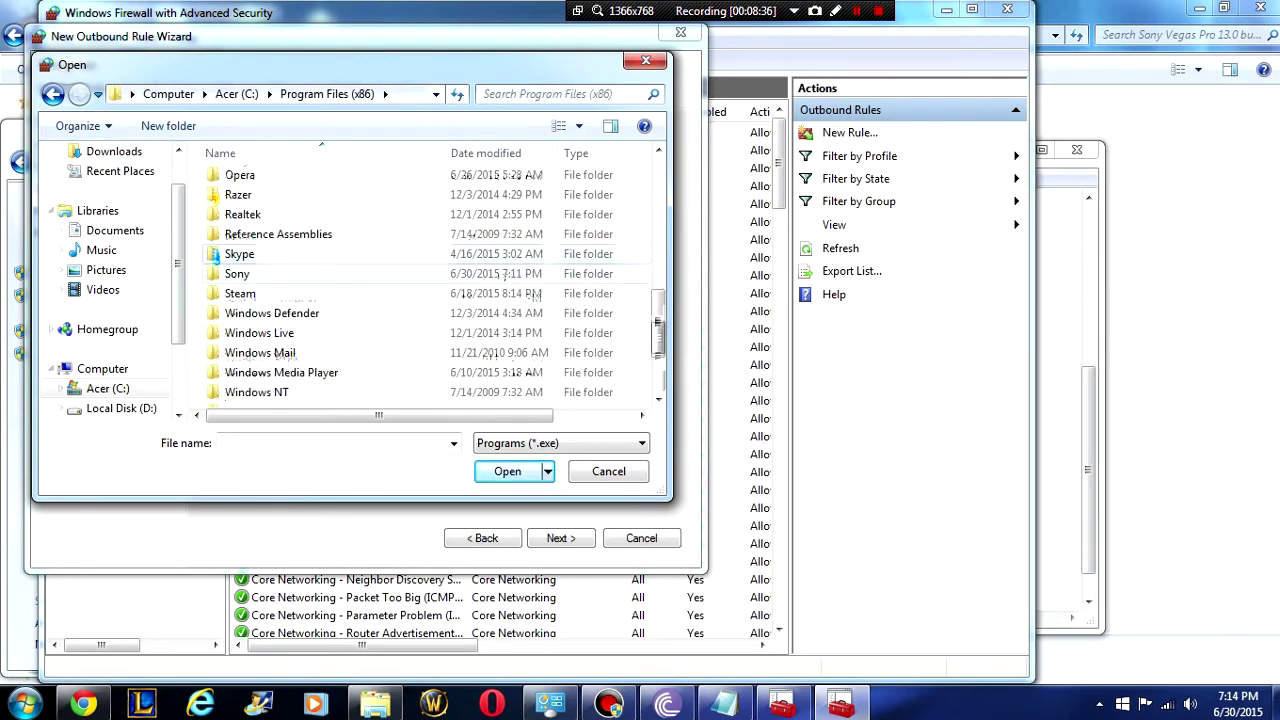
double_click(500, 273)
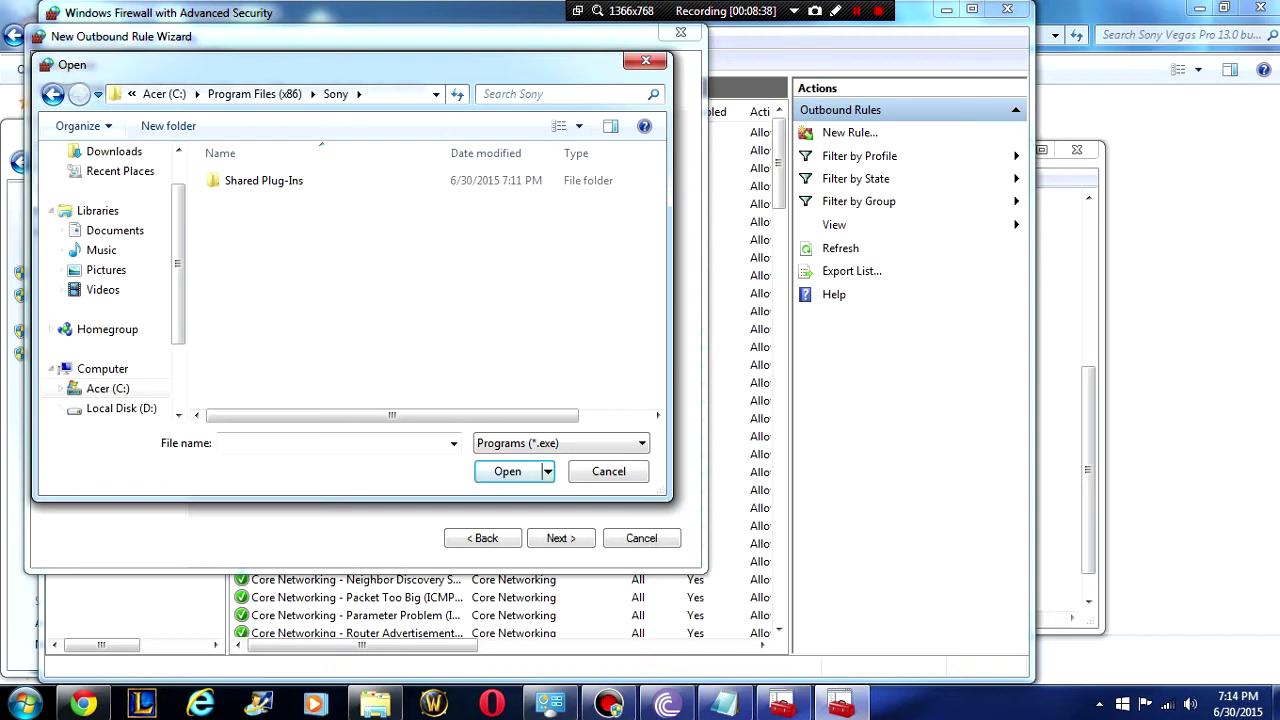
click(53, 94)
click(53, 94)
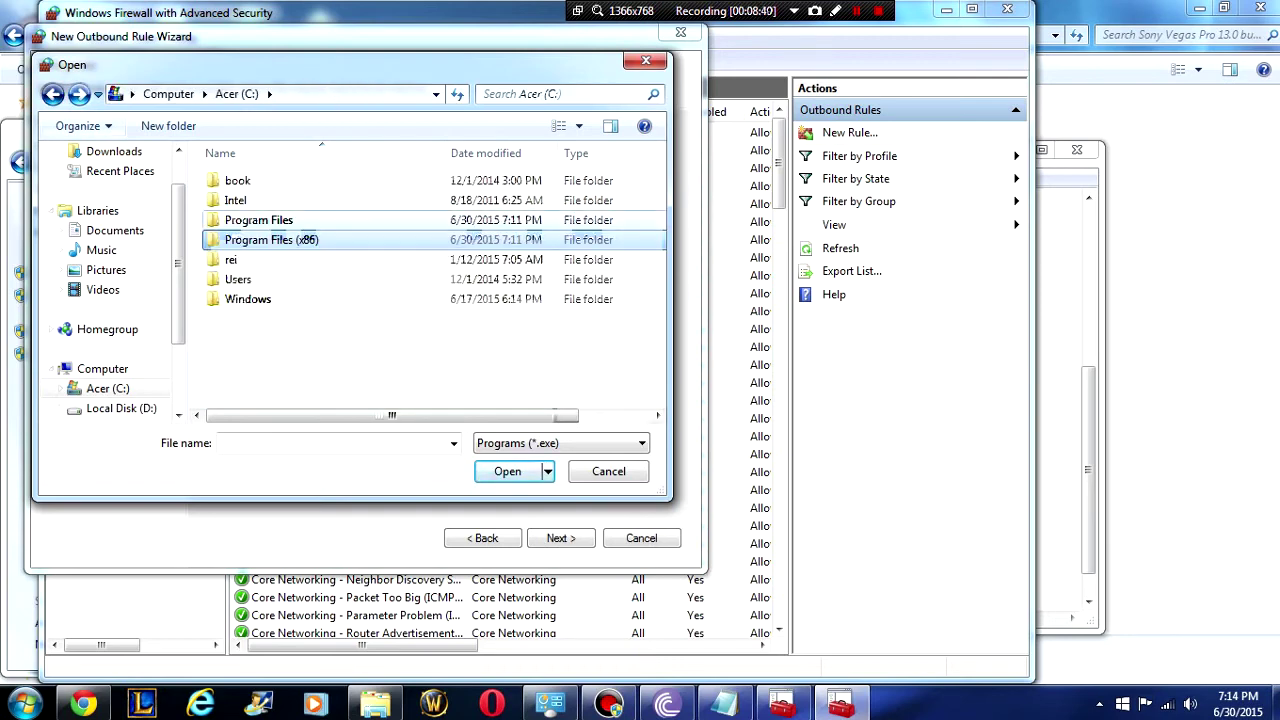
Set the rule's program path to vegas130.exe in Program Files\Sony\Vegas Pro 13.0
double_click(500, 220)
scroll(500, 259, down, 3)
click(500, 259)
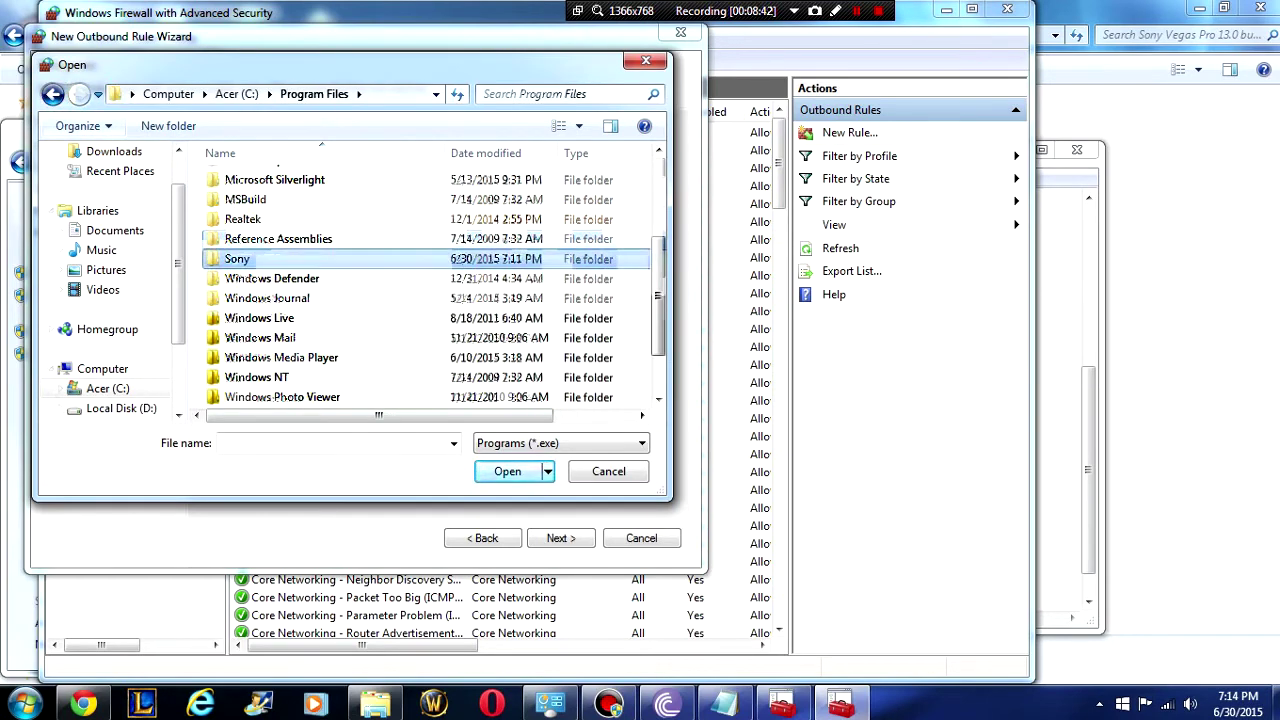
double_click(500, 259)
double_click(500, 181)
scroll(500, 259, down, 4)
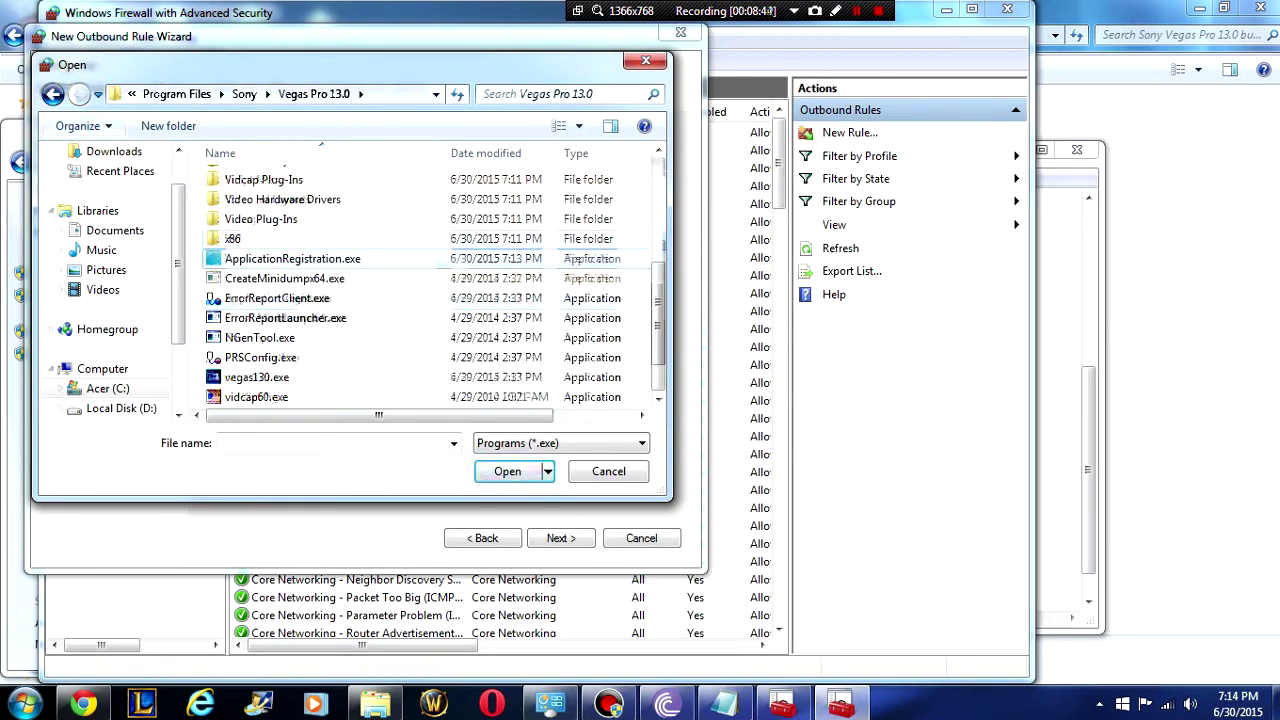
click(257, 377)
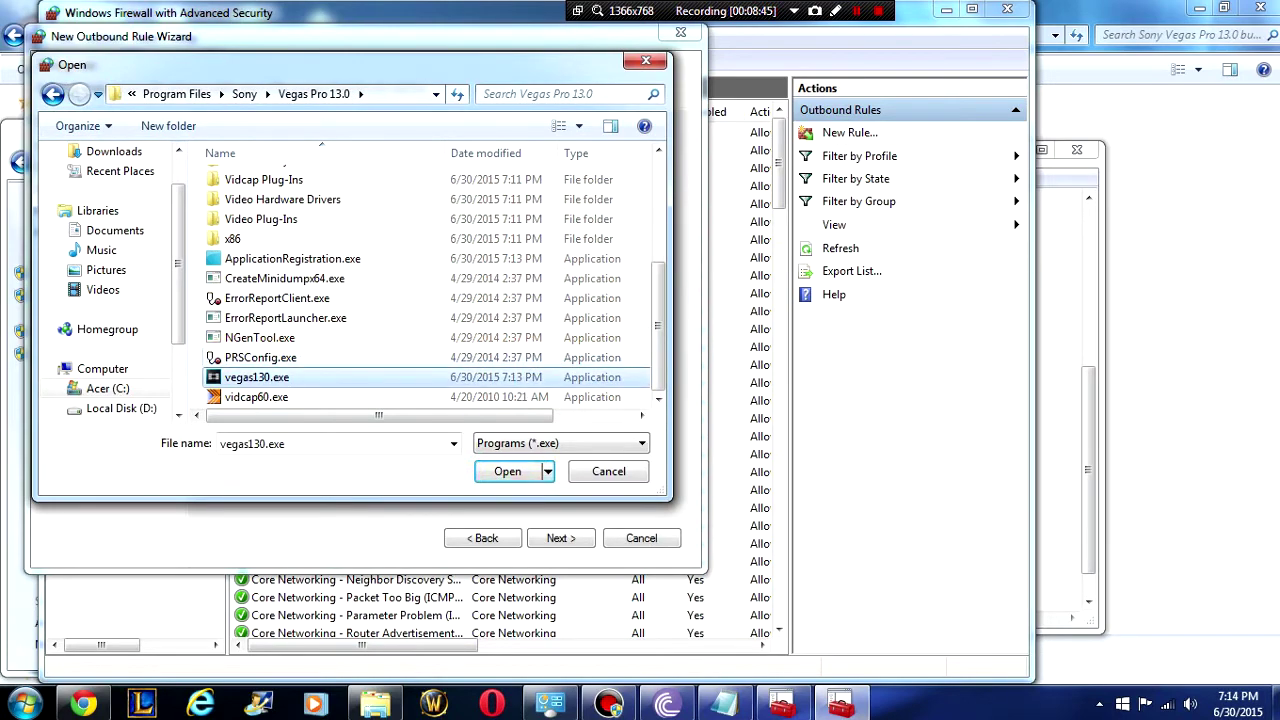
click(507, 471)
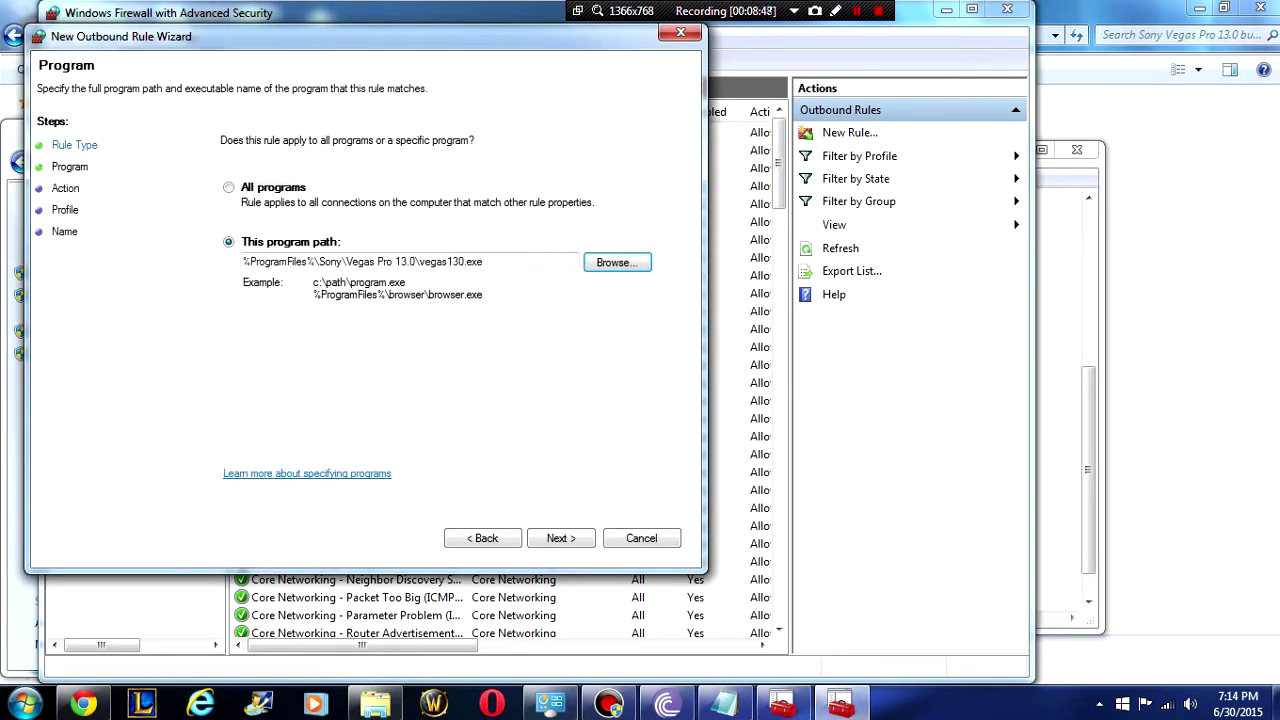
Block the connection for the Domain, Private and Public profiles, and finish the rule under the name "sony vegas"
key(Return)
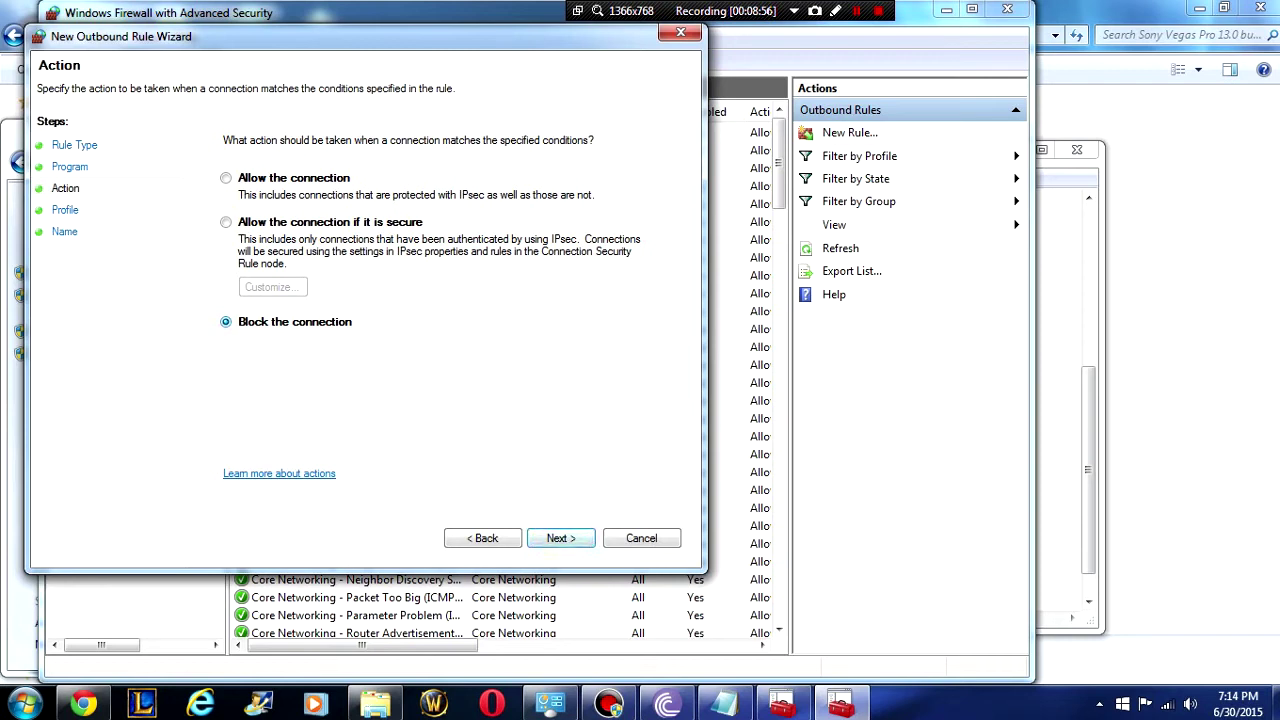
key(Return)
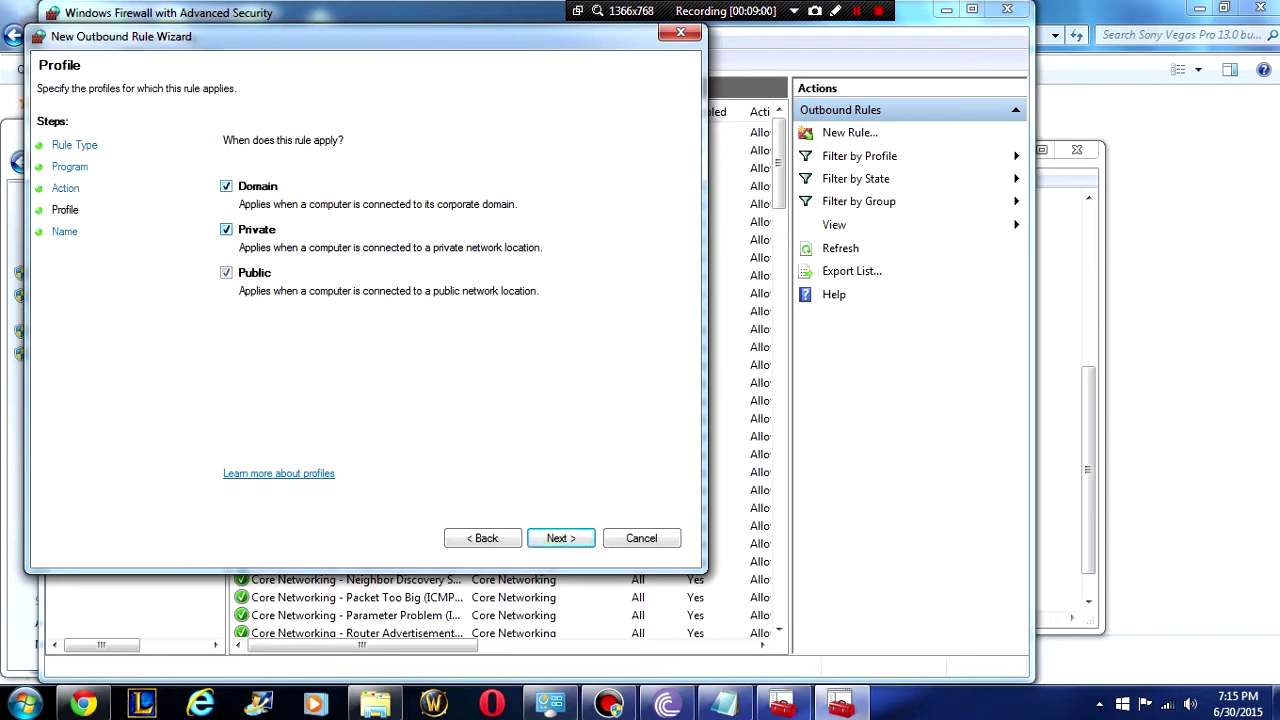
key(alt+u)
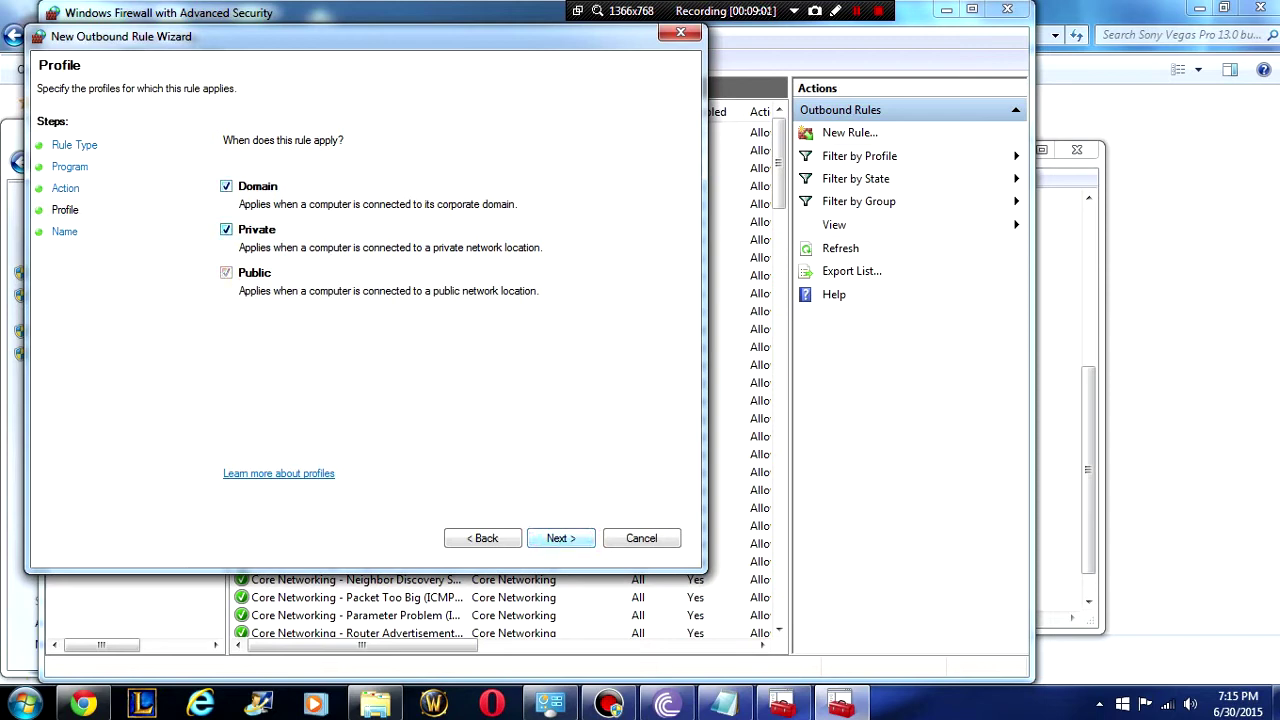
key(Return)
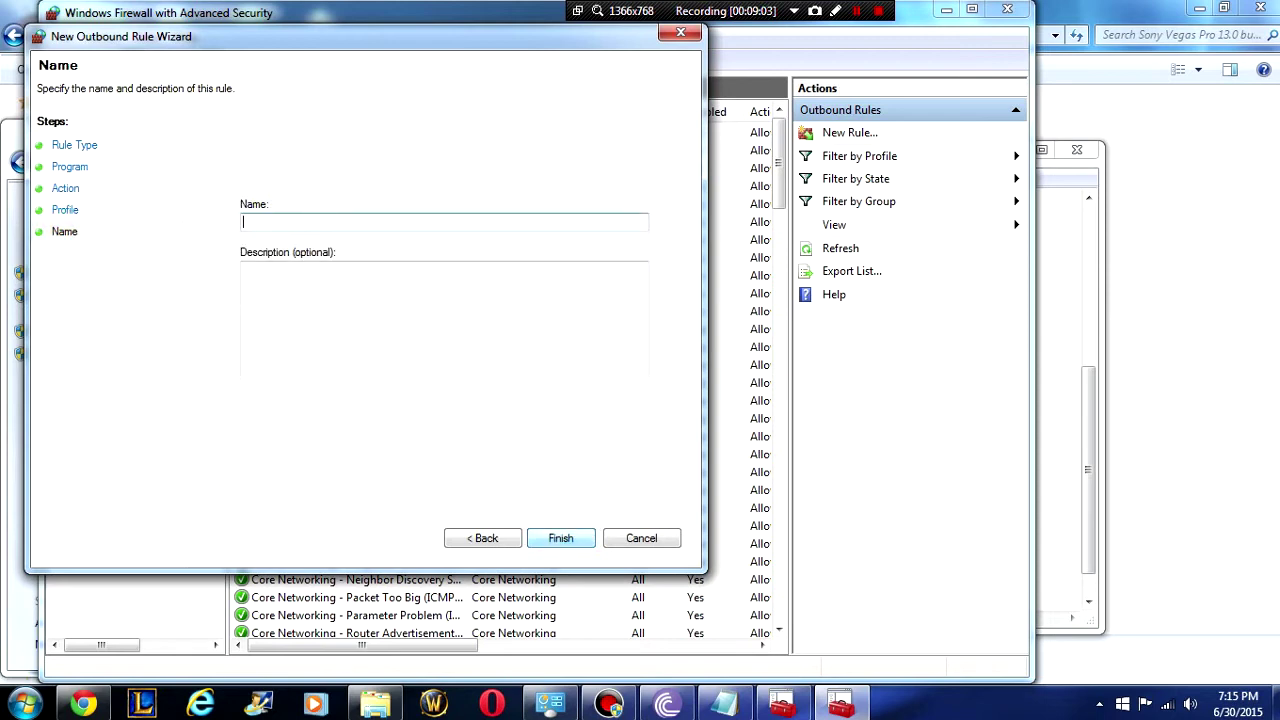
text(sony vegas)
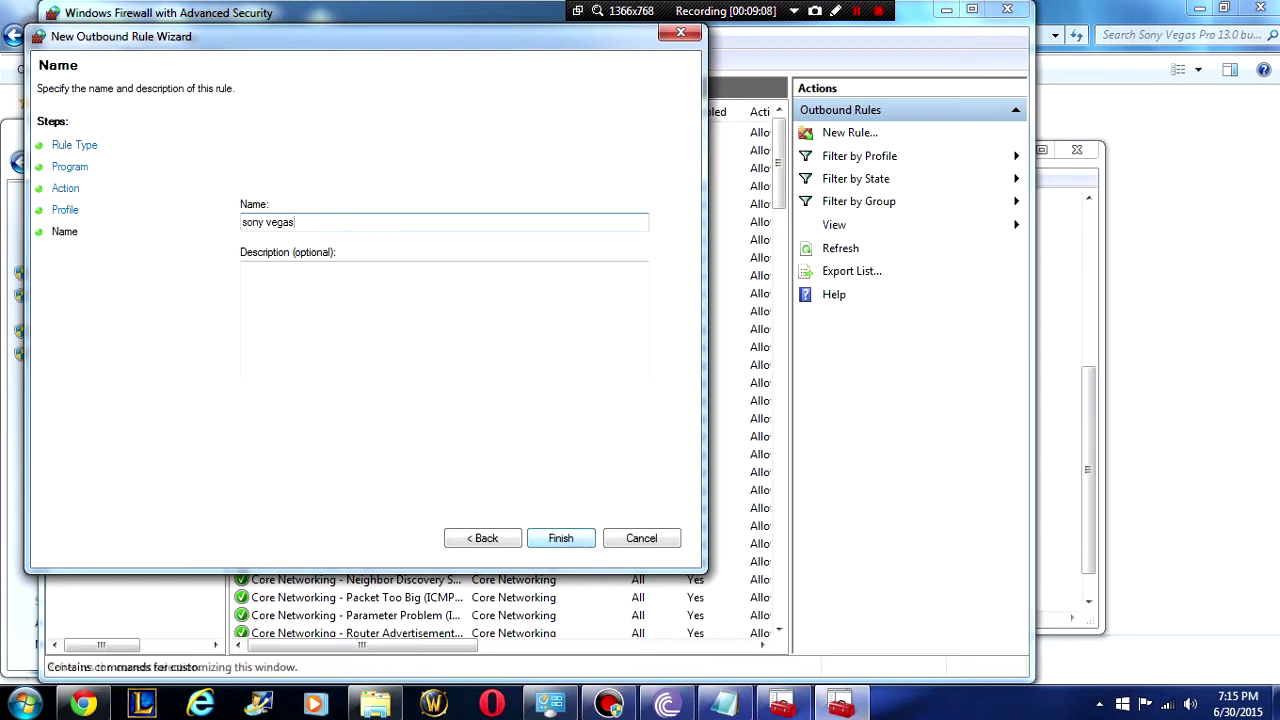
key(Return)
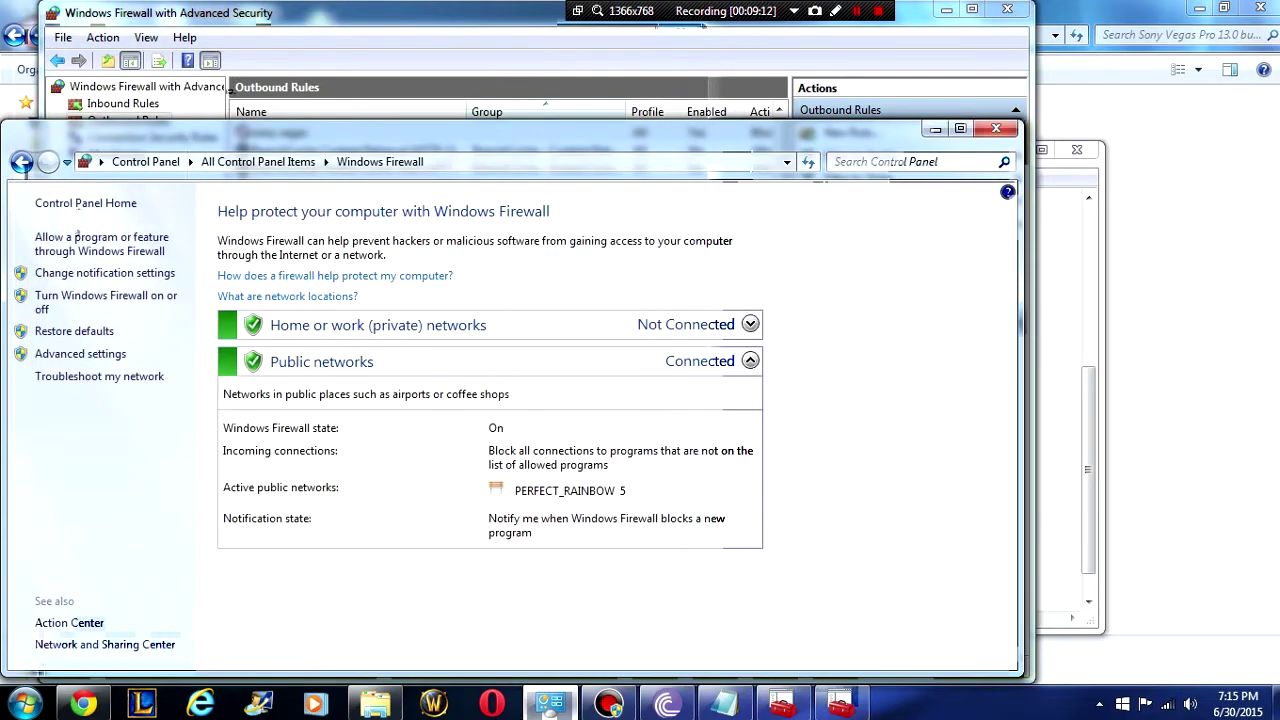
Close the Windows Firewall control panel window, and close the Outbound Rules window after checking the sony vegas rule's columns
click(996, 128)
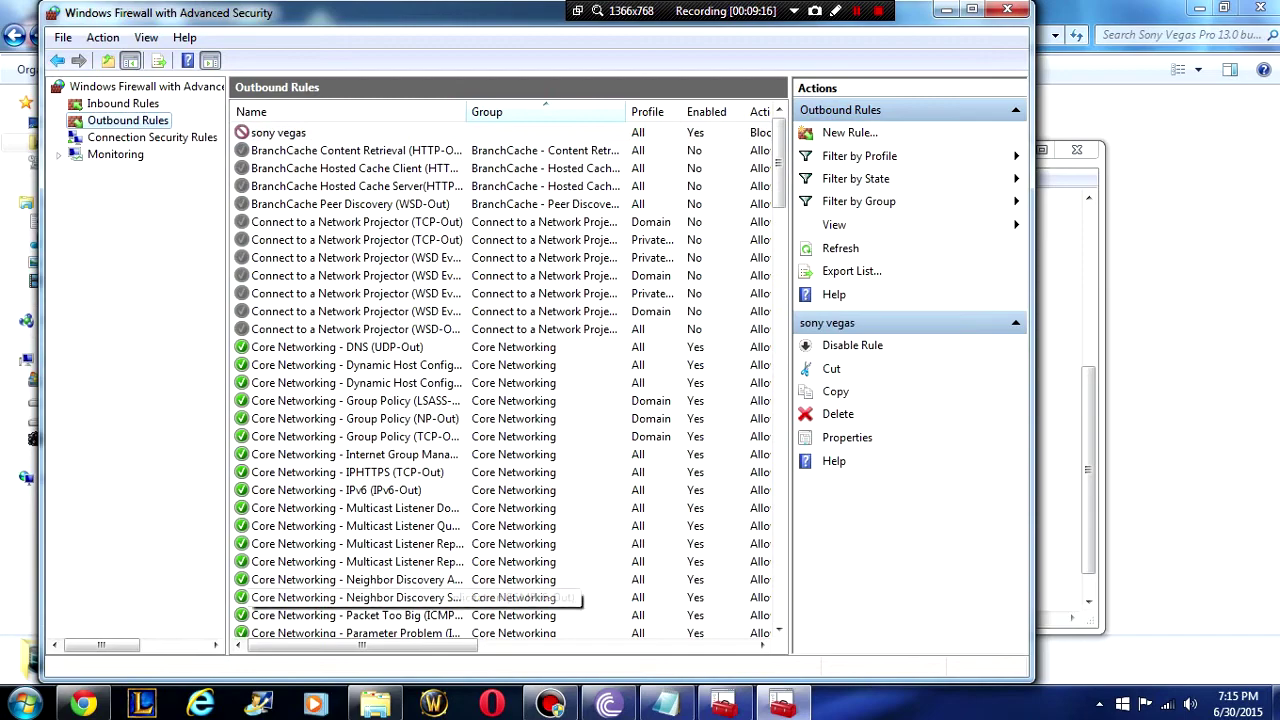
drag(362, 645, 516, 645)
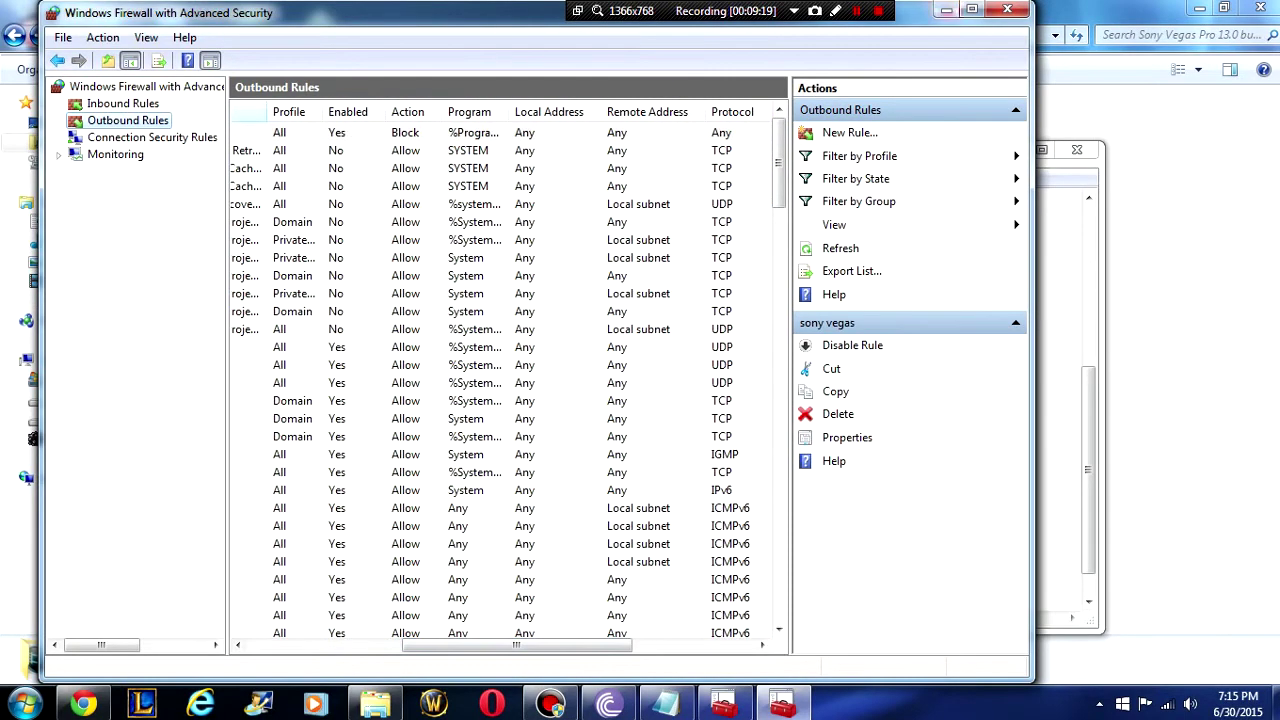
click(1006, 9)
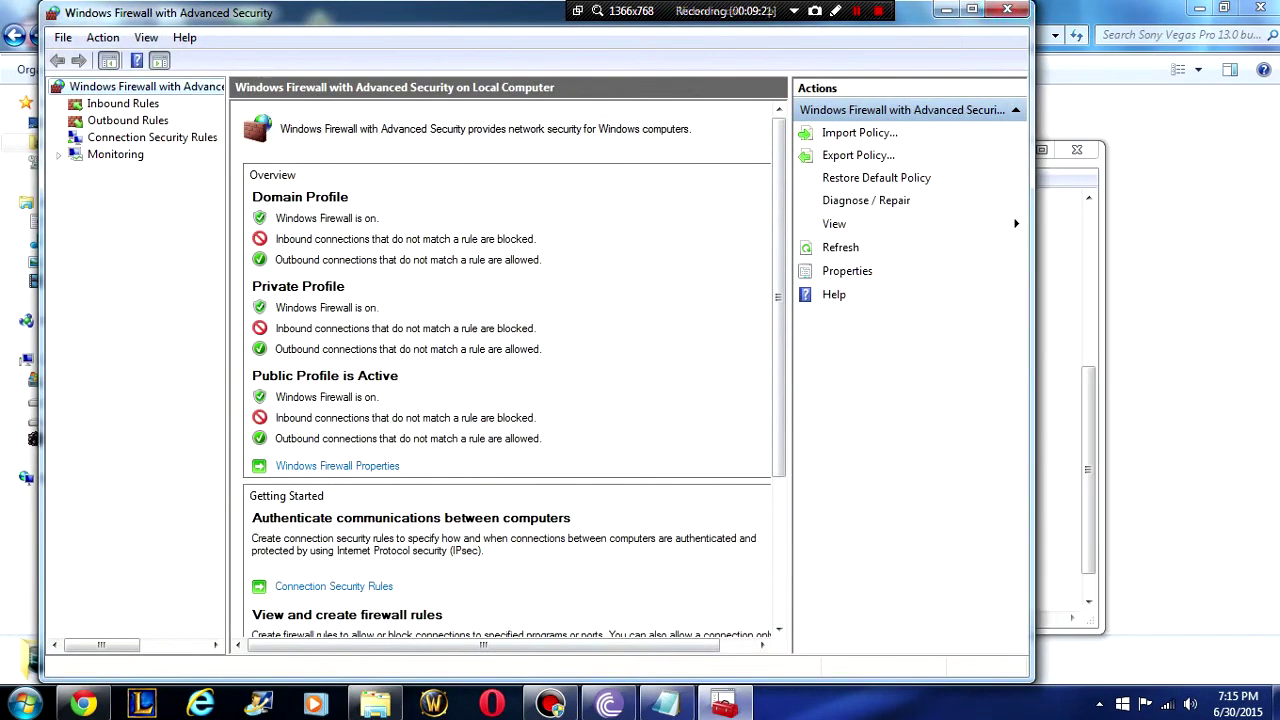
Review the numbered installation steps in ChingLiu.Install.Notes.nfo again
click(666, 703)
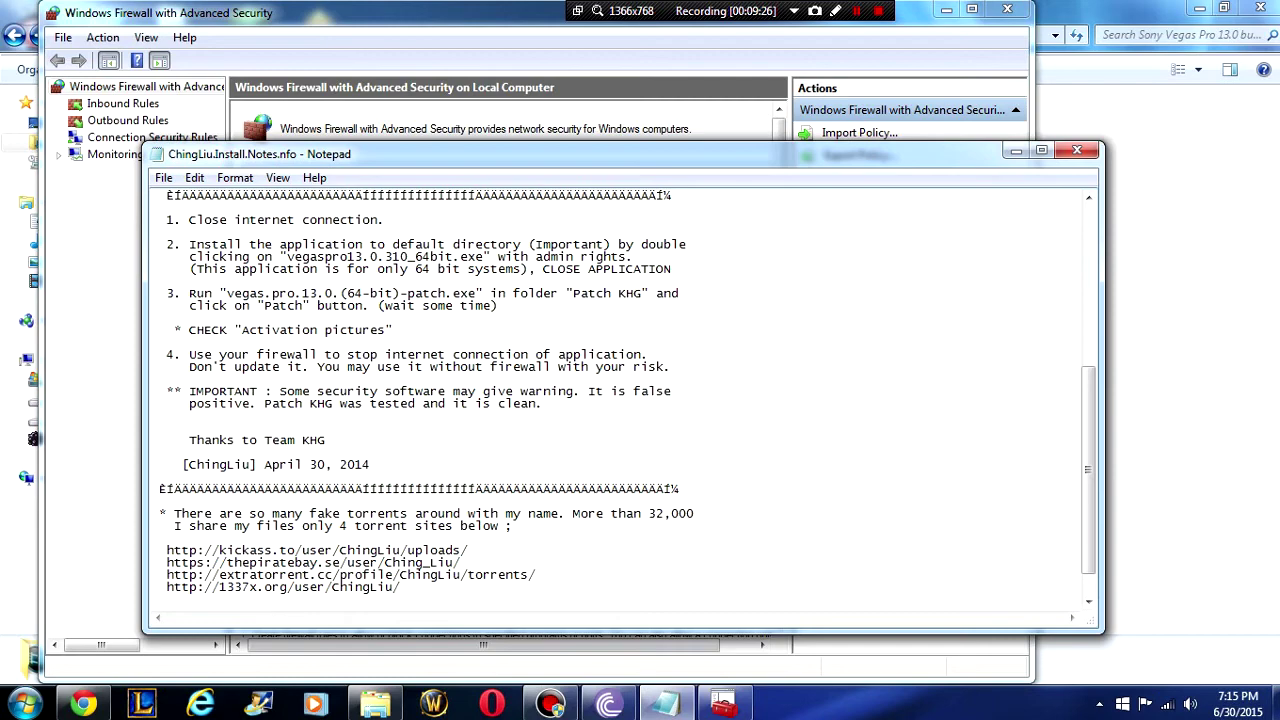
scroll(628, 400, up, 13)
scroll(628, 400, down, 11)
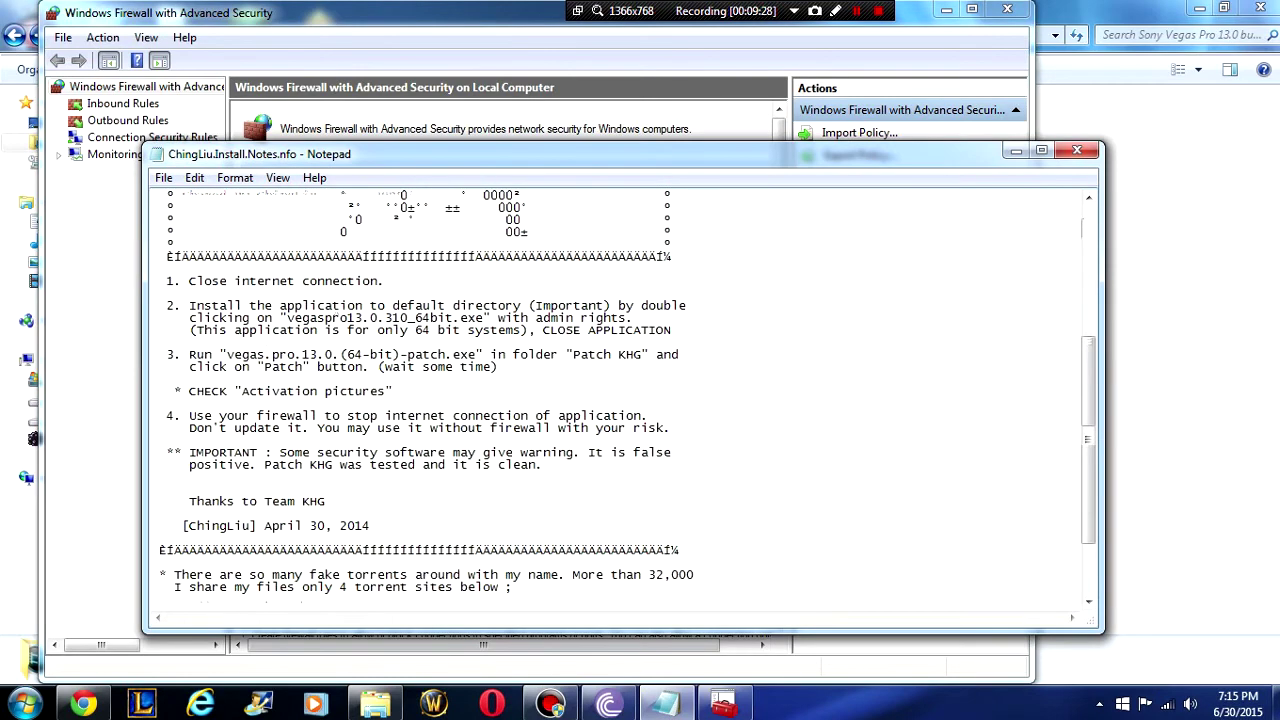
Read the rest of ChingLiu.Install.Notes.nfo, close it, and show the desktop
scroll(628, 400, down, 2)
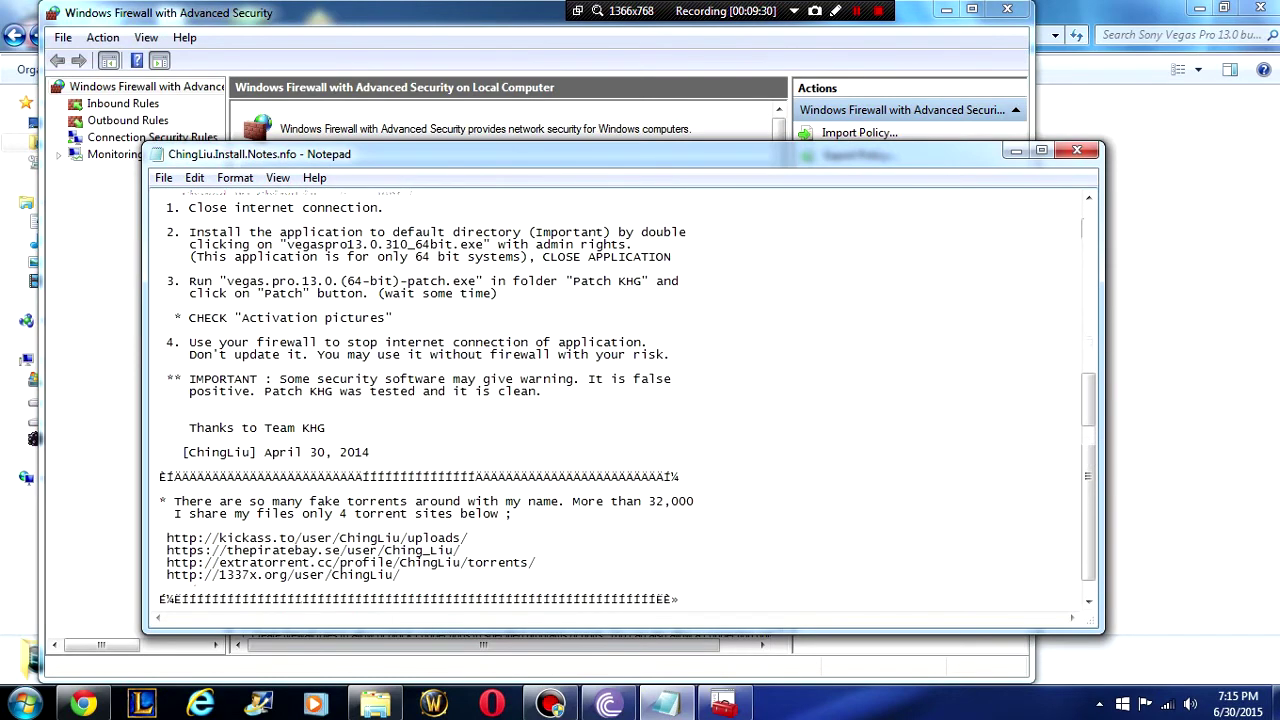
click(1077, 150)
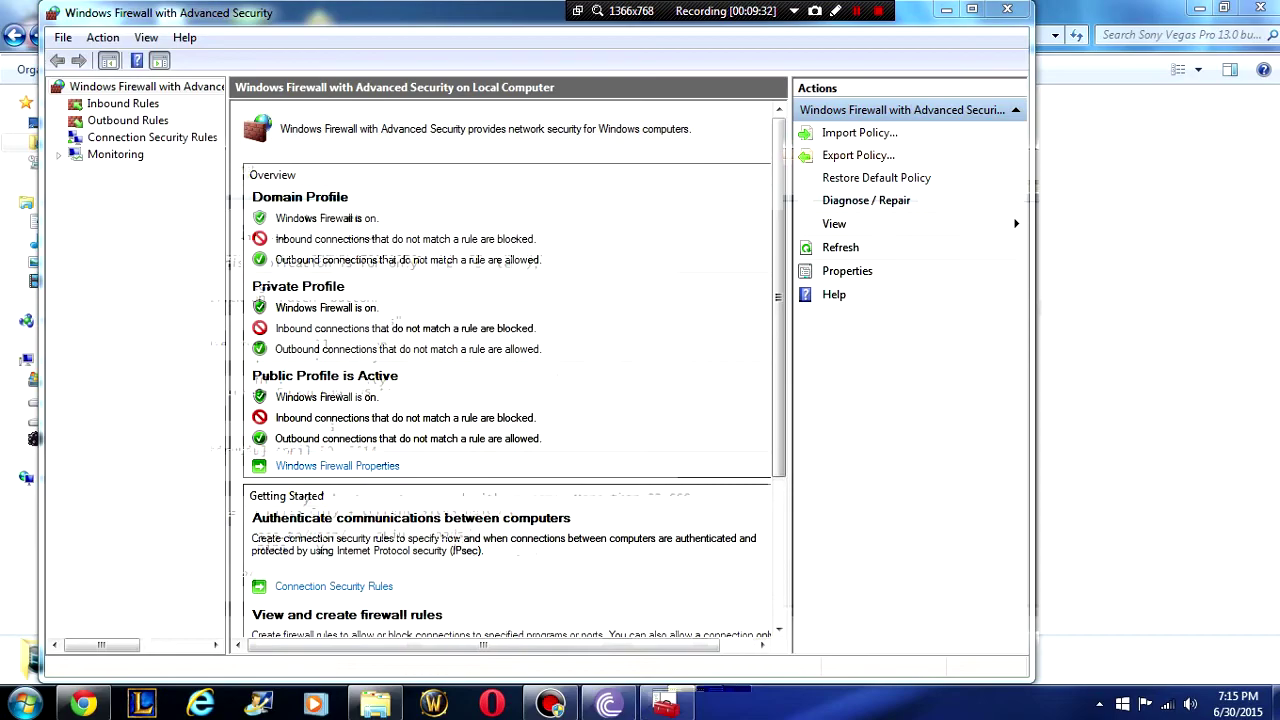
key(super+d)
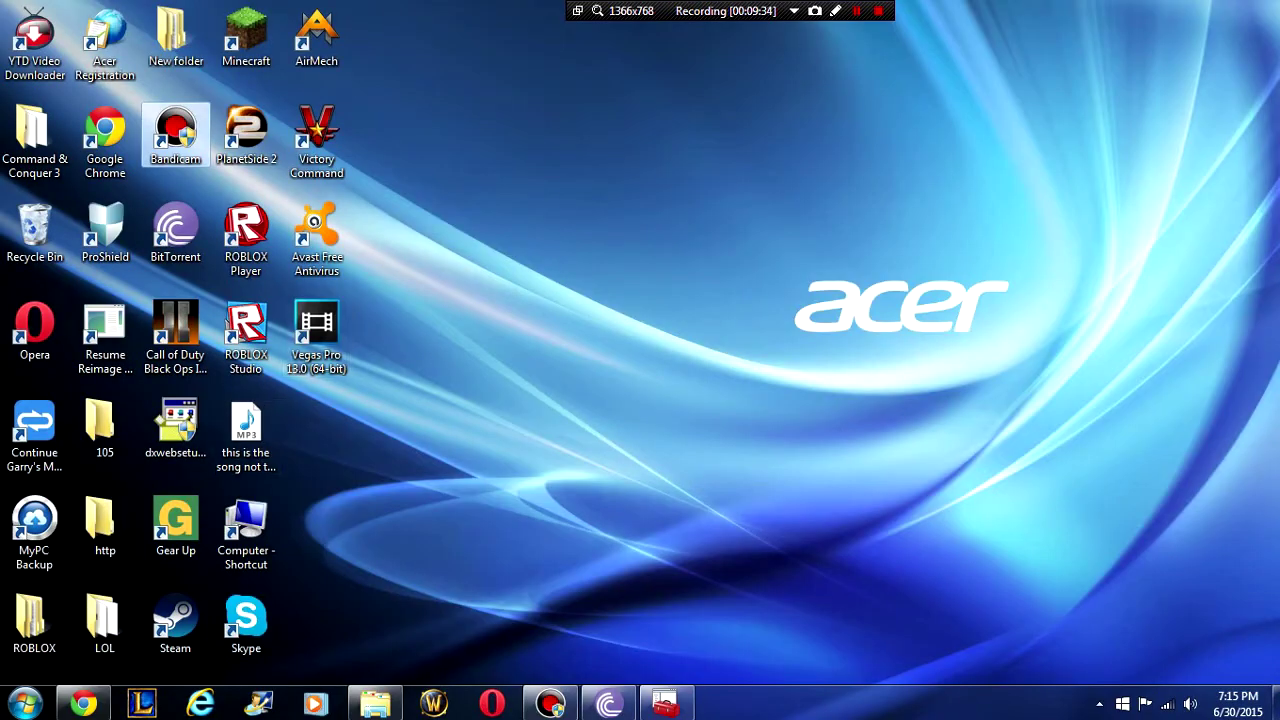
Launch Vegas Pro 13.0 (64-bit) from its desktop shortcut, and minimize its window once the program has loaded
double_click(309, 338)
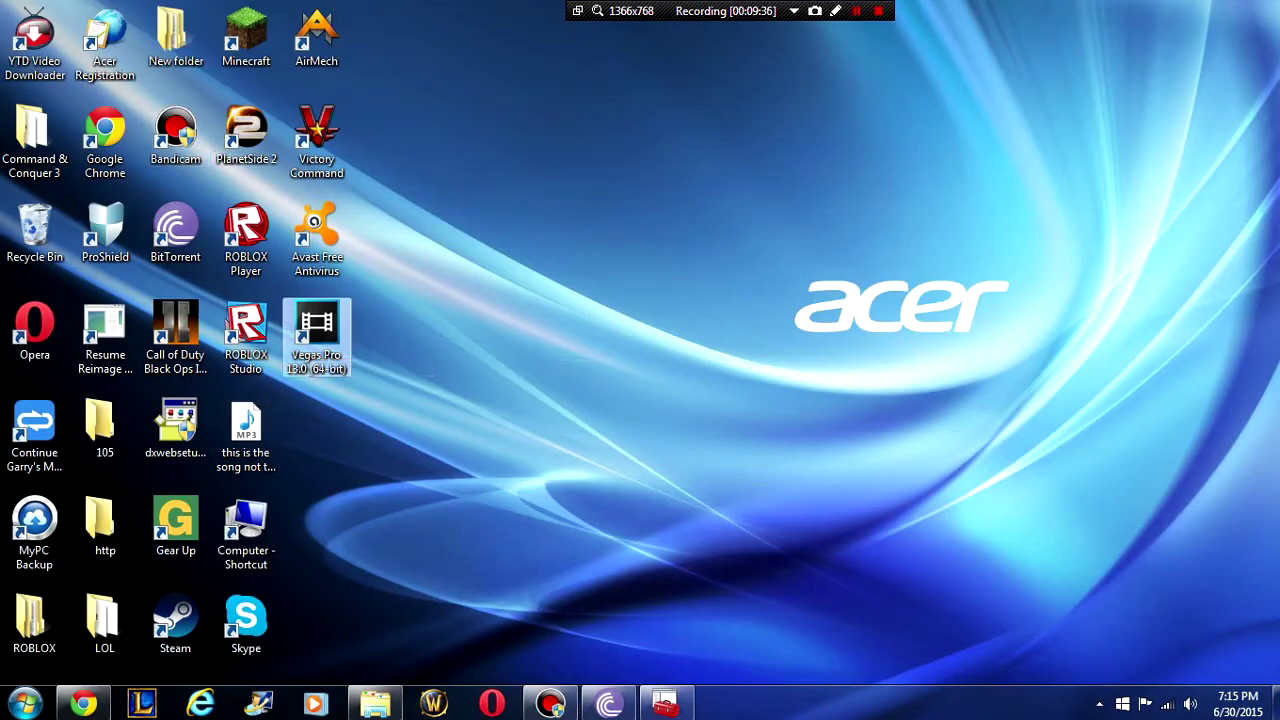
double_click(315, 362)
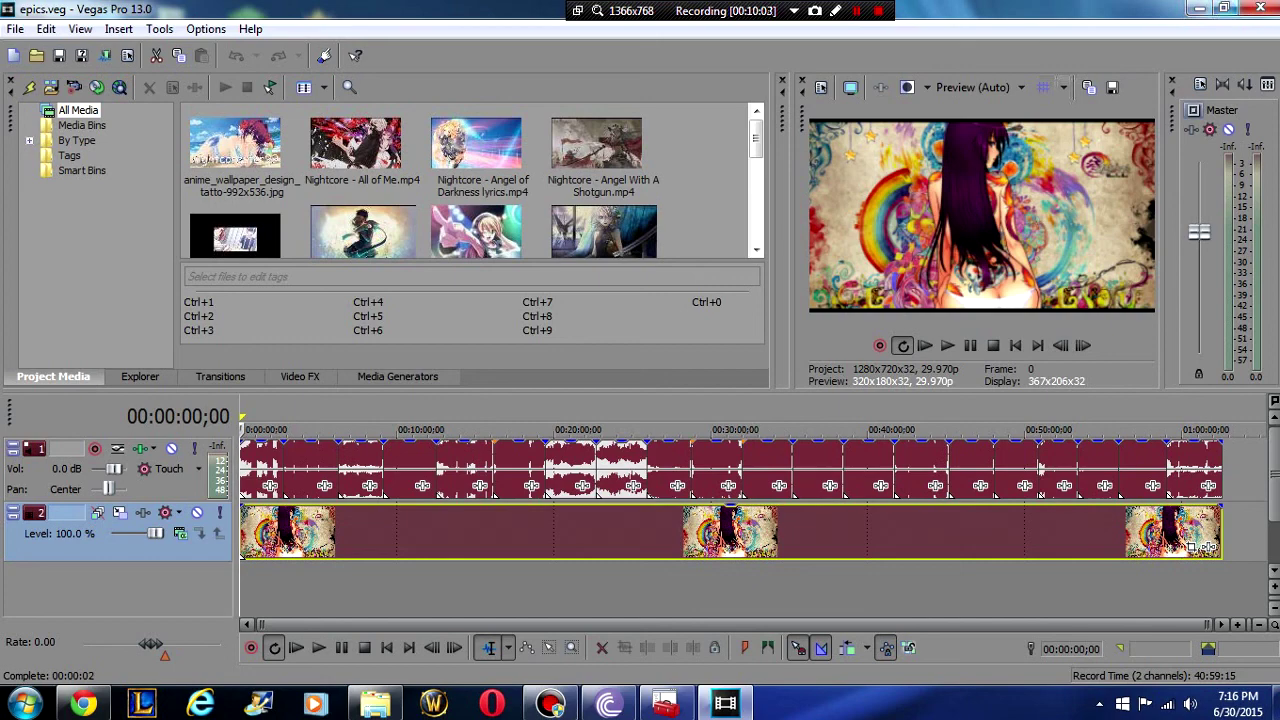
click(1199, 8)
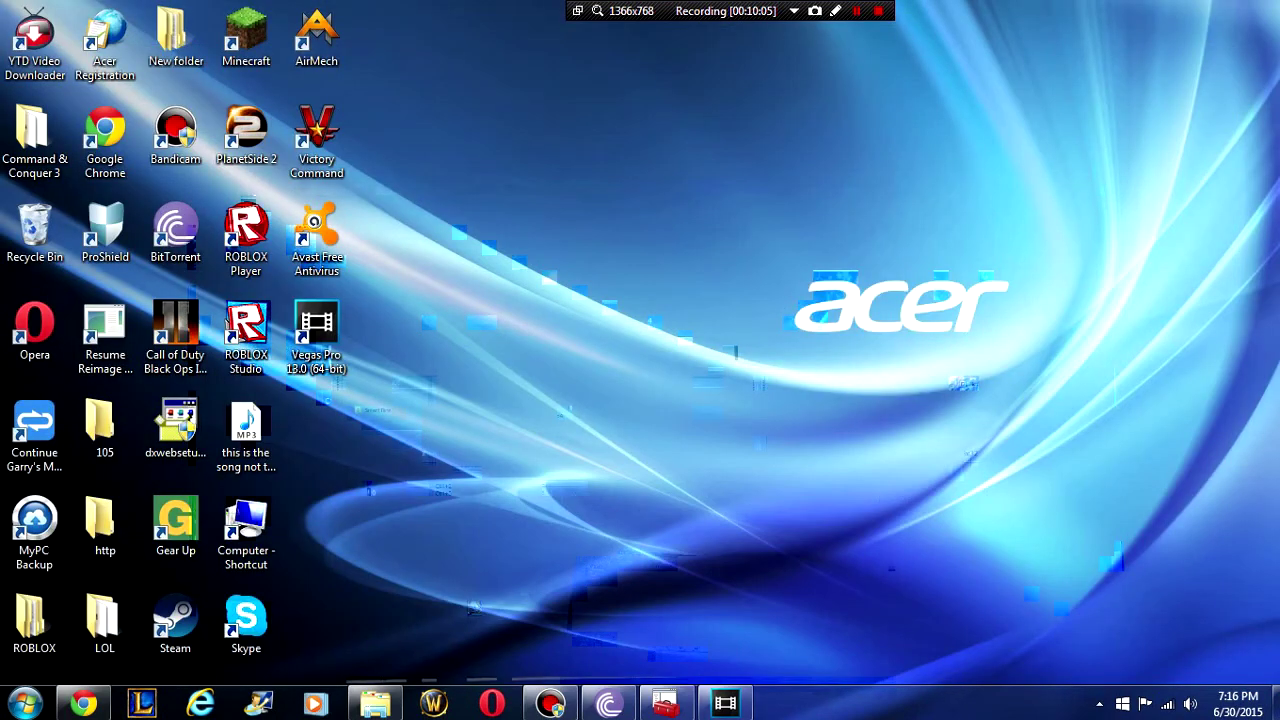